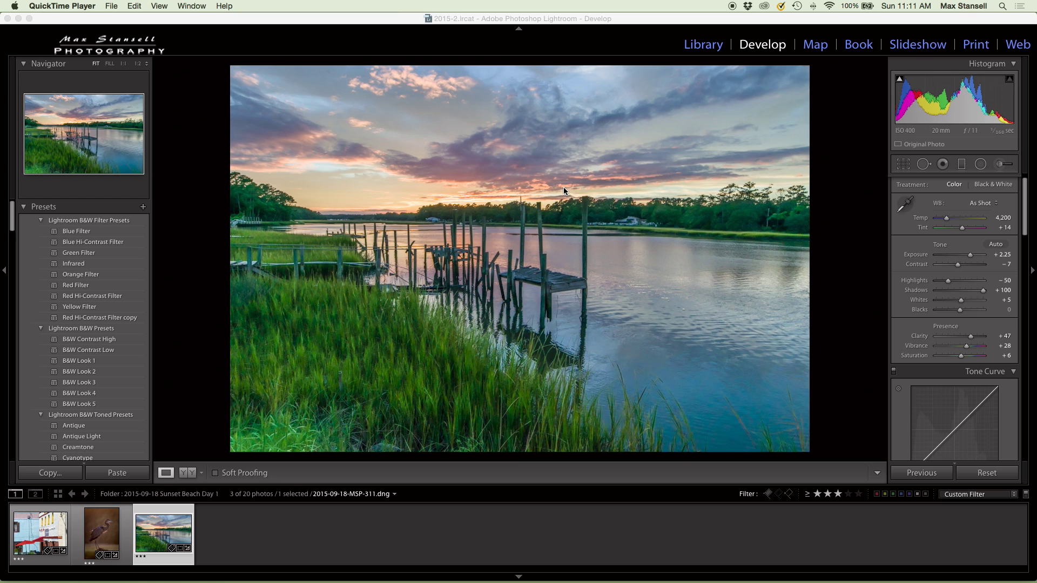
# View the Sunset Beach Day 1 photos as a library grid, and reopen the dock sunset photo in single-image view
pyautogui.click(702, 51)
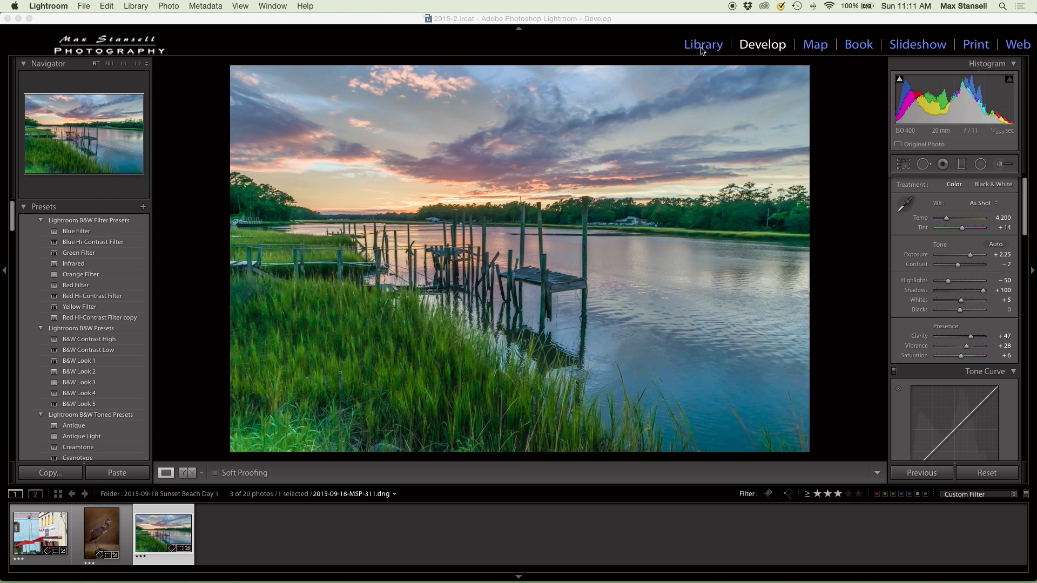
pyautogui.click(702, 50)
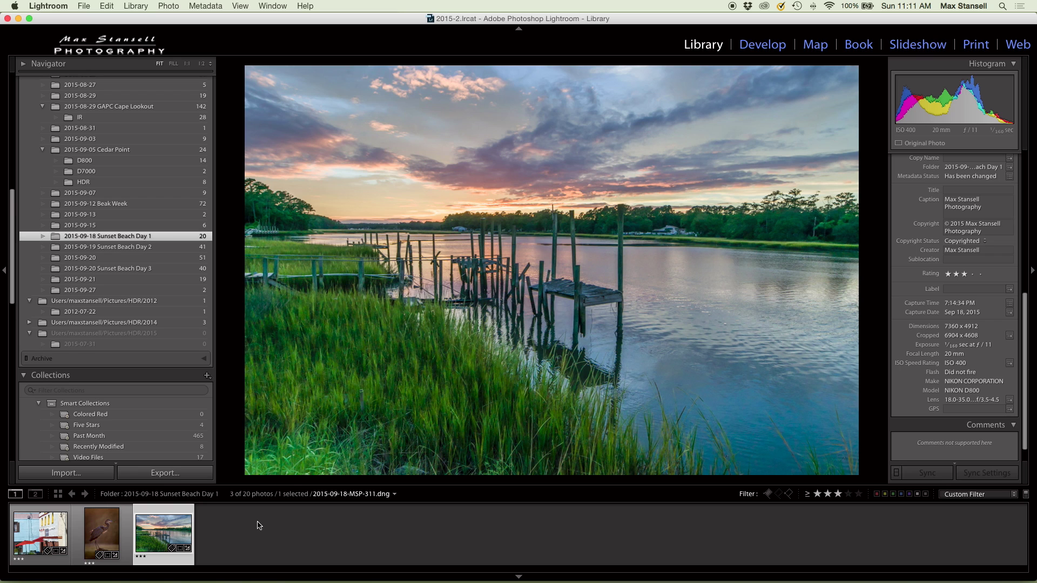
pyautogui.click(58, 494)
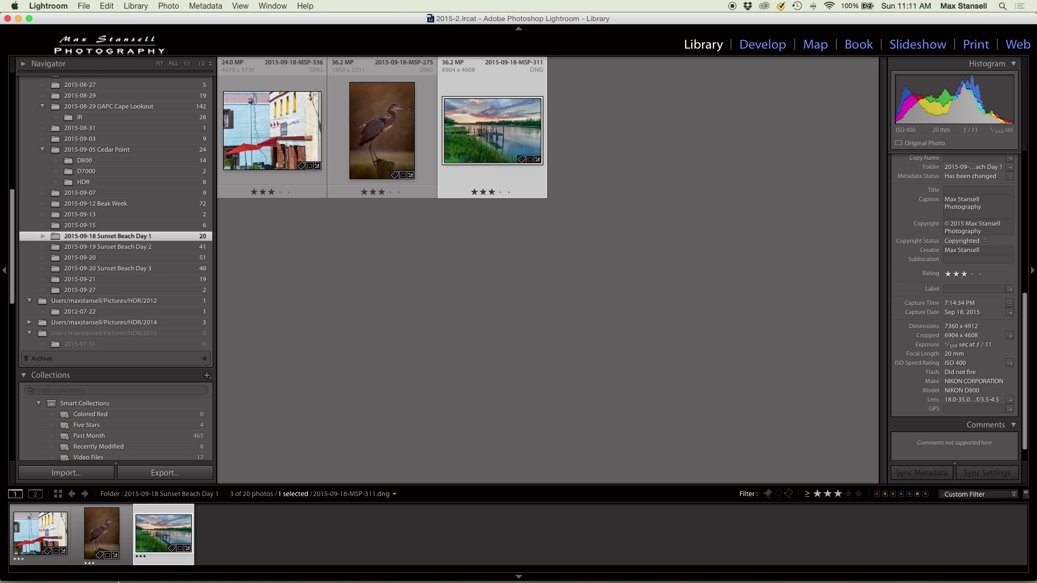
pyautogui.press('e')
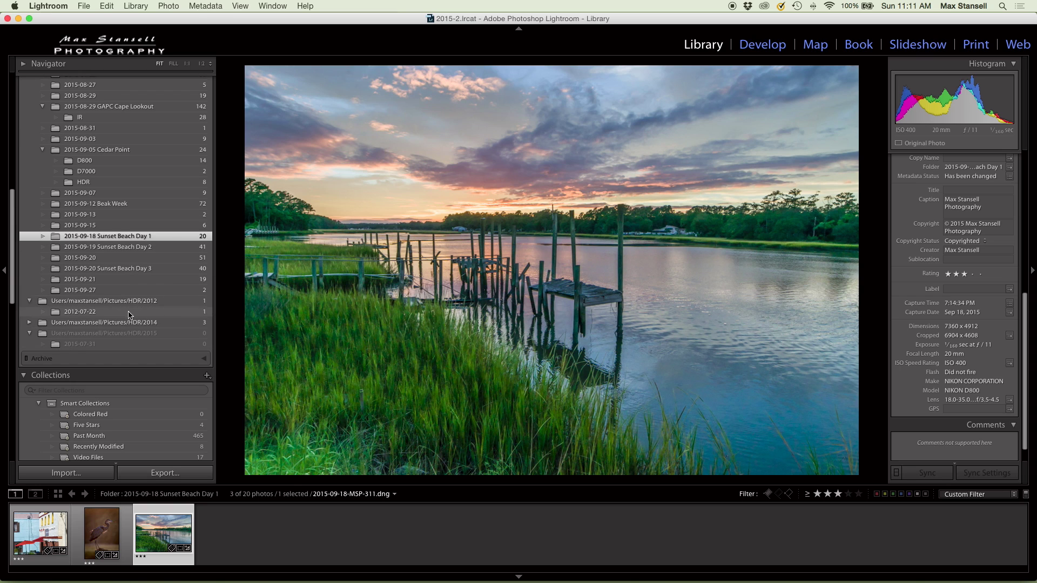
pyautogui.moveTo(12, 279)
pyautogui.mouseDown()
pyautogui.moveTo(20, 215)
pyautogui.moveTo(18, 300)
pyautogui.moveTo(18, 252)
pyautogui.moveTo(15, 278)
pyautogui.mouseUp()
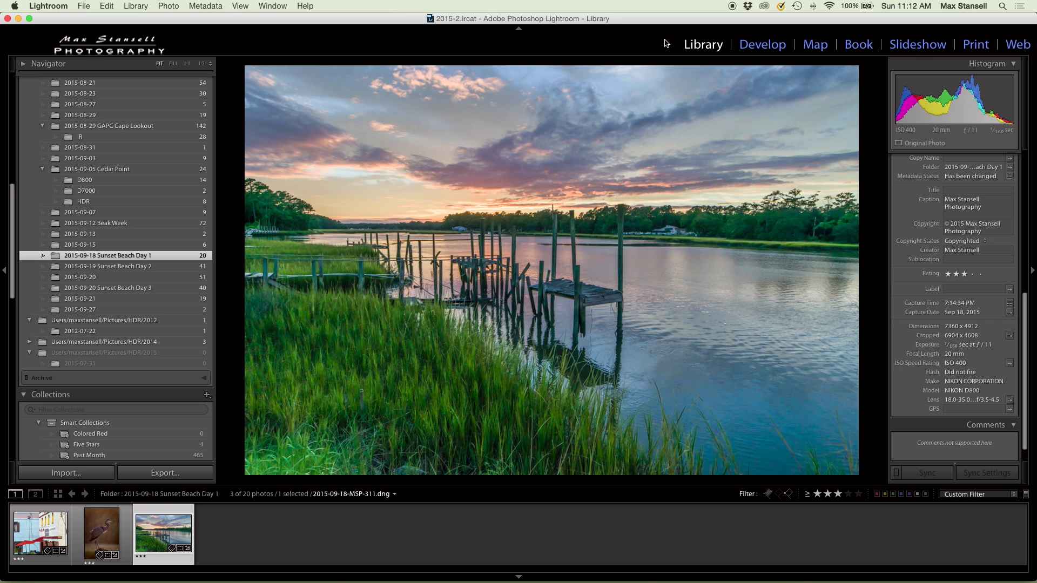
# Compare the dock photo's before and after versions in the Develop module, and reset all its develop settings
pyautogui.click(755, 48)
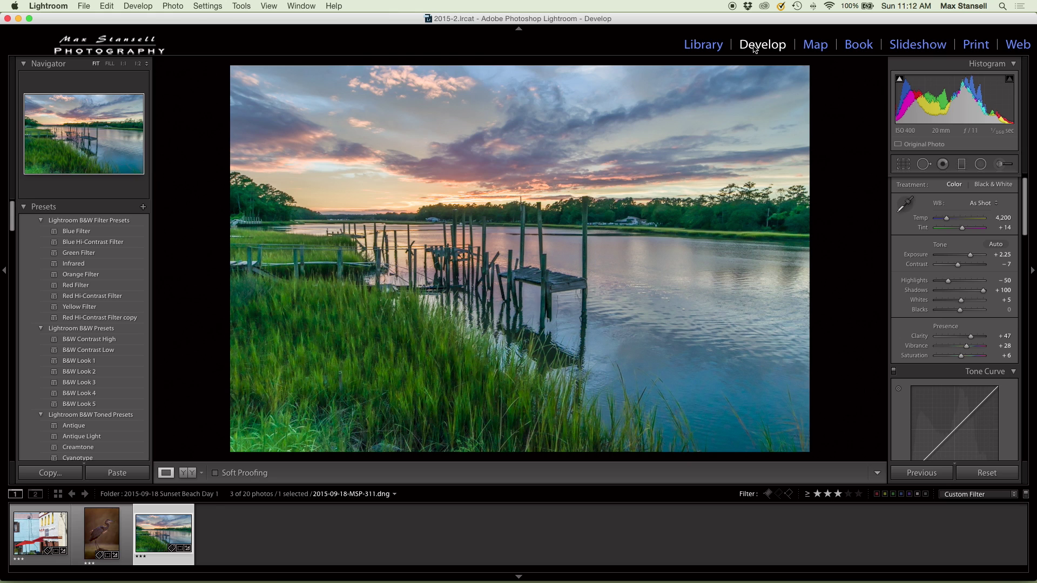
pyautogui.press('y')
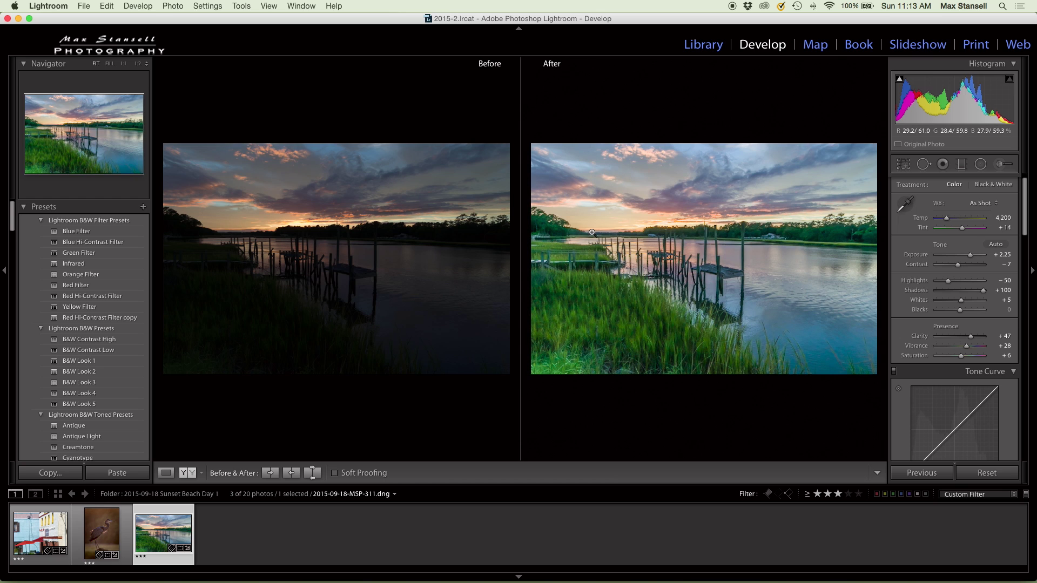
pyautogui.press('y')
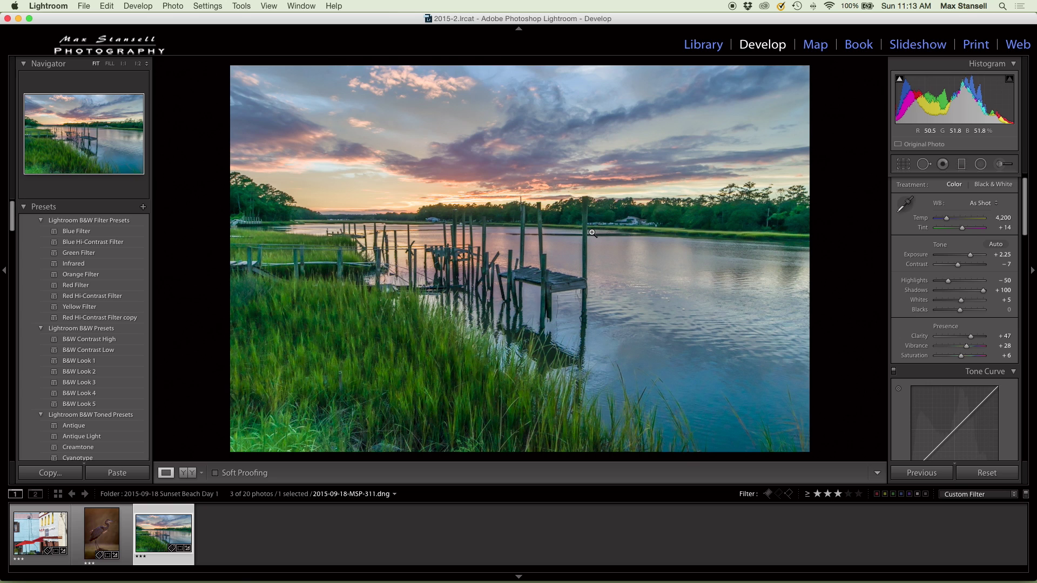
pyautogui.click(987, 473)
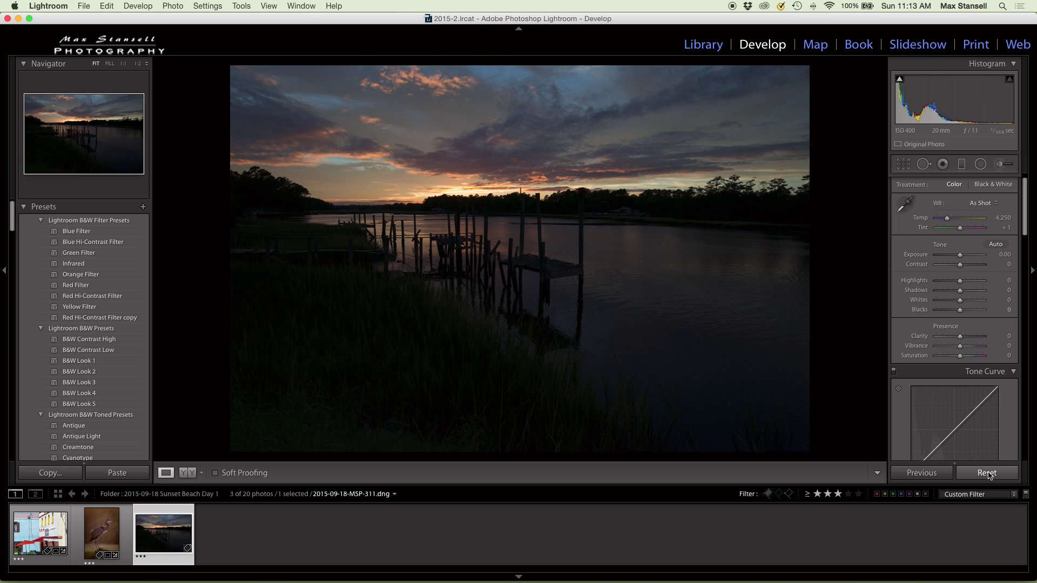
# Try the Camera Vivid and Camera Neutral calibration profiles, and set the photo's camera profile to D800 Sunny
pyautogui.scroll(-10, 973, 326)
pyautogui.scroll(-15, 974, 326)
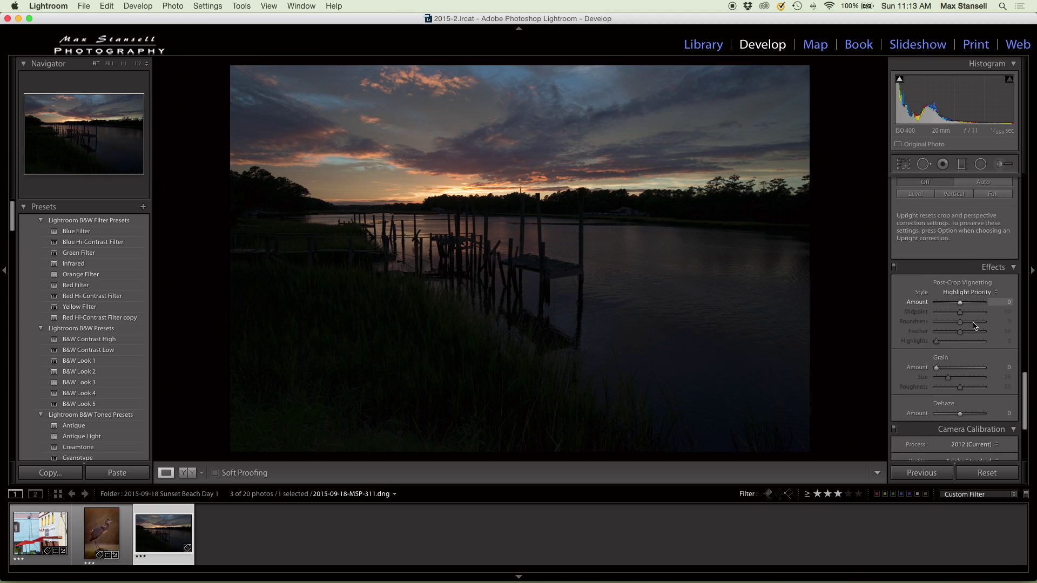
pyautogui.scroll(-3, 975, 326)
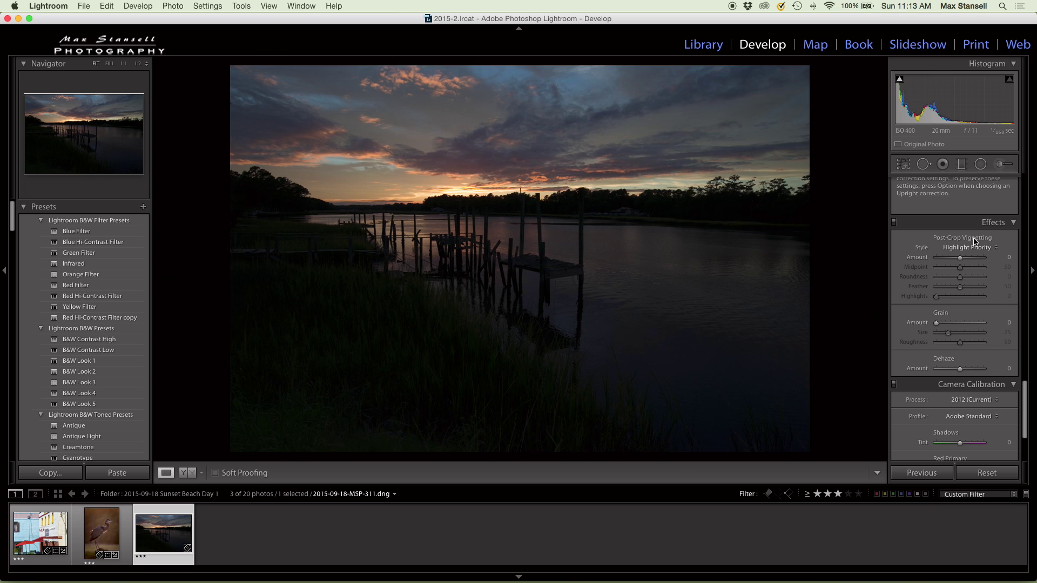
pyautogui.scroll(-5, 976, 242)
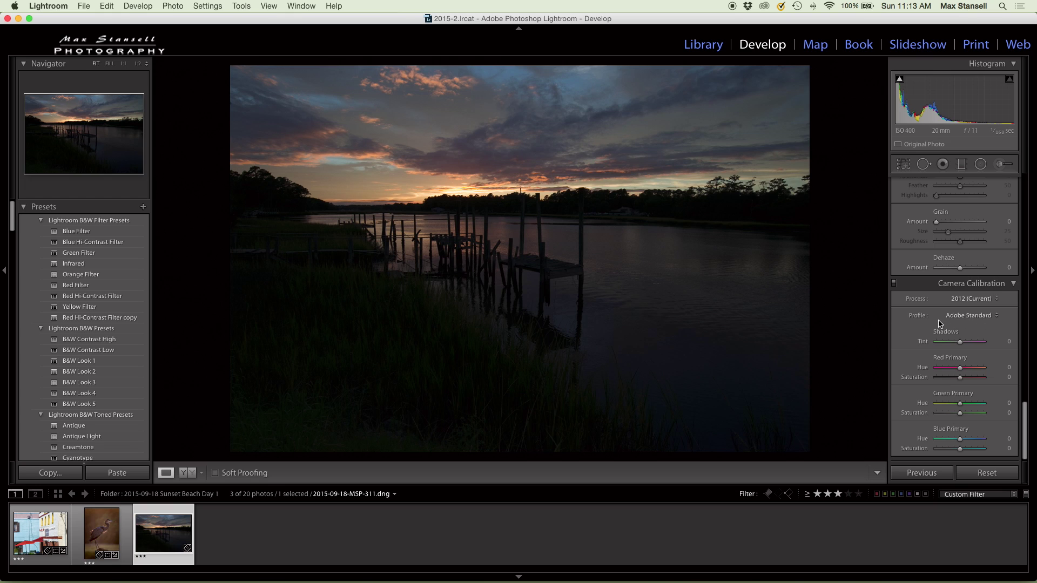
pyautogui.click(997, 317)
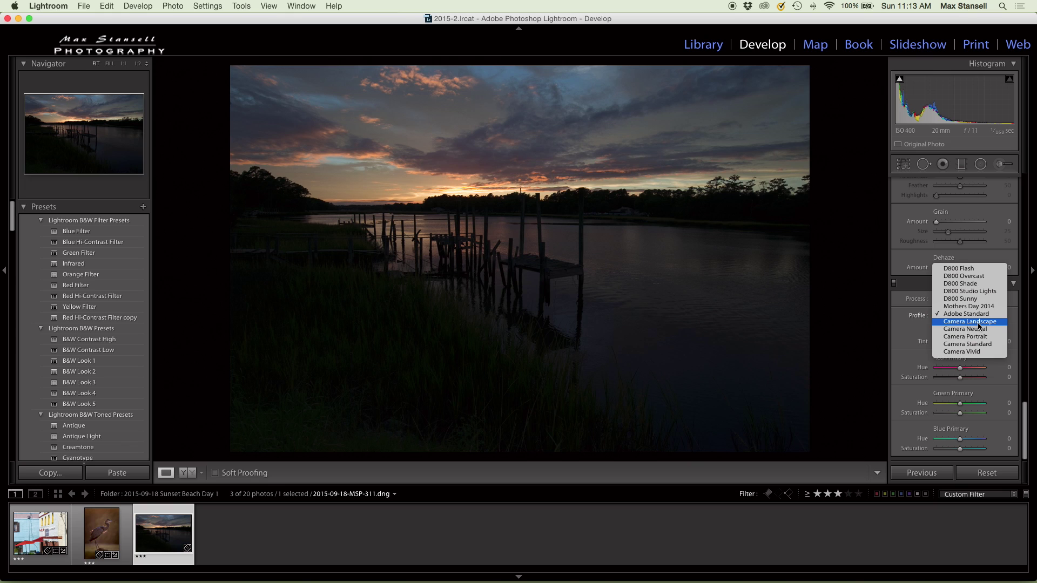
pyautogui.click(979, 352)
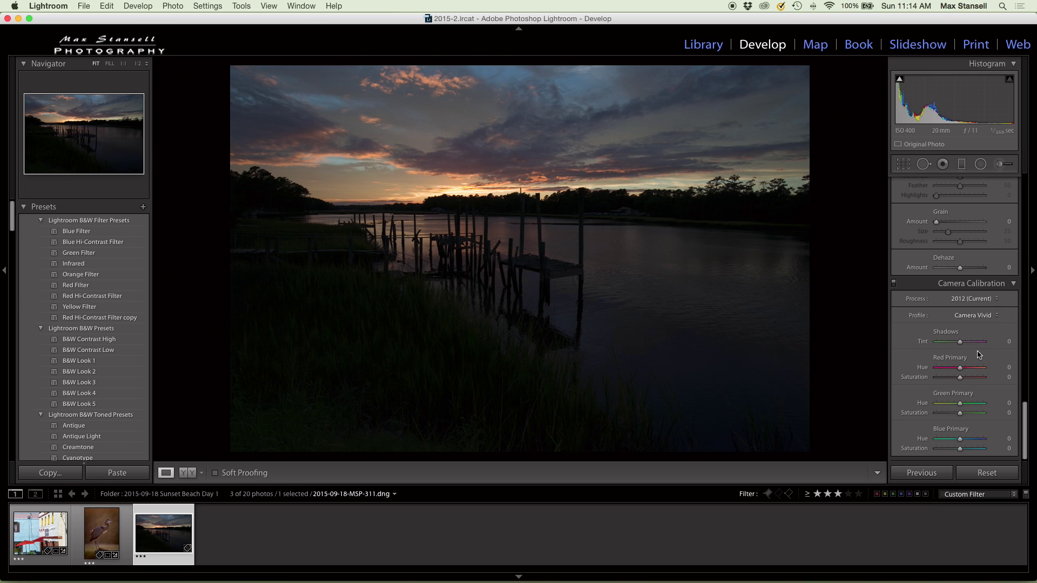
pyautogui.click(998, 317)
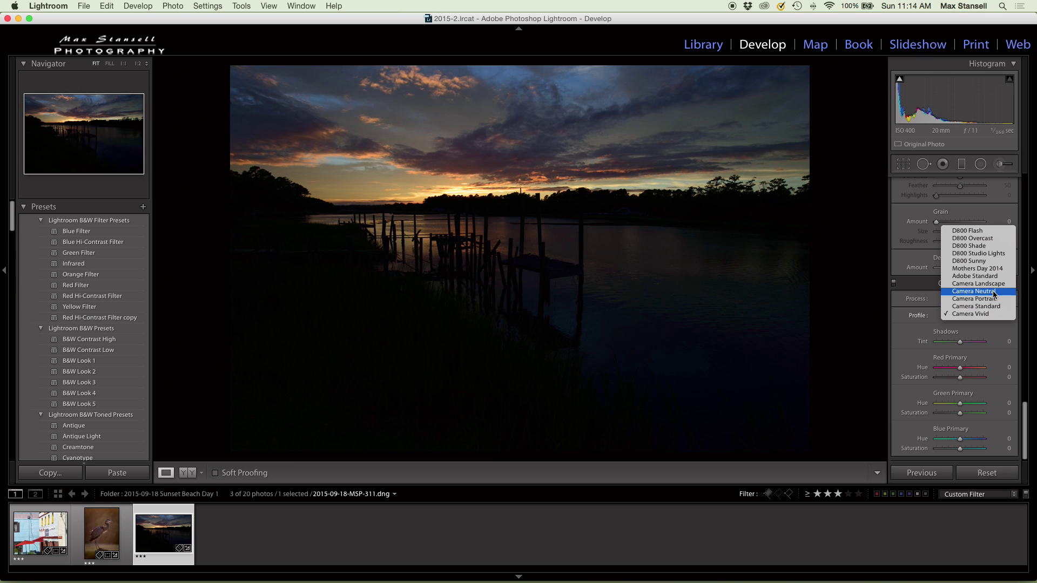
pyautogui.click(995, 294)
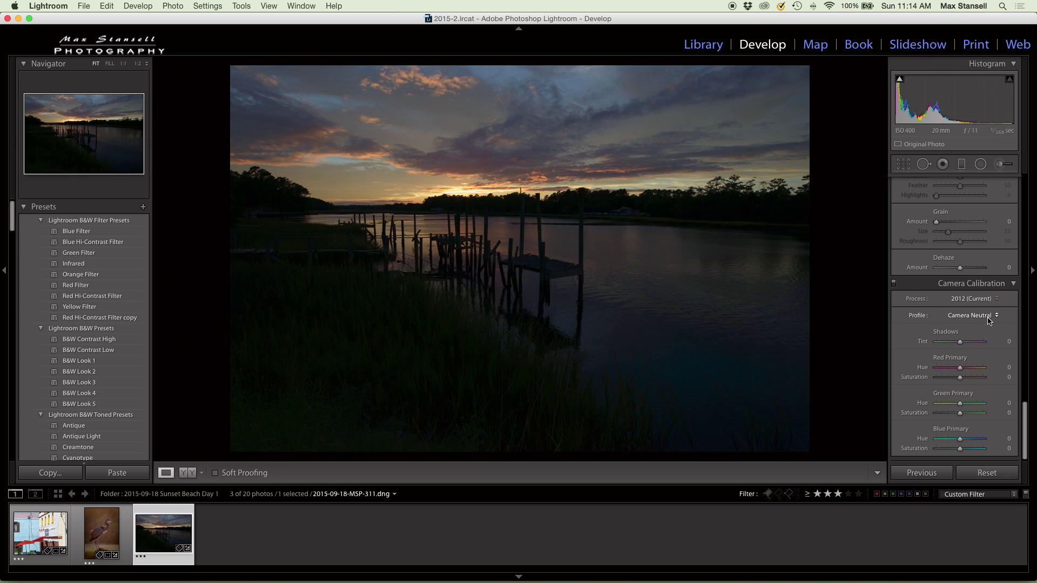
pyautogui.click(998, 317)
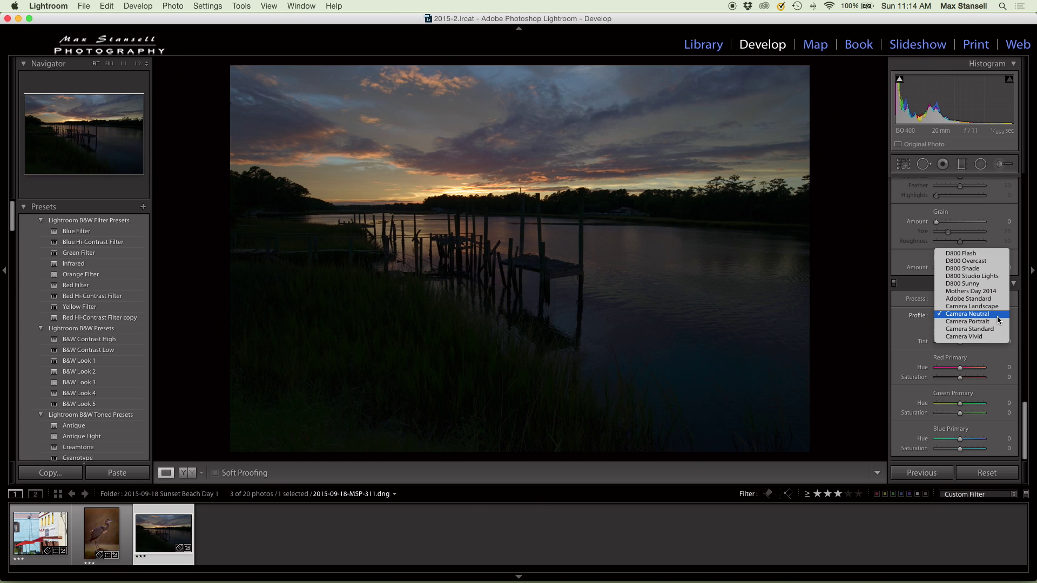
pyautogui.click(987, 285)
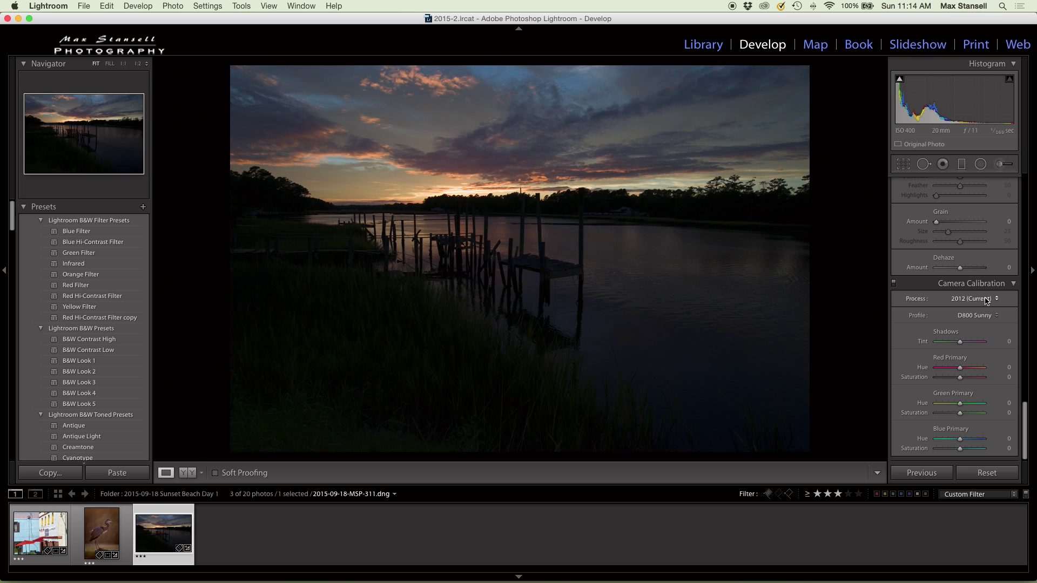
# Enable profile corrections and chromatic aberration removal in the photo's lens corrections
pyautogui.scroll(3, 981, 321)
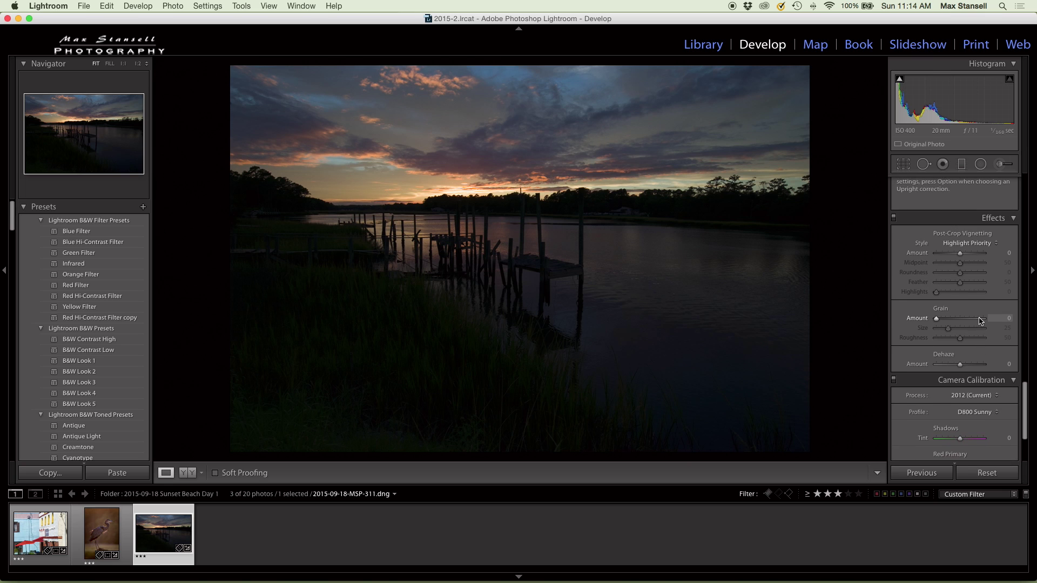
pyautogui.scroll(5, 981, 321)
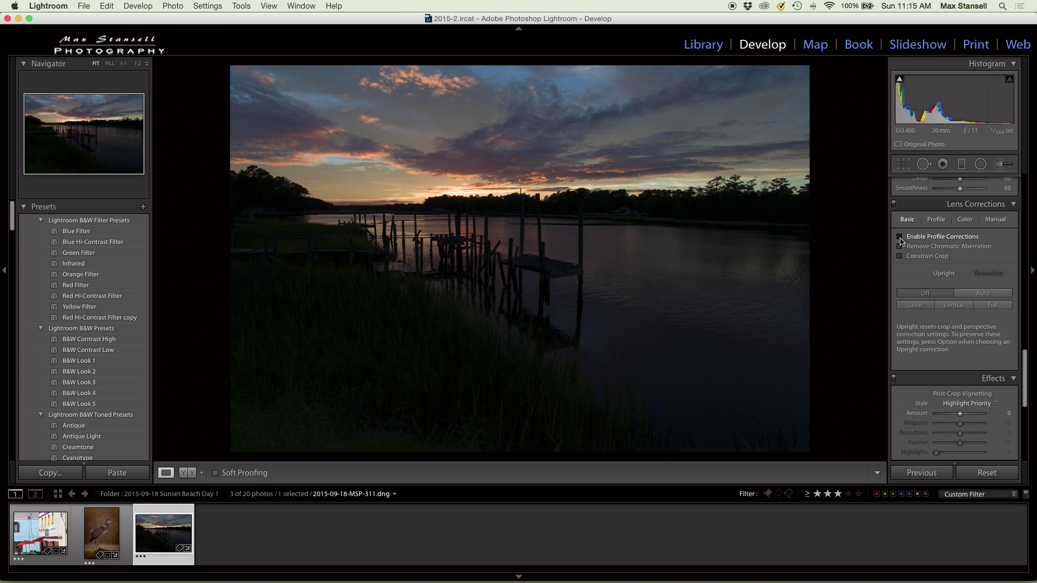
pyautogui.click(901, 238)
pyautogui.click(900, 237)
pyautogui.click(900, 238)
pyautogui.click(901, 238)
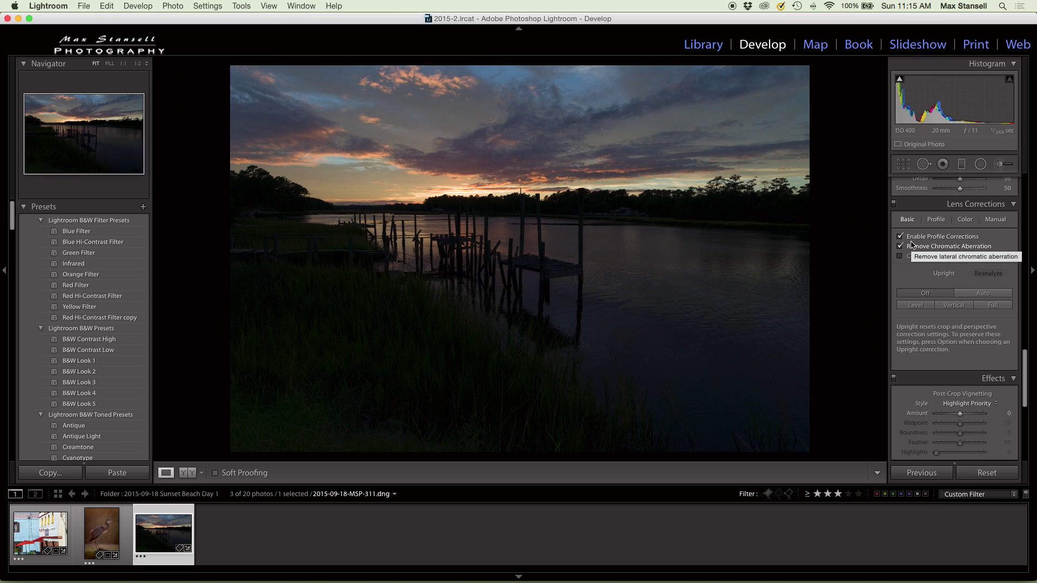
# Sample a neutral grey area of the sky with the white balance selector
pyautogui.scroll(5, 912, 245)
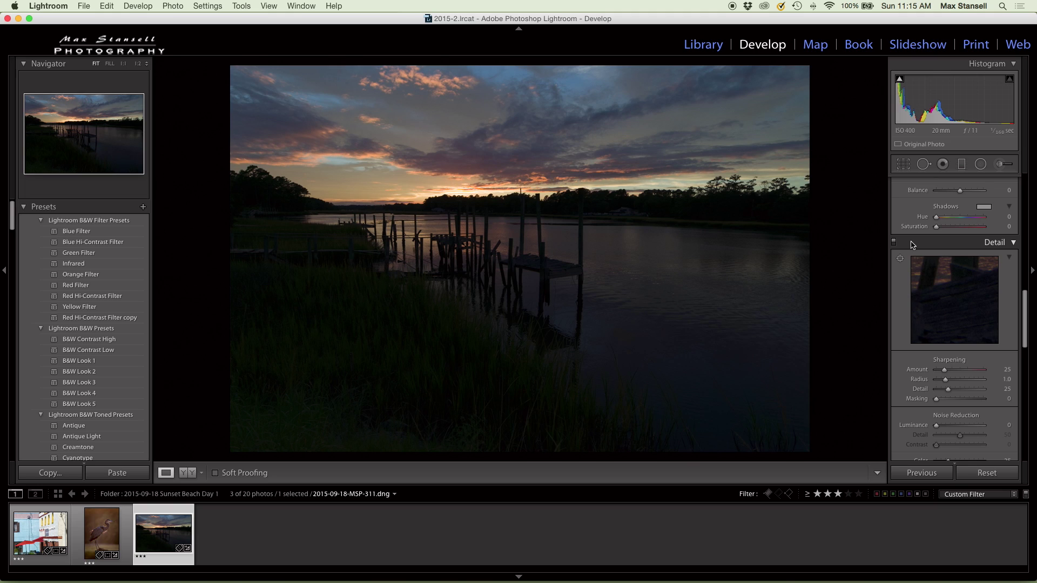
pyautogui.scroll(10, 911, 244)
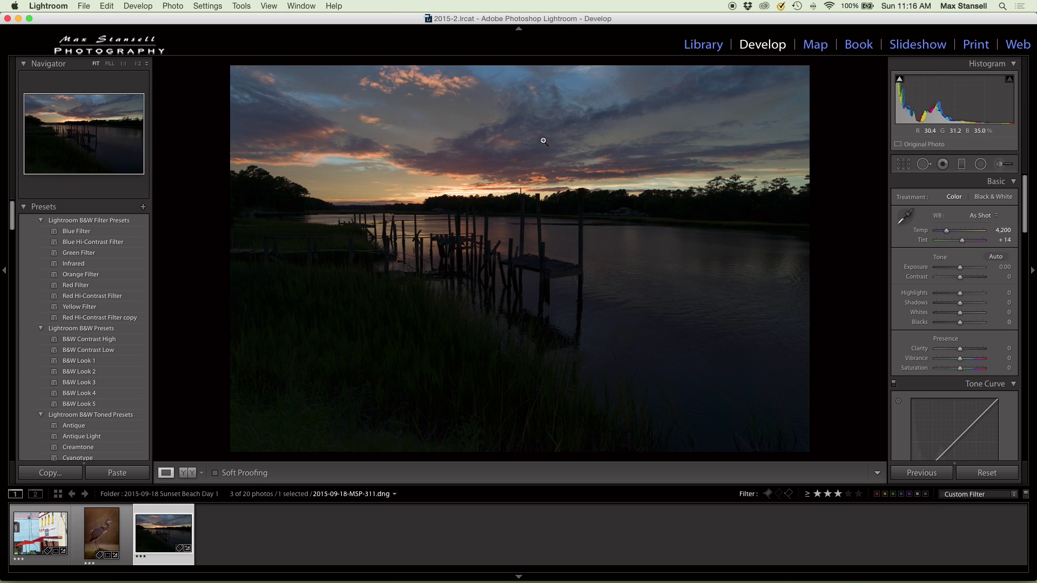
pyautogui.click(906, 218)
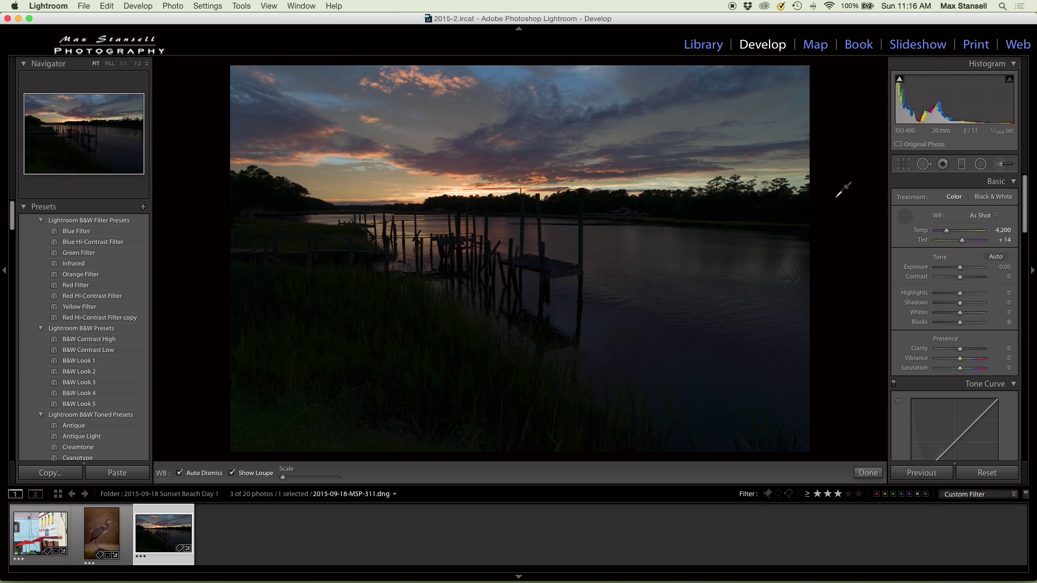
pyautogui.click(683, 118)
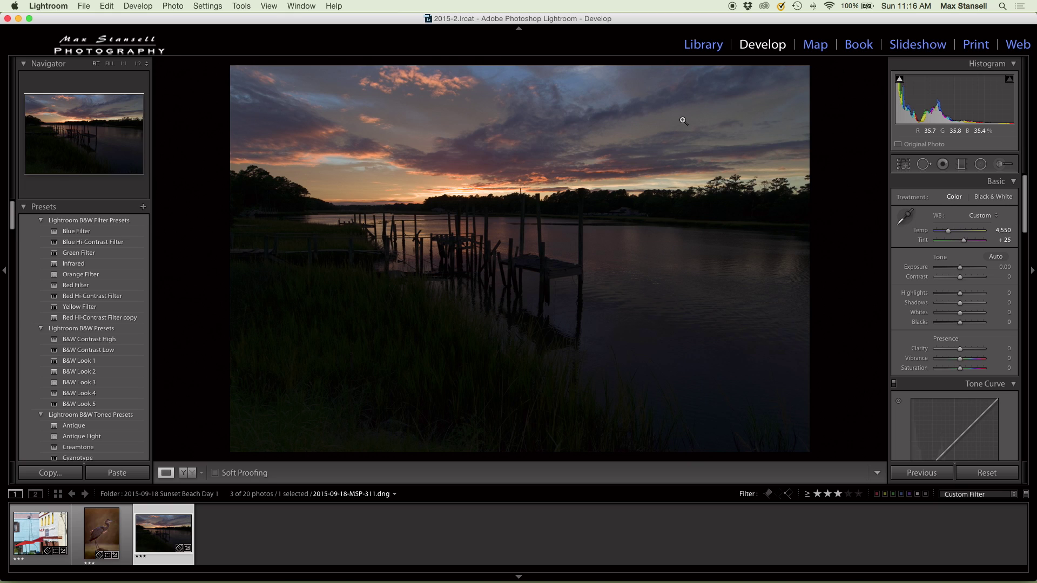
# Try the Daylight and Cloudy white balance presets on the photo, and return it to As Shot
pyautogui.click(997, 217)
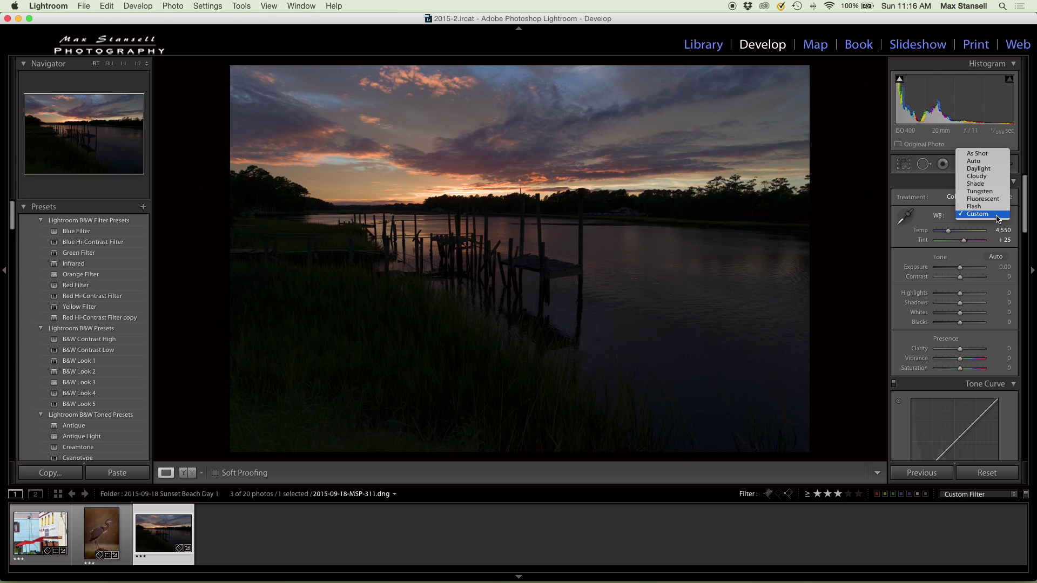
pyautogui.click(991, 169)
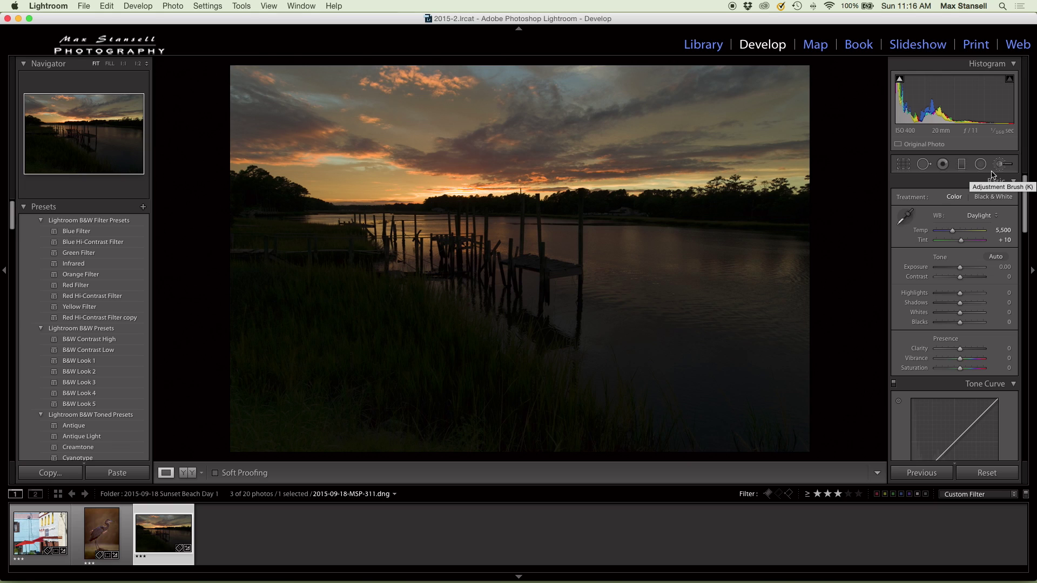
pyautogui.click(992, 216)
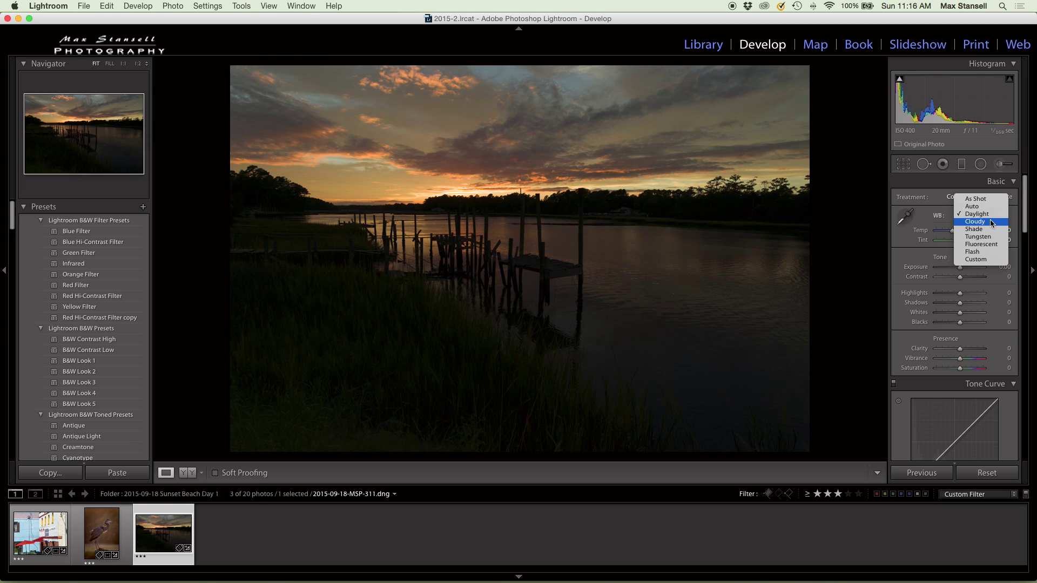
pyautogui.click(991, 222)
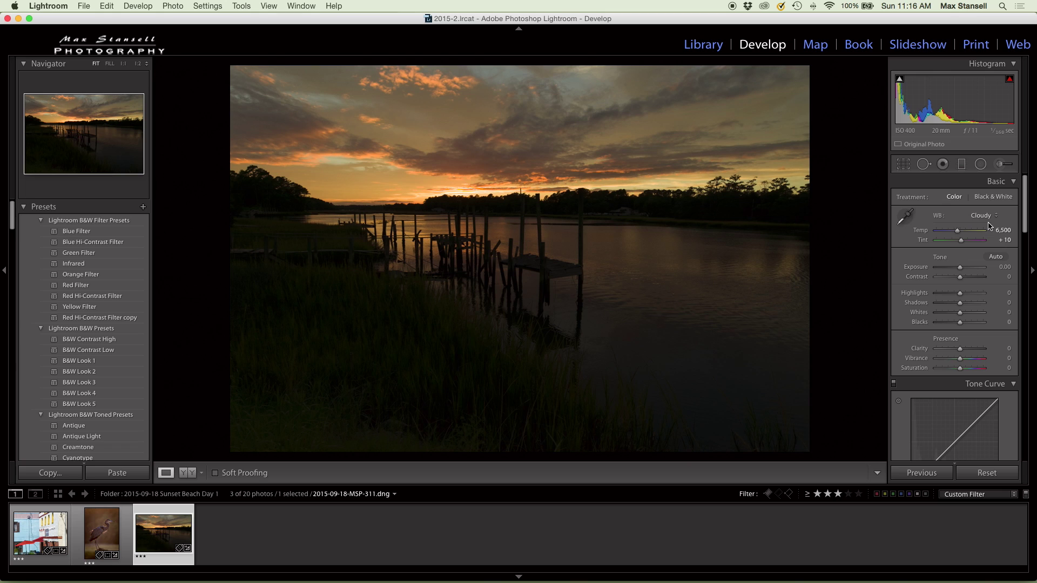
pyautogui.click(996, 216)
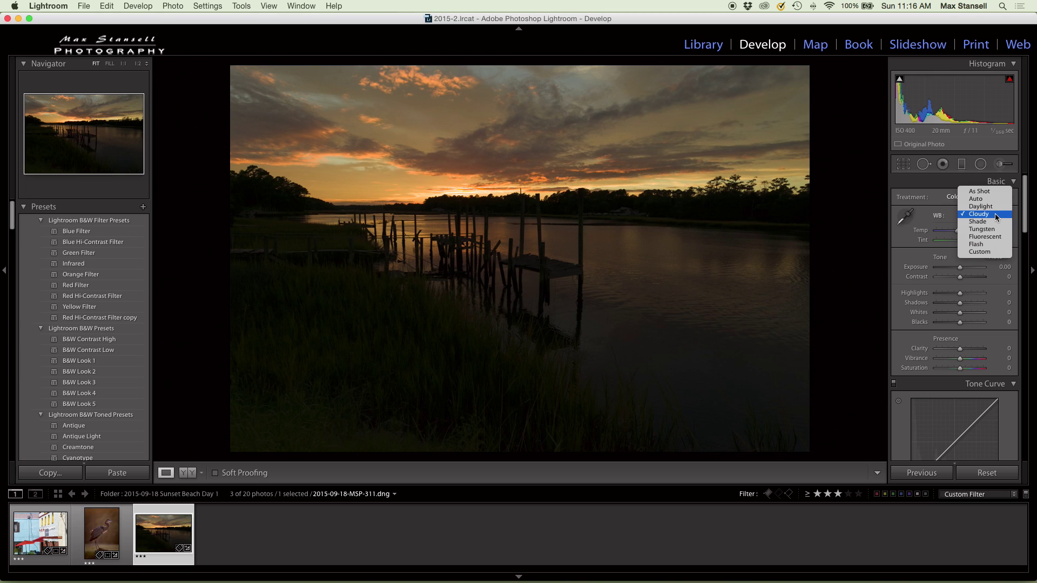
pyautogui.click(992, 193)
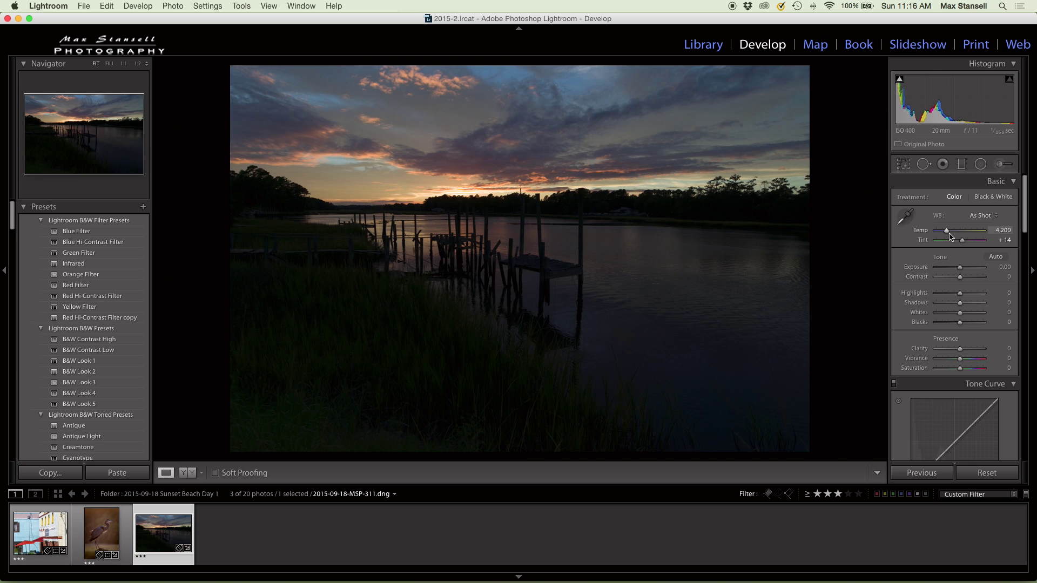
# Try a cooler temperature of 3,862 and the Daylight preset, and restore the As Shot white balance
pyautogui.moveTo(949, 233)
pyautogui.mouseDown()
pyautogui.moveTo(958, 231)
pyautogui.moveTo(946, 236)
pyautogui.mouseUp()
pyautogui.click(995, 217)
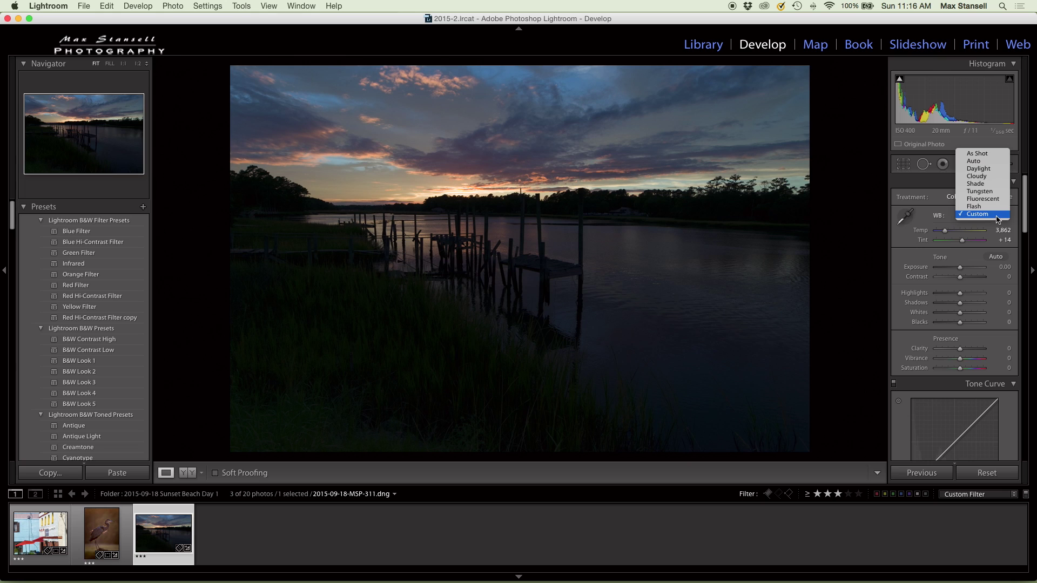
pyautogui.click(982, 169)
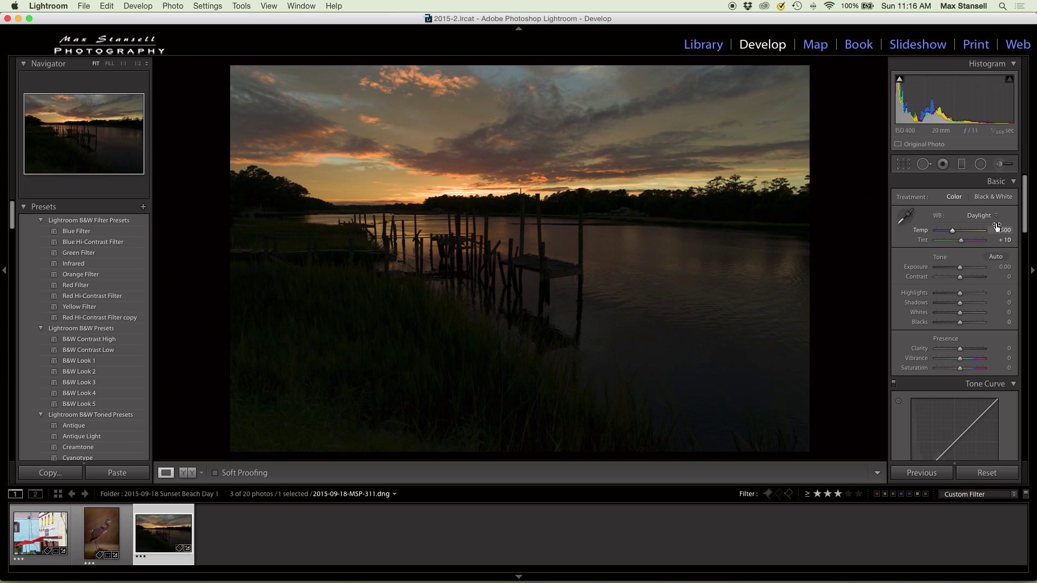
pyautogui.click(995, 218)
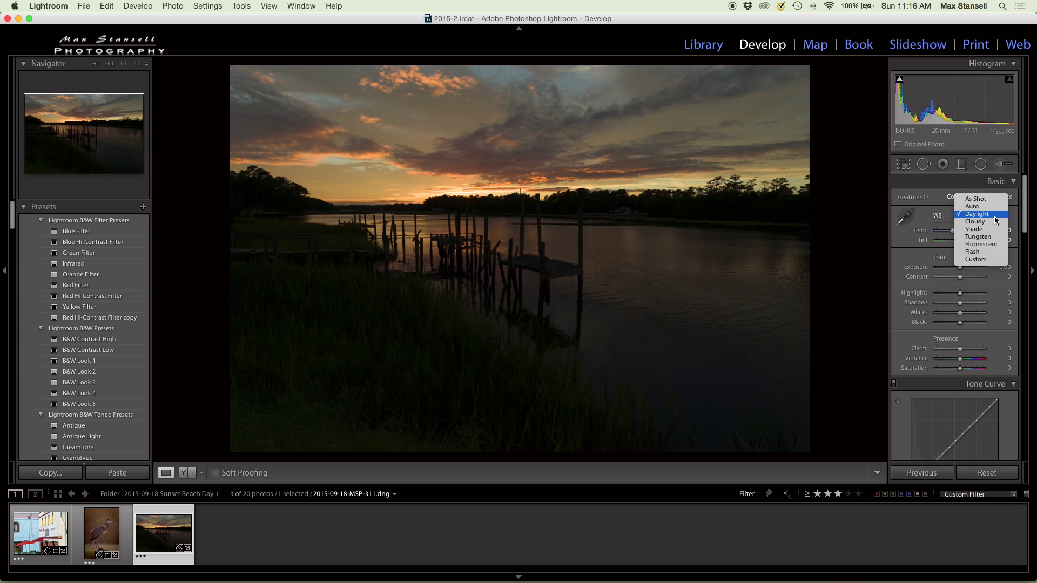
pyautogui.click(993, 198)
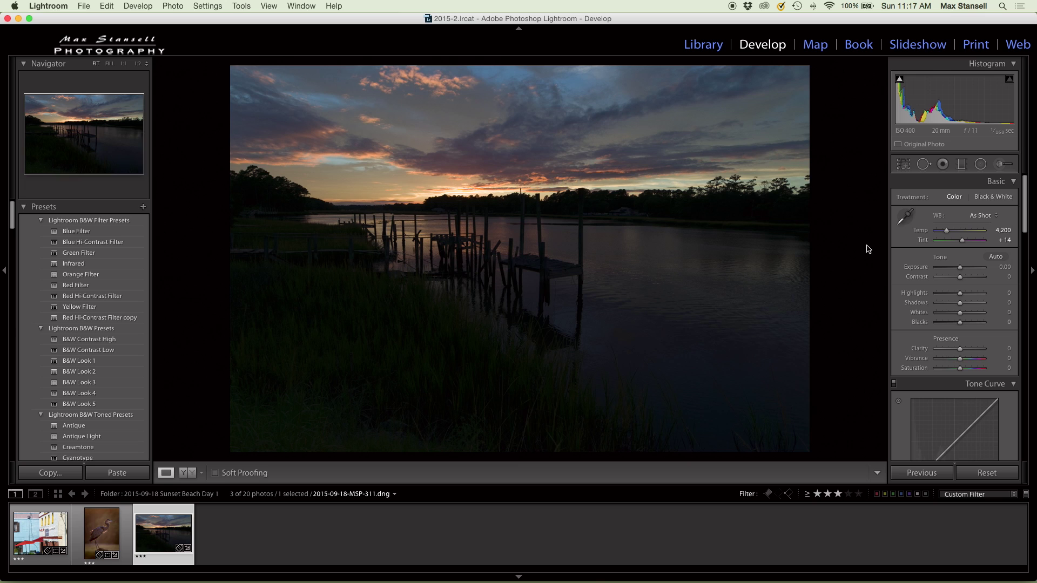
# Open the crop overlay and try a proportional crop from the photo's bottom edge, returning it to the full frame
pyautogui.click(906, 166)
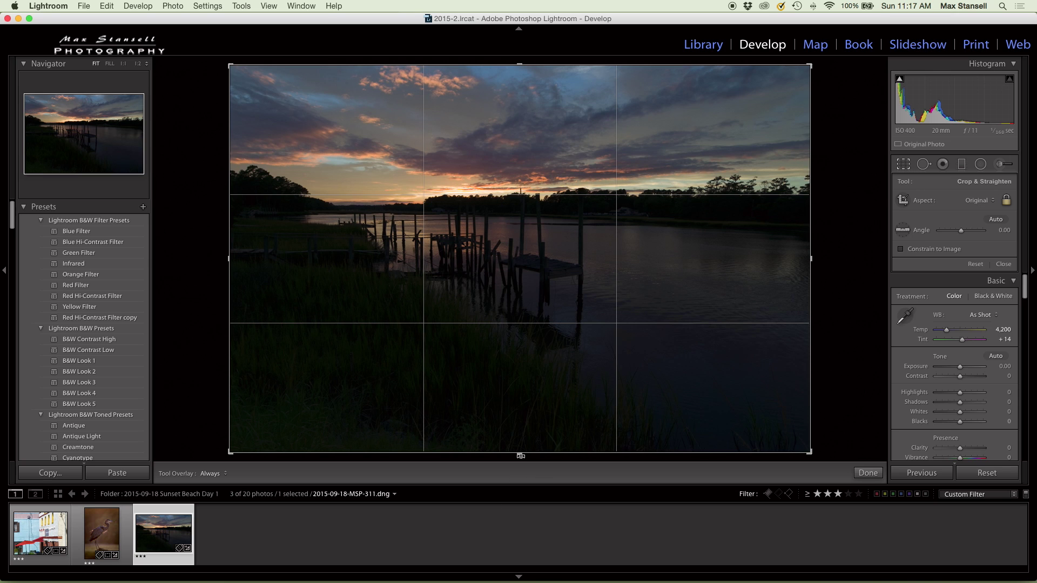
pyautogui.moveTo(520, 452); pyautogui.dragTo(520, 435)
pyautogui.moveTo(520, 440)
pyautogui.mouseDown()
pyautogui.moveTo(516, 400)
pyautogui.moveTo(517, 454)
pyautogui.mouseUp()
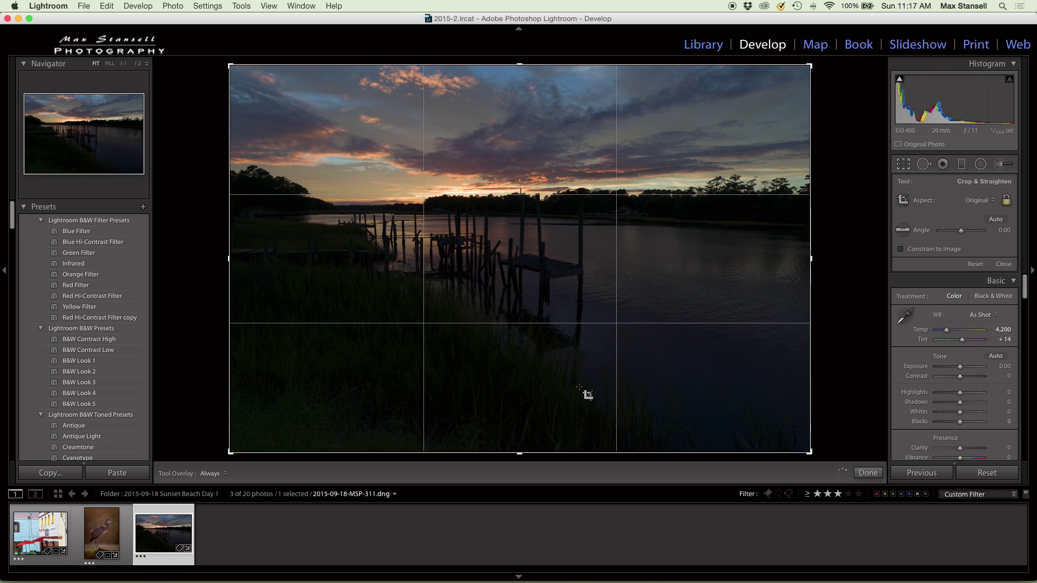
# Try narrowing the crop from the photo's right edge with the aspect ratio unlocked, and restore the full width
pyautogui.click(1006, 201)
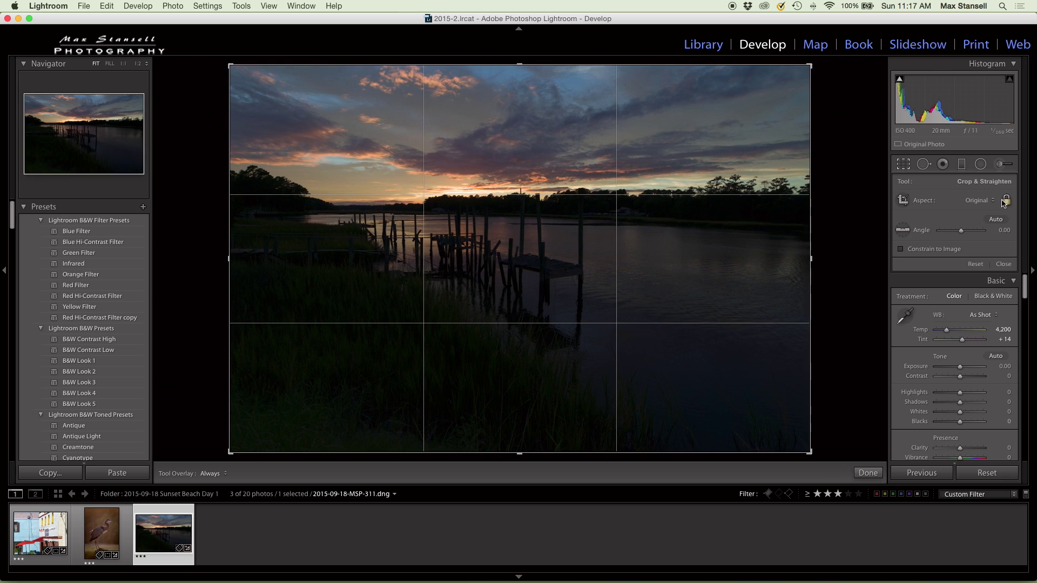
pyautogui.moveTo(810, 65); pyautogui.dragTo(835, 67)
pyautogui.click(1007, 201)
pyautogui.moveTo(812, 260); pyautogui.dragTo(740, 260)
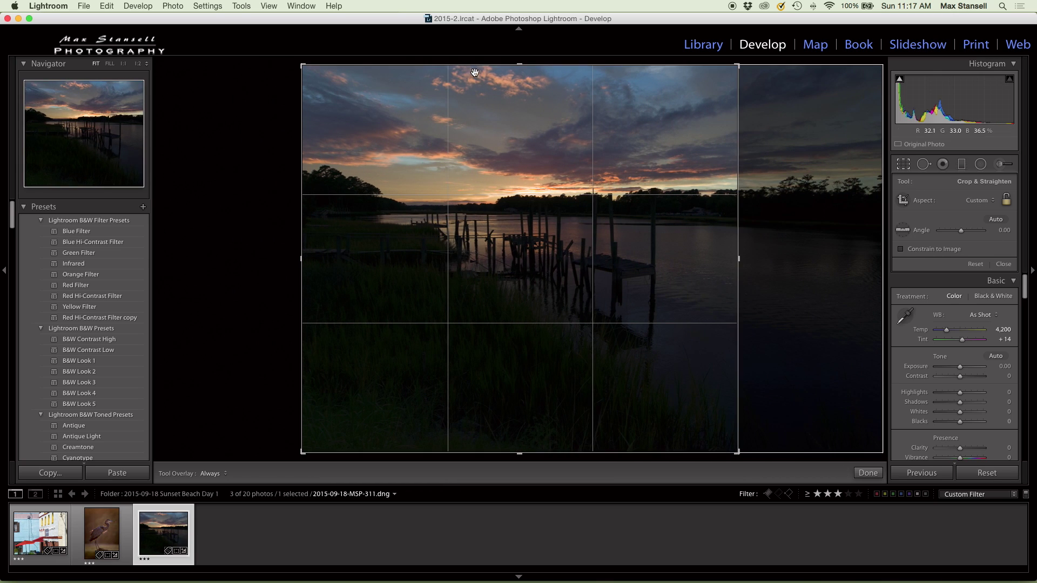
pyautogui.moveTo(518, 65)
pyautogui.mouseDown()
pyautogui.moveTo(518, 95)
pyautogui.moveTo(519, 65)
pyautogui.mouseUp()
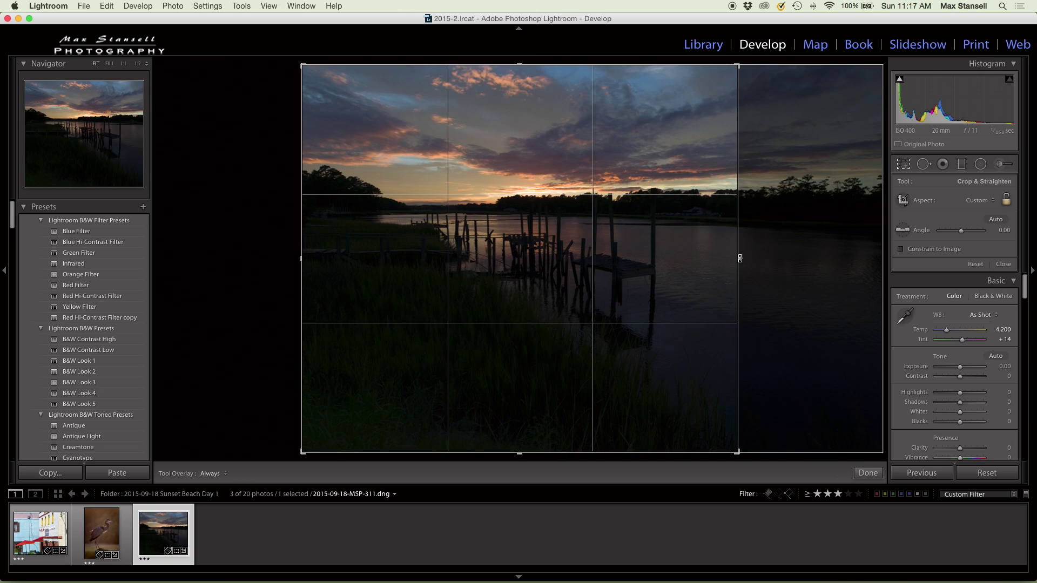
pyautogui.moveTo(739, 258); pyautogui.dragTo(851, 266)
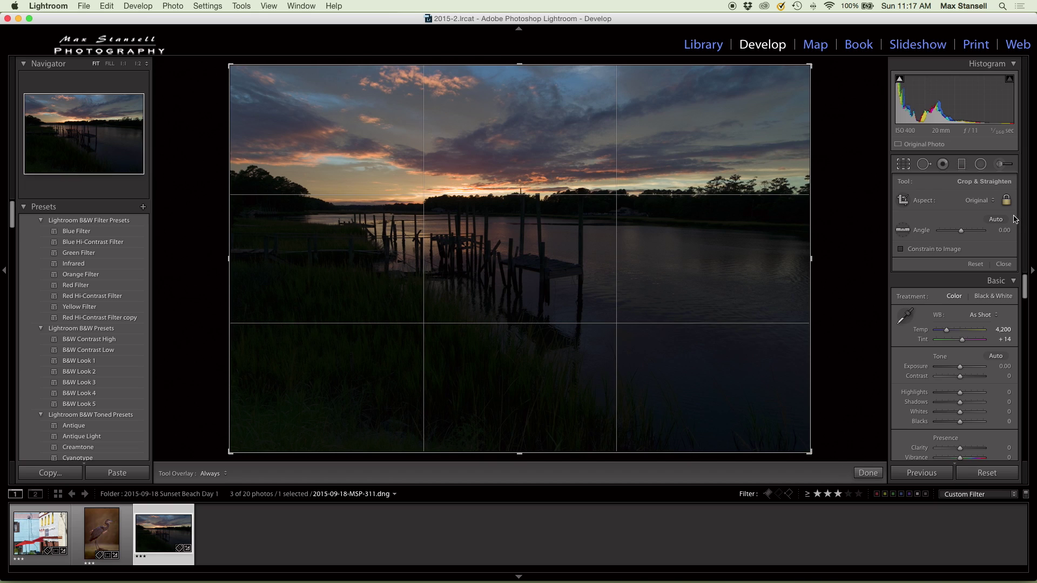
# Try the 4 x 5 / 8 x 10 crop aspect ratio, and return it to As Shot
pyautogui.click(994, 203)
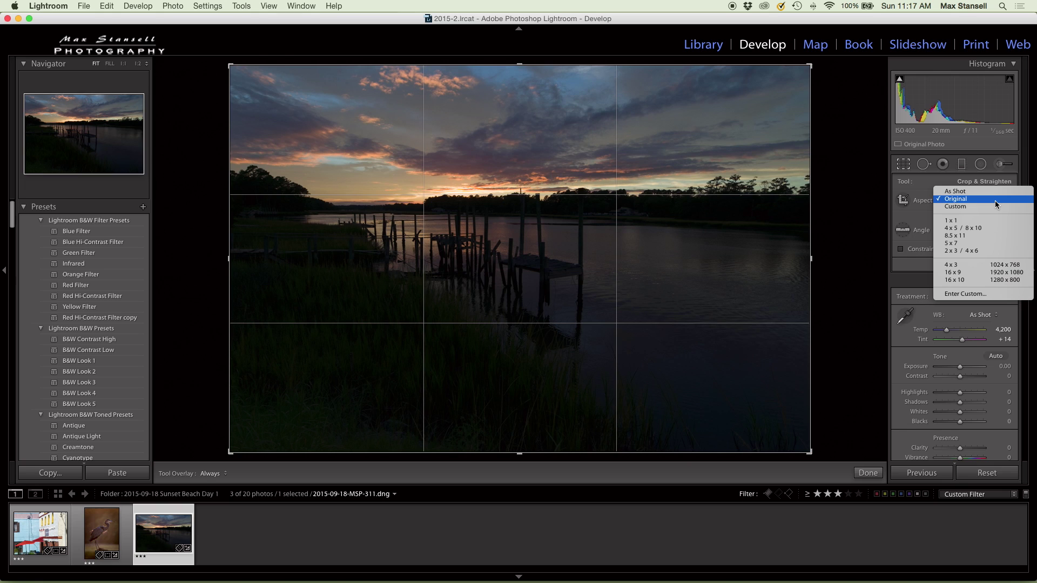
pyautogui.click(988, 229)
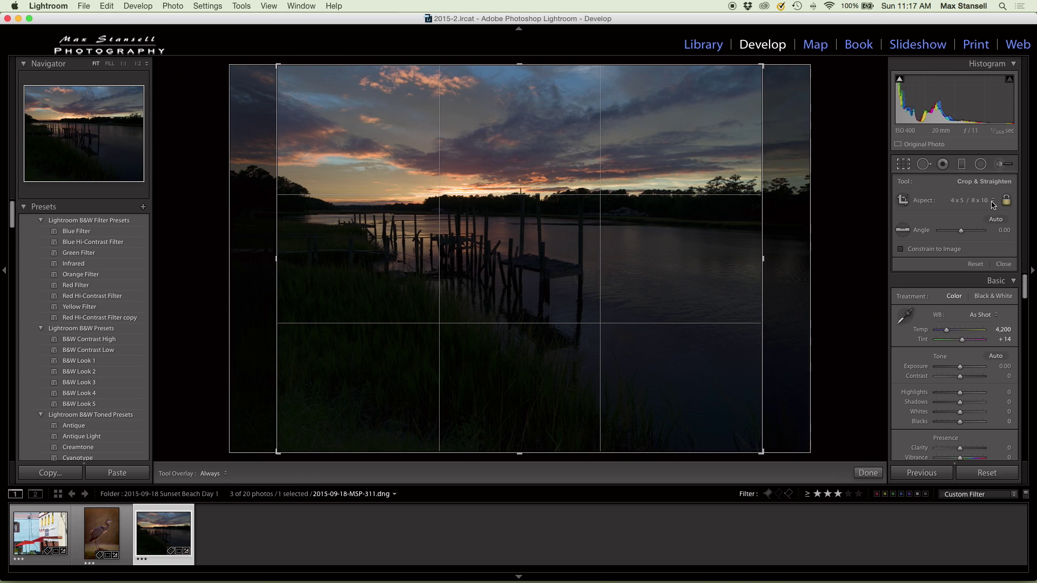
pyautogui.click(991, 203)
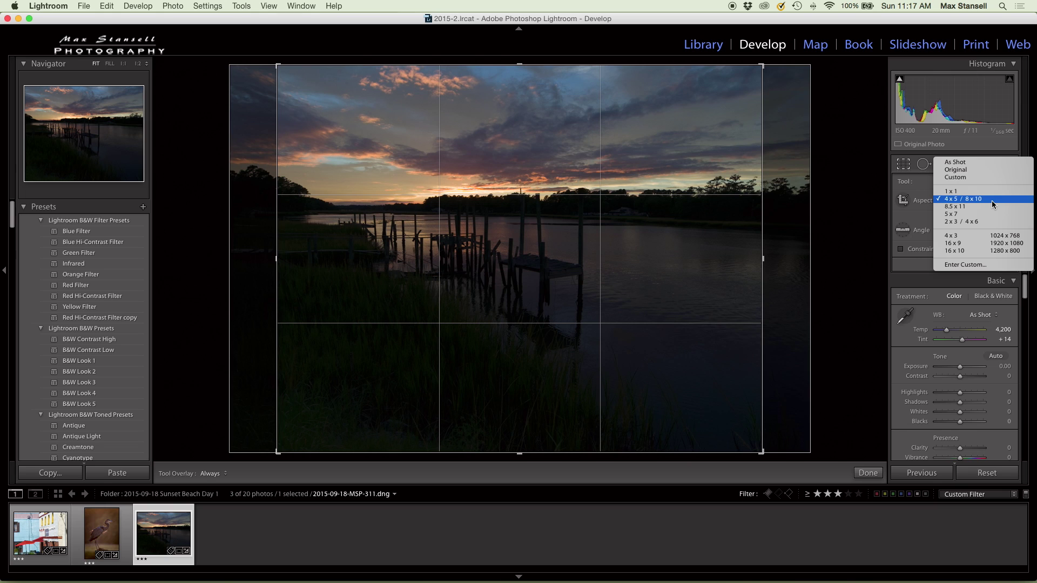
pyautogui.click(986, 162)
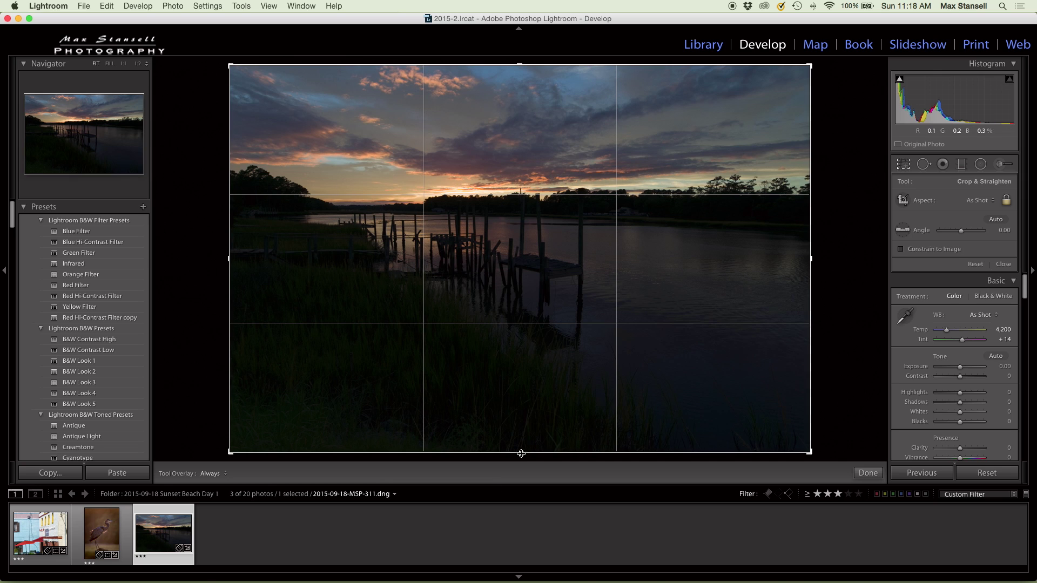
# Crop the photo proportionally by pulling in its bottom edge slightly, and apply the crop
pyautogui.moveTo(525, 455); pyautogui.dragTo(519, 432)
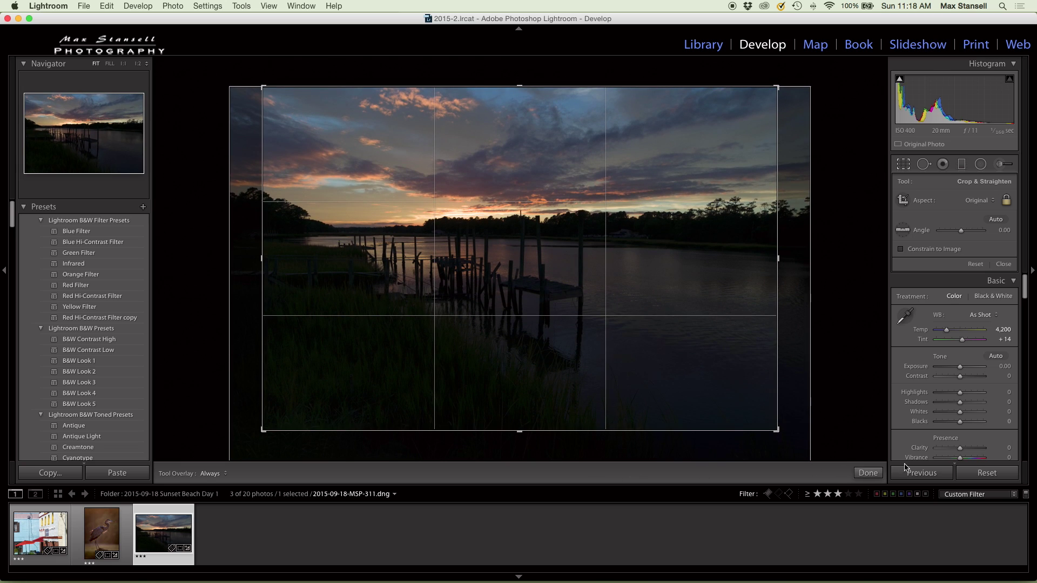
pyautogui.click(868, 473)
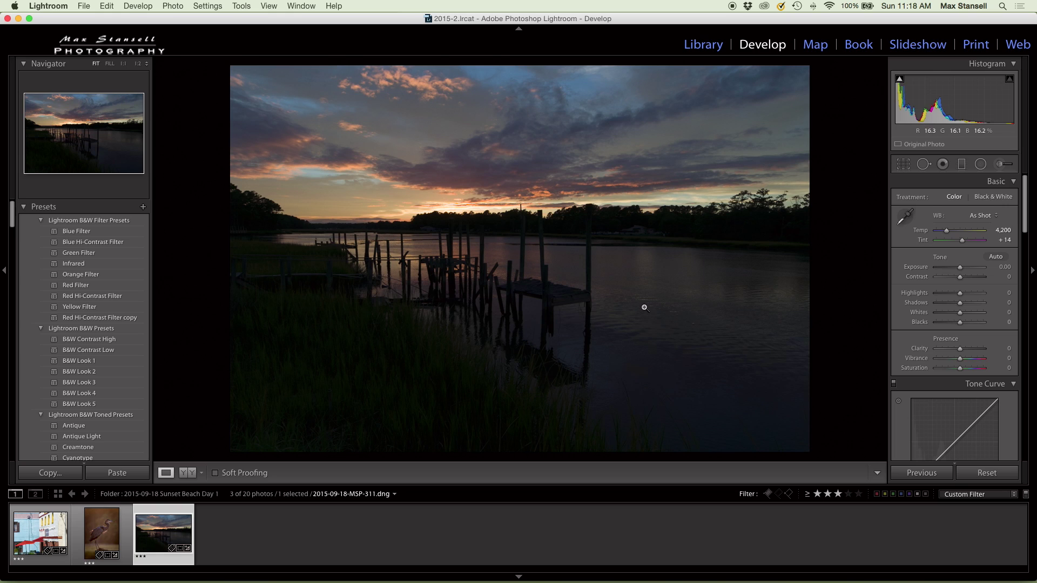
# Apply auto tone to the photo, trying contrast values of +23 and +27 before reapplying the automatic settings
pyautogui.click(996, 258)
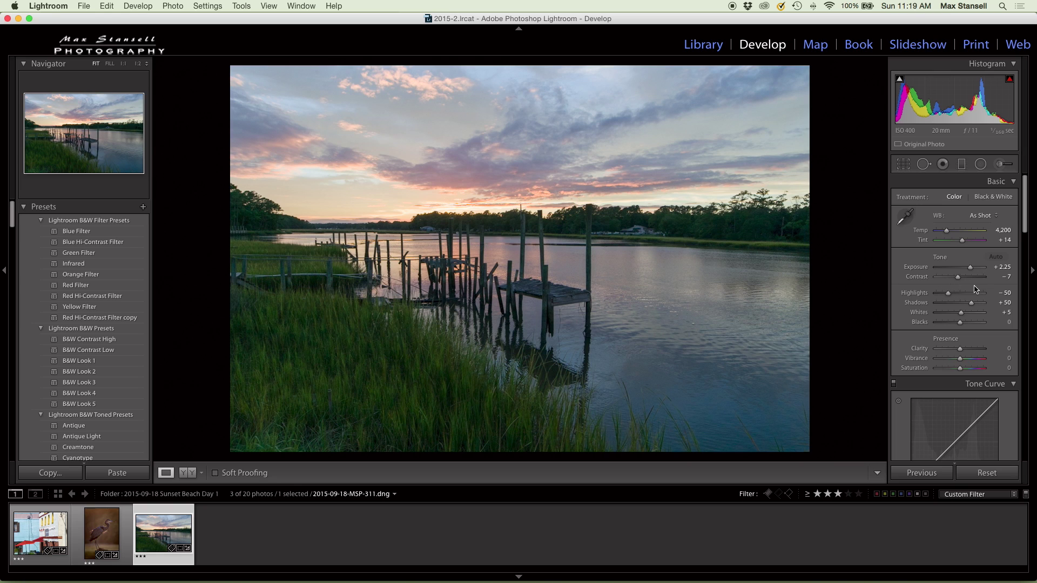
pyautogui.moveTo(968, 282); pyautogui.dragTo(973, 281)
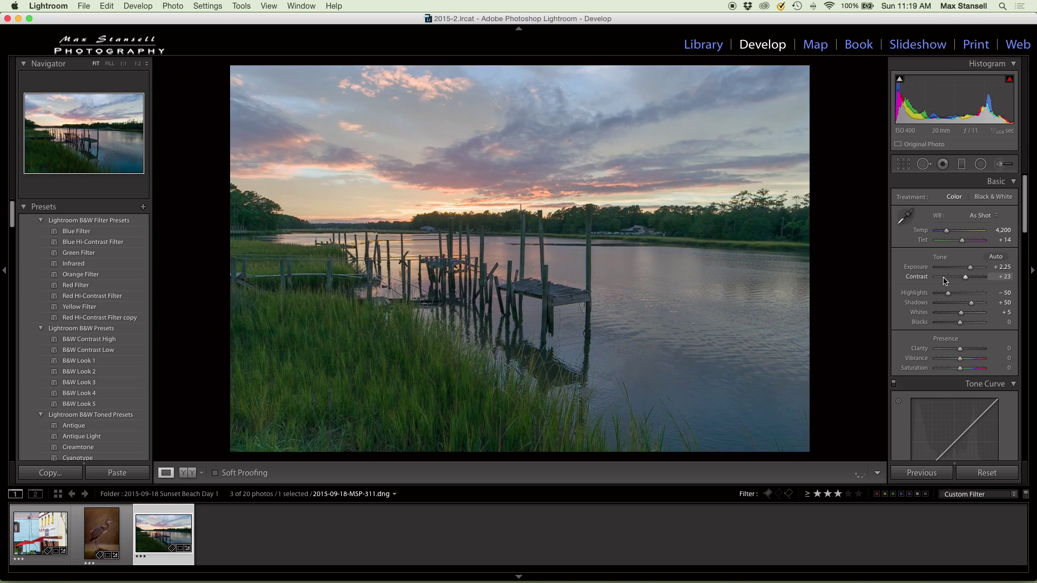
pyautogui.moveTo(944, 281); pyautogui.dragTo(967, 282)
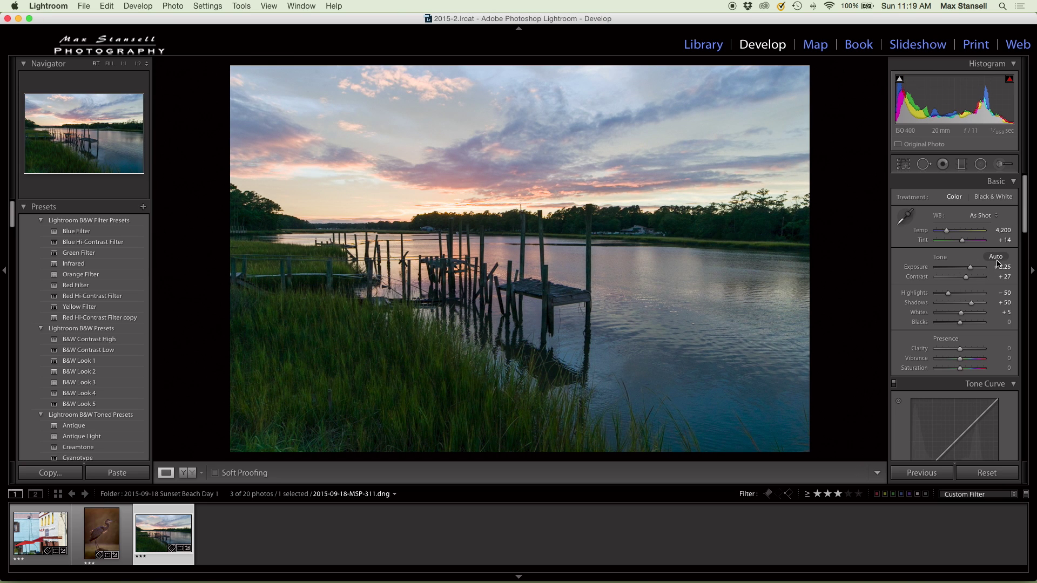
pyautogui.moveTo(1009, 276); pyautogui.dragTo(992, 279)
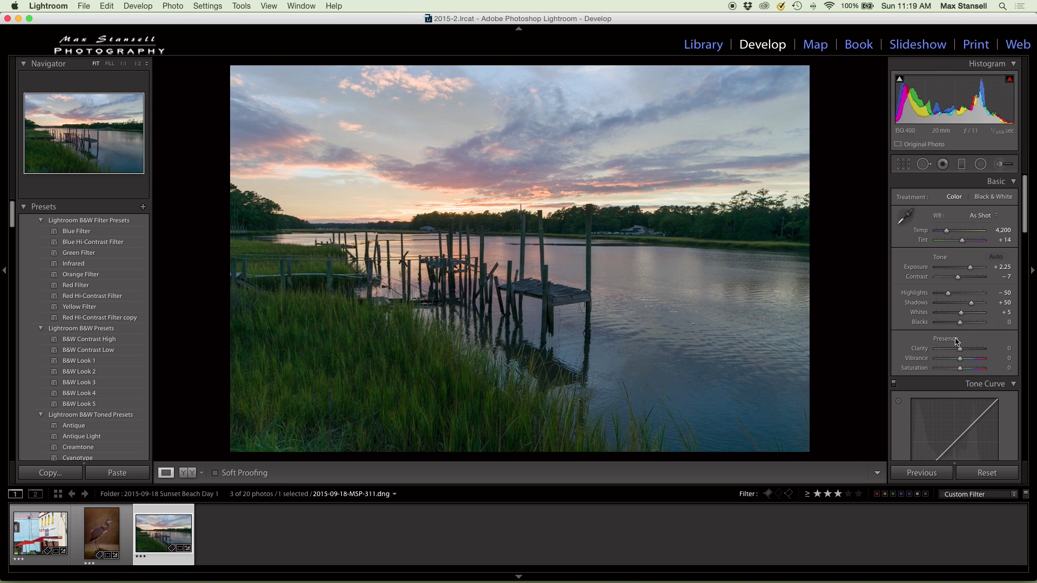
# Reset the photo's exposure to zero for comparison, and raise it to +2.05
pyautogui.doubleClick(970, 267)
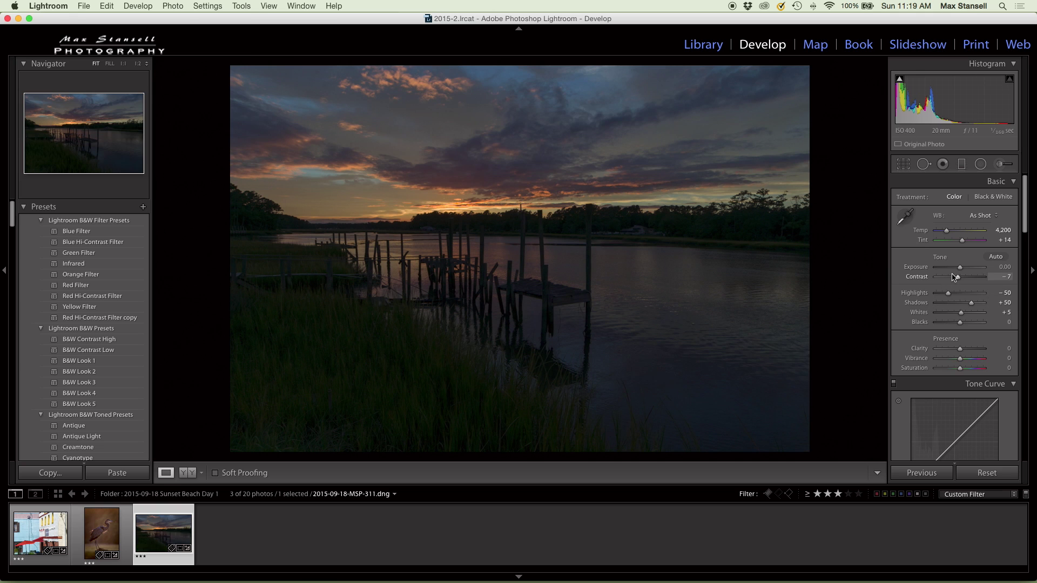
pyautogui.moveTo(960, 271); pyautogui.dragTo(970, 271)
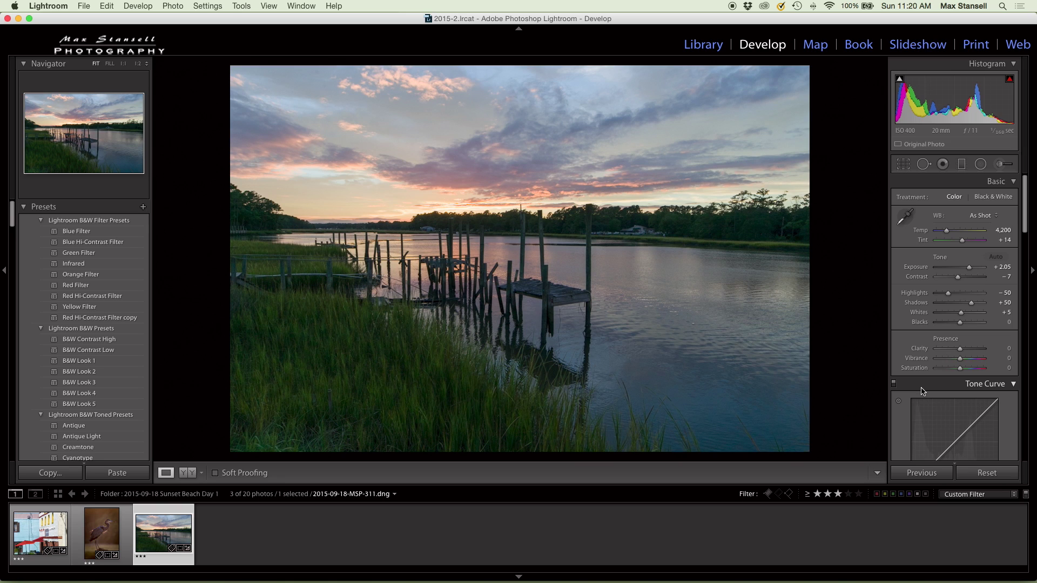
# Set the photo's clarity to +44, vibrance to +24 and saturation to +6
pyautogui.moveTo(959, 349); pyautogui.dragTo(973, 350)
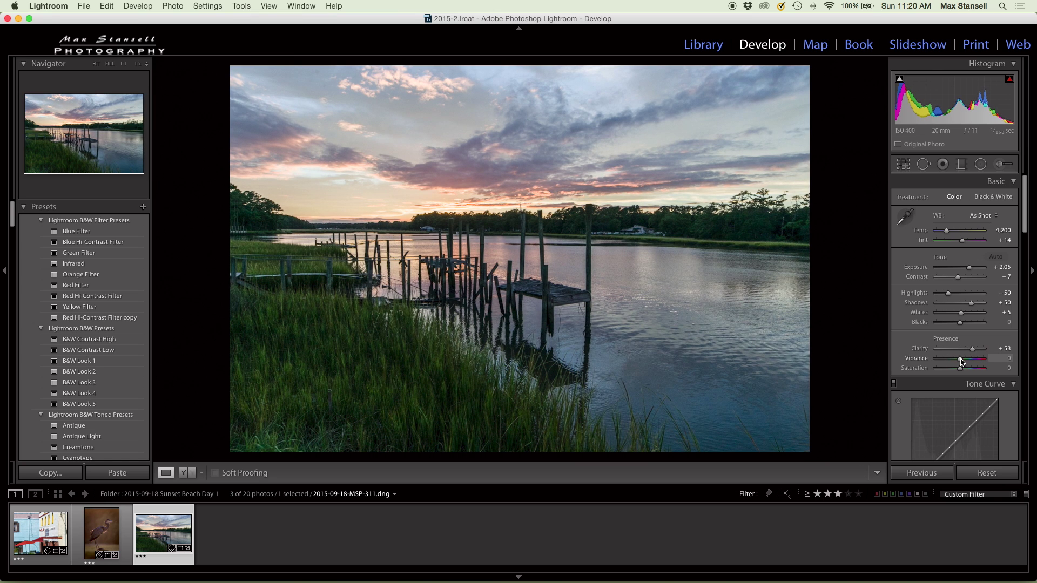
pyautogui.moveTo(961, 358); pyautogui.dragTo(966, 357)
pyautogui.moveTo(973, 349); pyautogui.dragTo(970, 351)
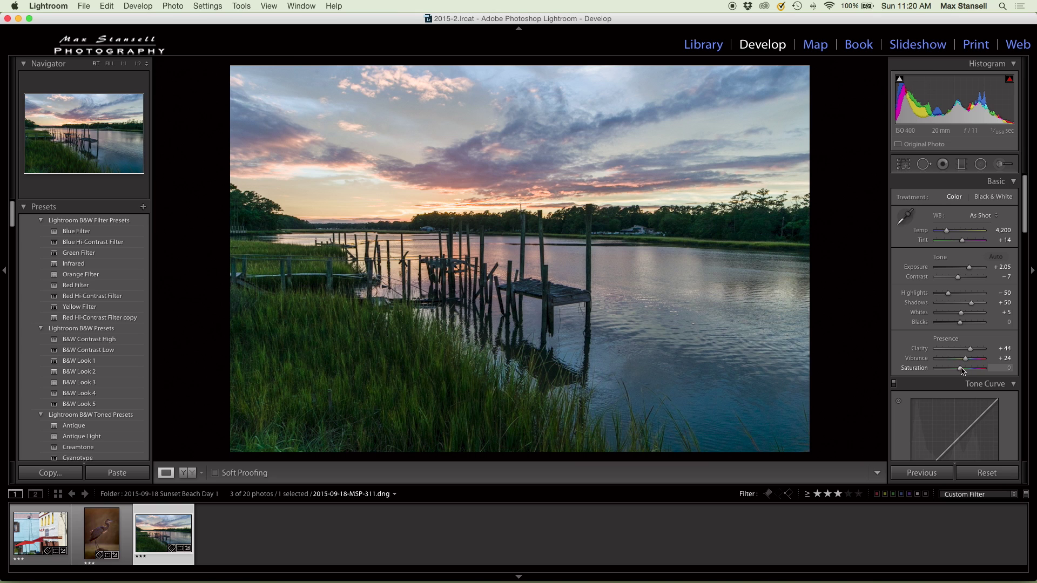
pyautogui.moveTo(961, 371); pyautogui.dragTo(964, 373)
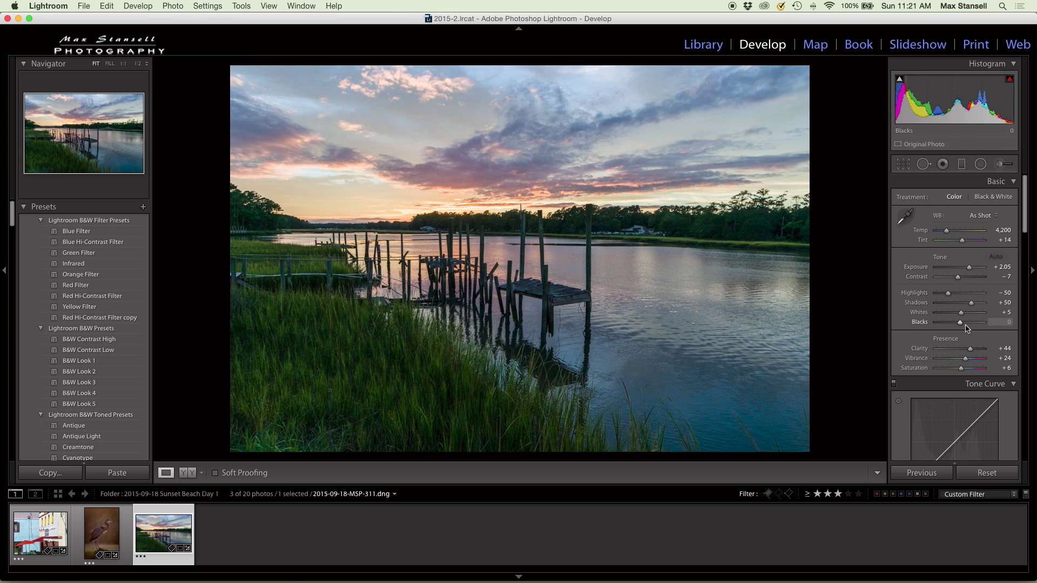
# Raise the photo's blacks to +37 and whites to +9
pyautogui.moveTo(962, 323)
pyautogui.mouseDown()
pyautogui.moveTo(979, 325)
pyautogui.moveTo(970, 329)
pyautogui.mouseUp()
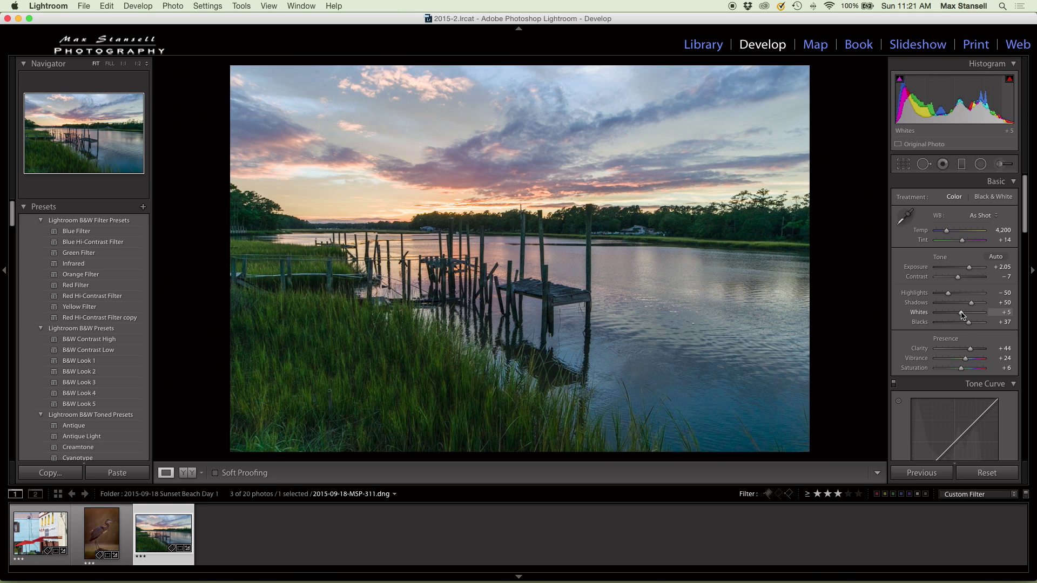
pyautogui.moveTo(961, 315)
pyautogui.mouseDown()
pyautogui.moveTo(940, 318)
pyautogui.moveTo(992, 313)
pyautogui.moveTo(961, 315)
pyautogui.mouseUp()
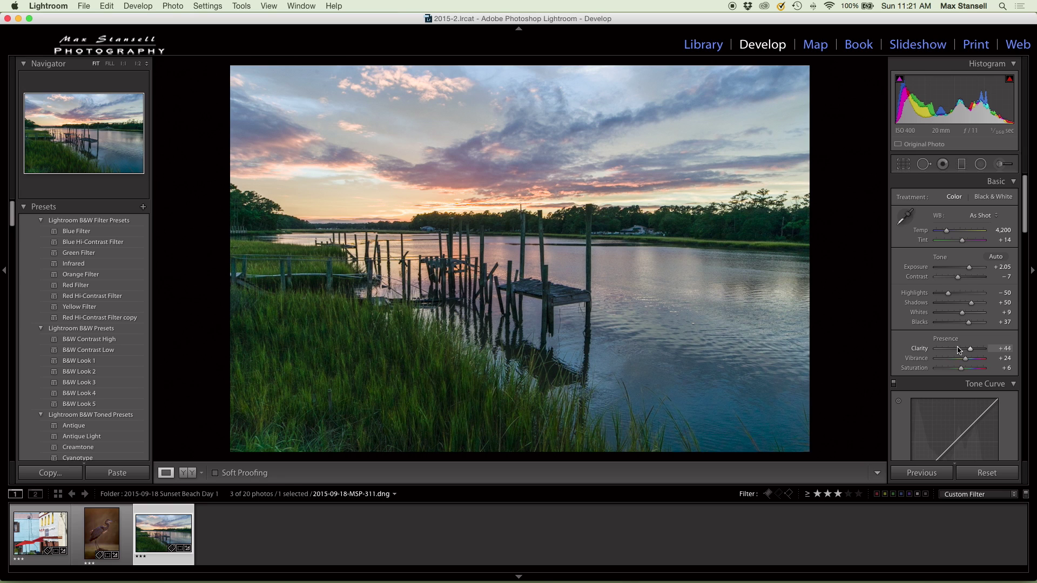
# Try adjusting the post-crop vignetting amount in the photo's effects settings
pyautogui.scroll(-15, 959, 350)
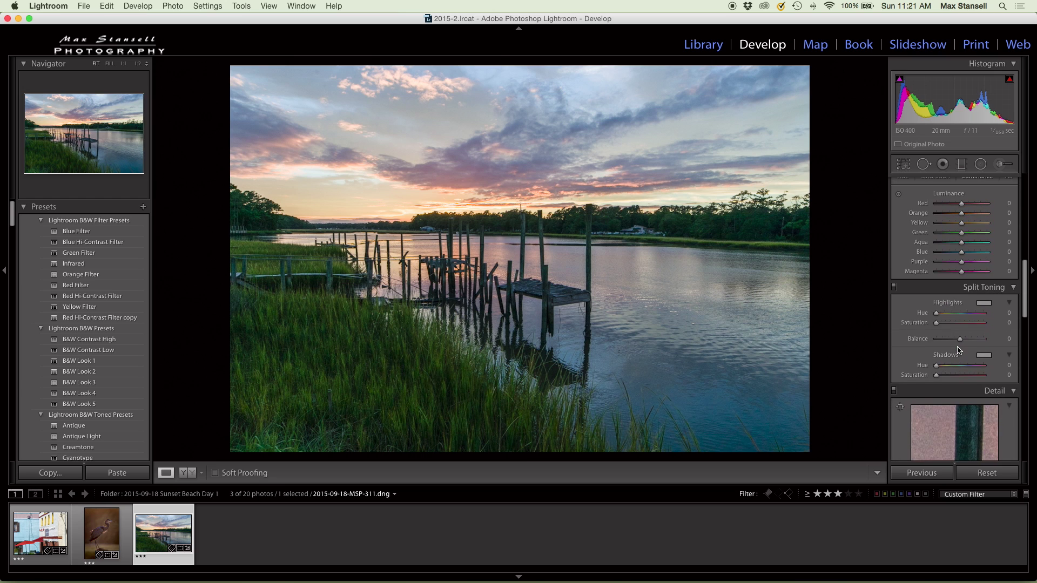
pyautogui.scroll(-10, 959, 350)
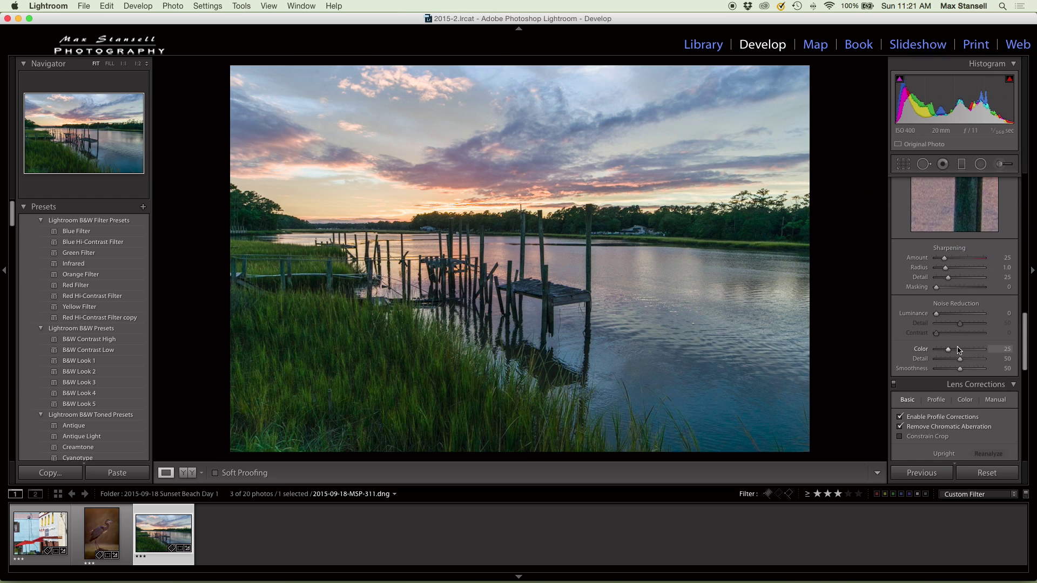
pyautogui.scroll(-8, 958, 350)
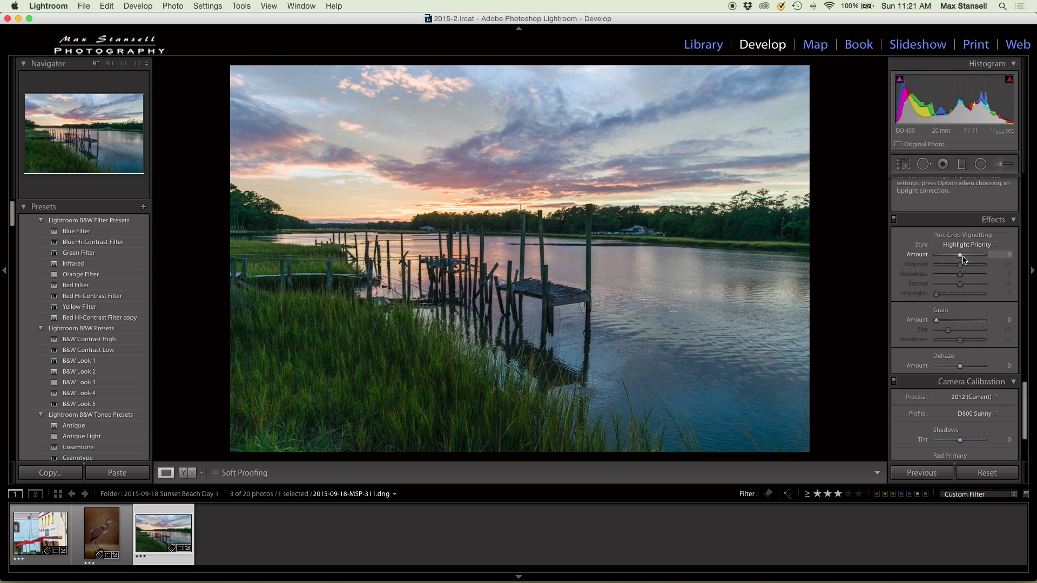
pyautogui.moveTo(961, 258)
pyautogui.mouseDown()
pyautogui.moveTo(980, 258)
pyautogui.moveTo(947, 259)
pyautogui.moveTo(959, 258)
pyautogui.mouseUp()
pyautogui.scroll(20, 957, 329)
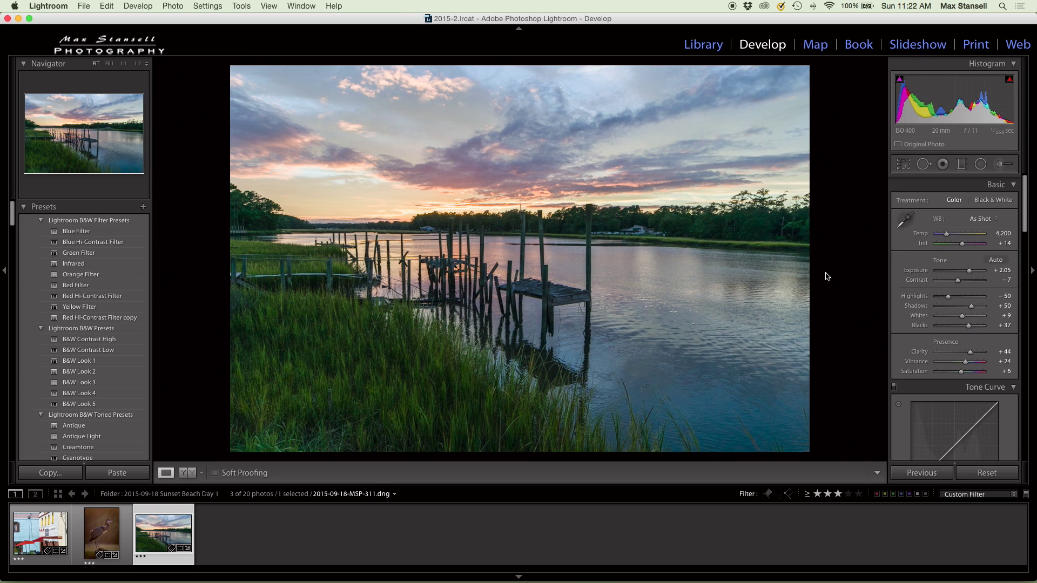
# Add a radial filter whose ellipse spans the whole cropped photo
pyautogui.click(980, 165)
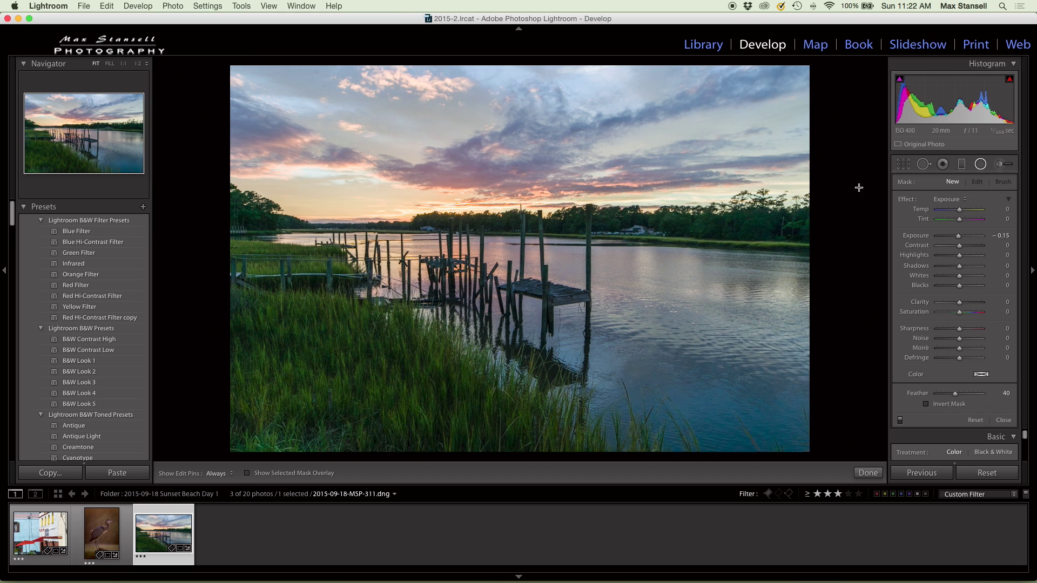
pyautogui.click(983, 166)
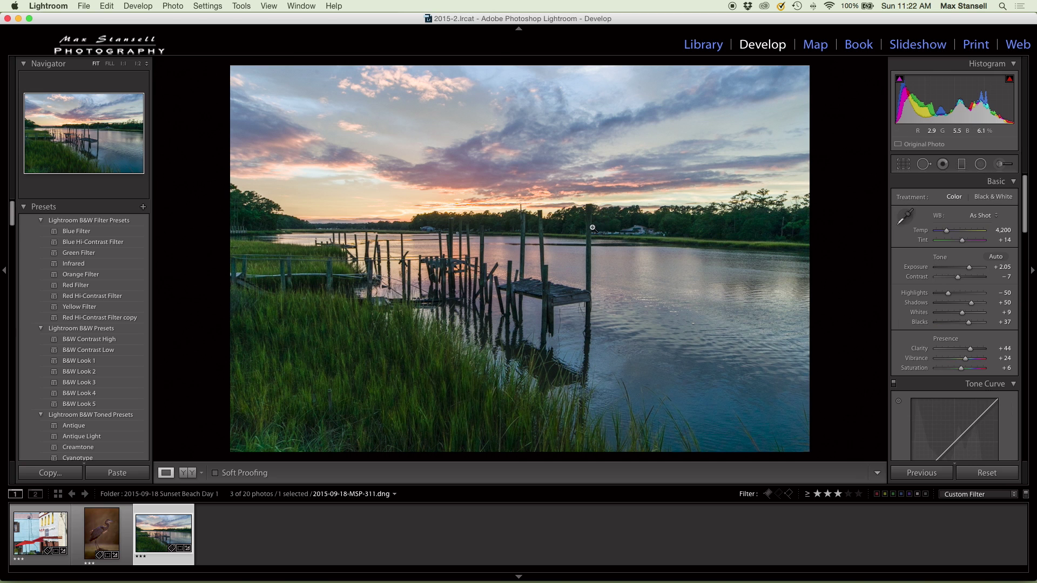
pyautogui.click(571, 226)
pyautogui.click(571, 227)
pyautogui.click(980, 164)
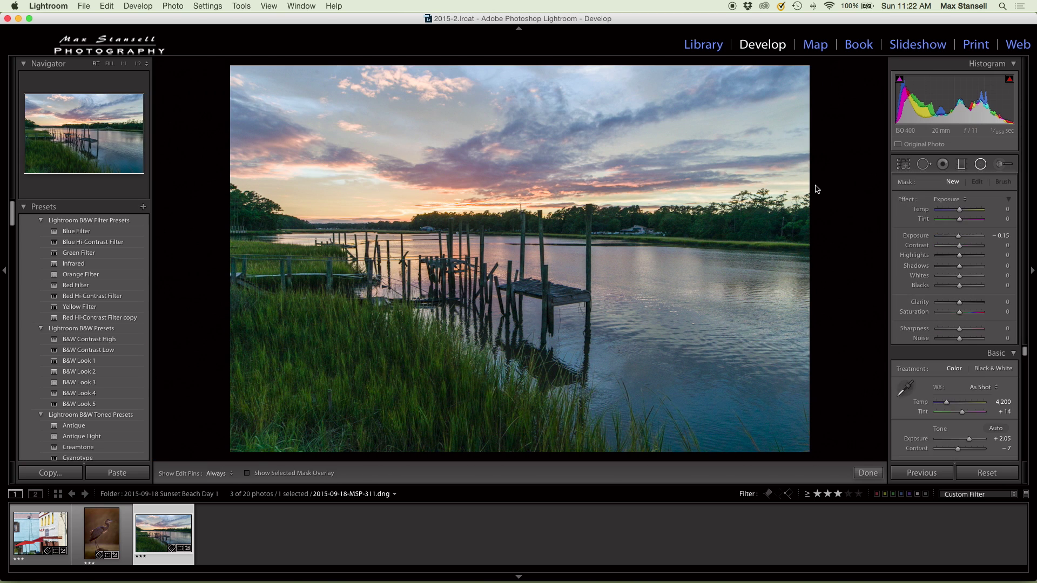
pyautogui.keyDown('super'); pyautogui.doubleClick(621, 206); pyautogui.keyUp('super')
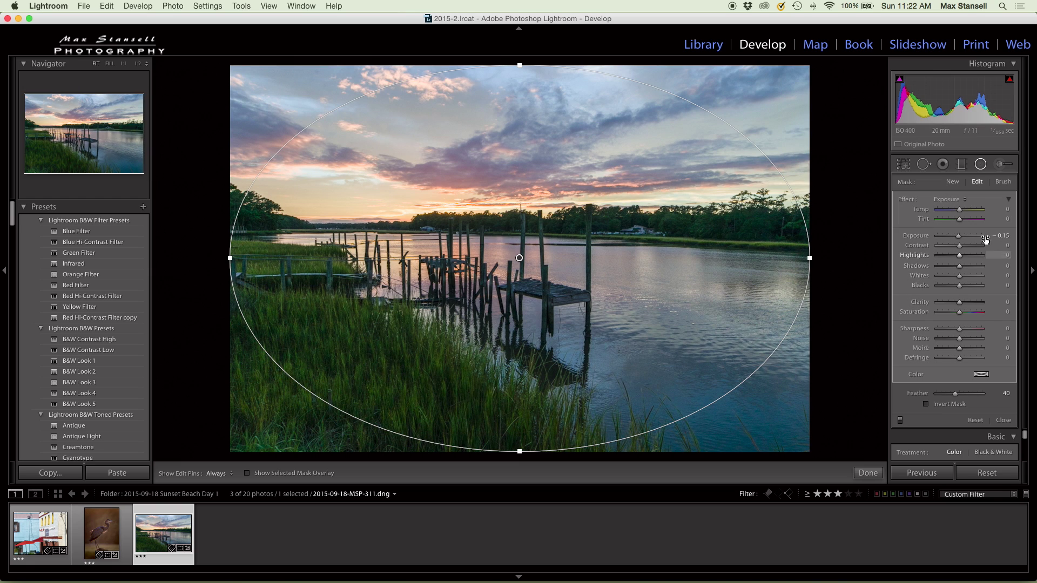
# Lower the radial filter's exposure to -1.58 and invert its mask
pyautogui.click(966, 203)
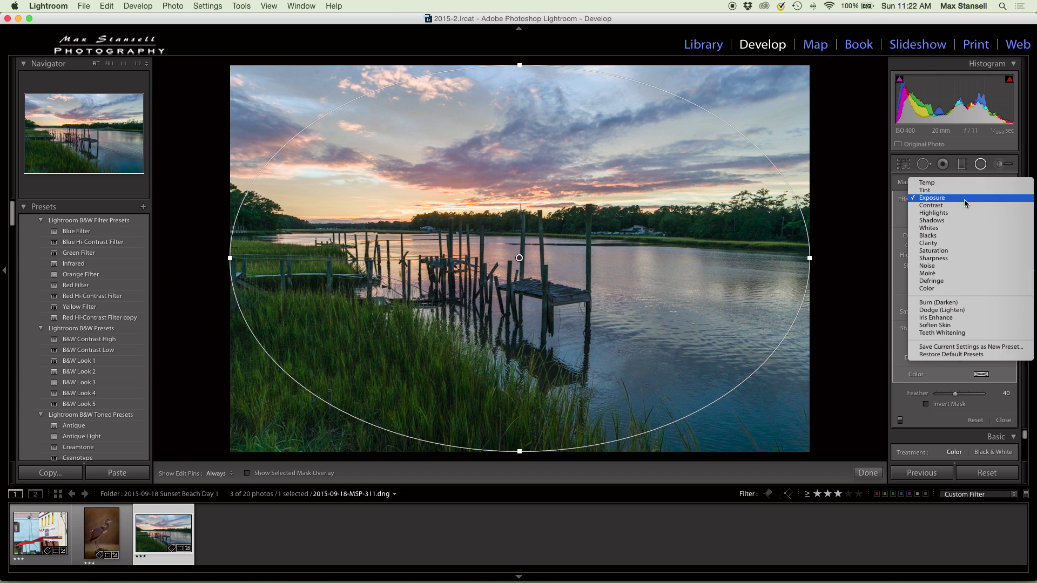
pyautogui.click(964, 198)
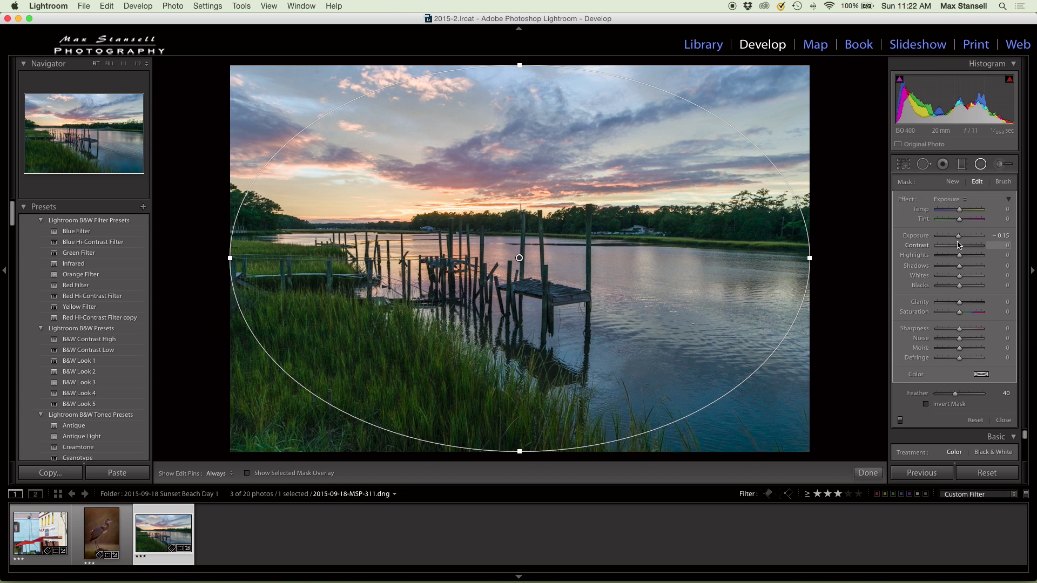
pyautogui.moveTo(960, 236); pyautogui.dragTo(953, 239)
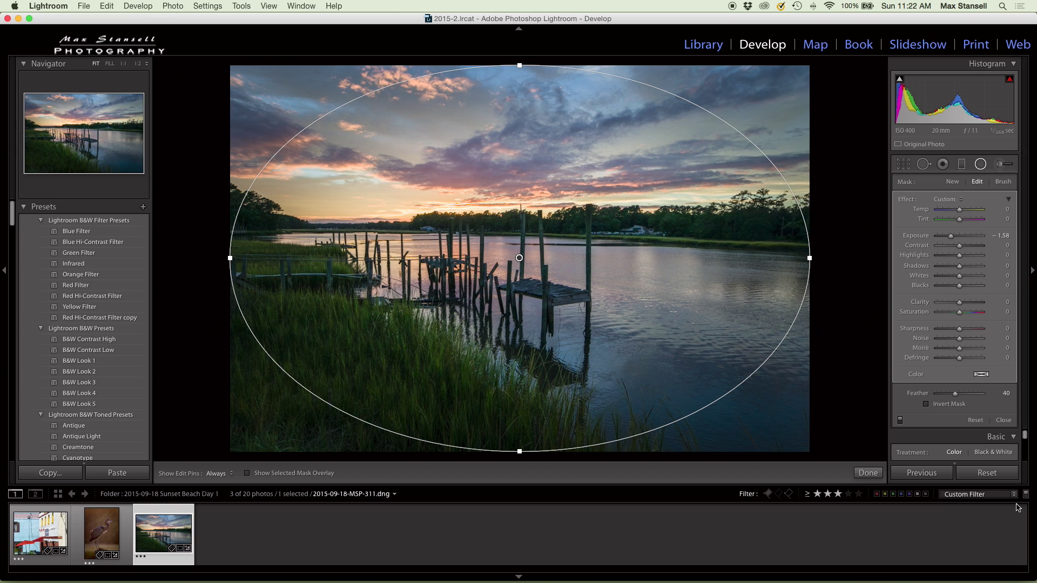
pyautogui.click(927, 405)
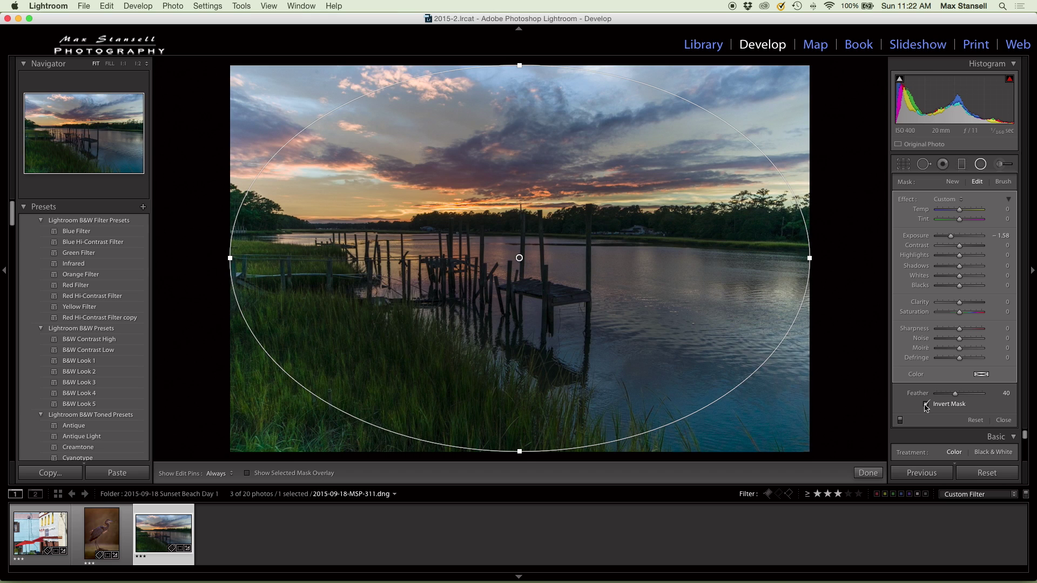
# Turn off the radial filter's mask inversion and close the filter
pyautogui.click(927, 405)
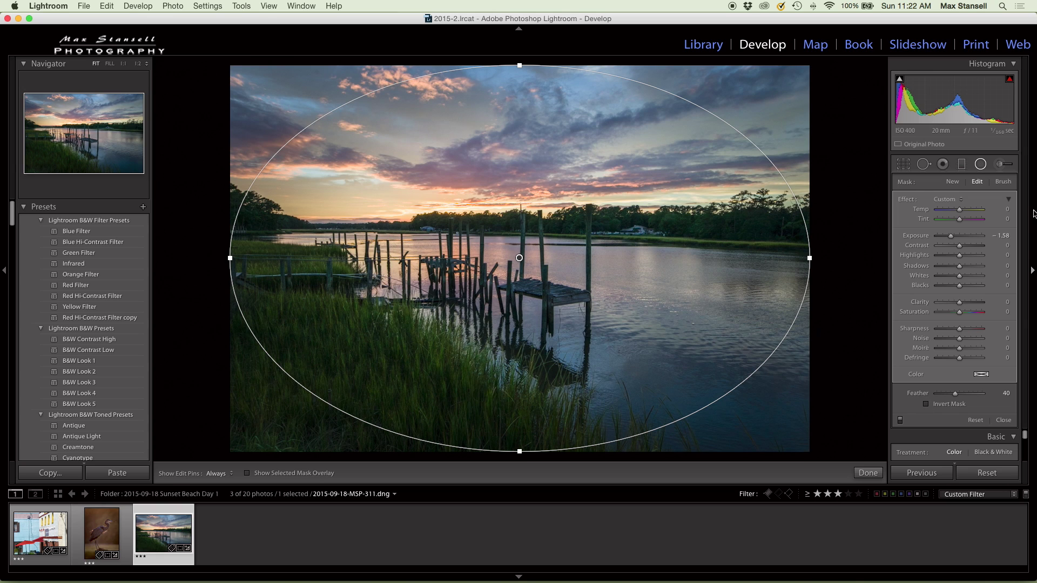
pyautogui.click(981, 167)
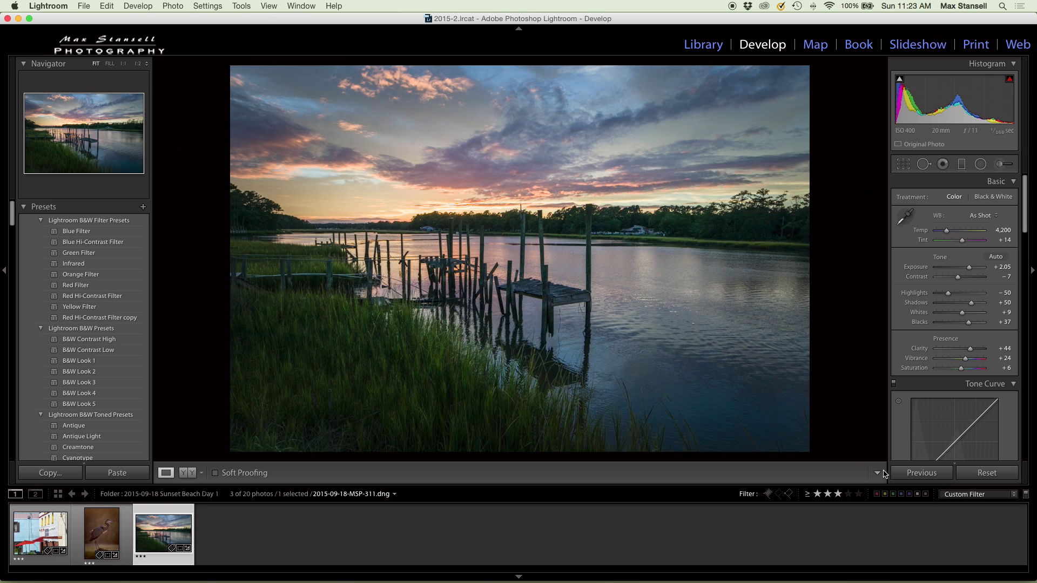
# Set the dock photo's luminance noise reduction to 33
pyautogui.scroll(-5, 936, 394)
pyautogui.scroll(-8, 936, 394)
pyautogui.scroll(-2, 936, 390)
pyautogui.scroll(1, 937, 394)
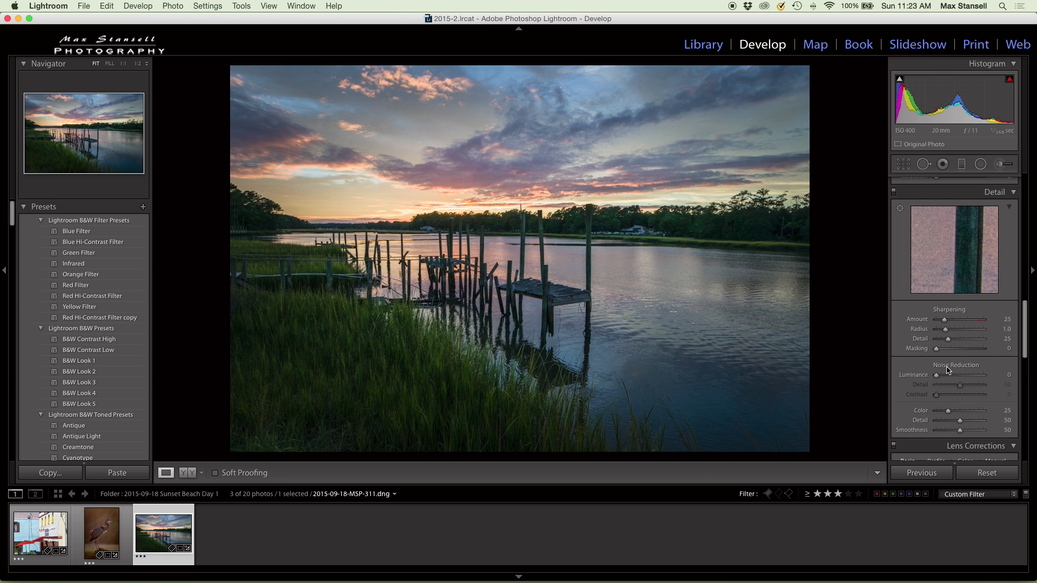
pyautogui.moveTo(936, 375); pyautogui.dragTo(951, 377)
# Set the sharpening amount to 43 and its masking to 37, previewing the mask in black and white
pyautogui.scroll(-1, 980, 324)
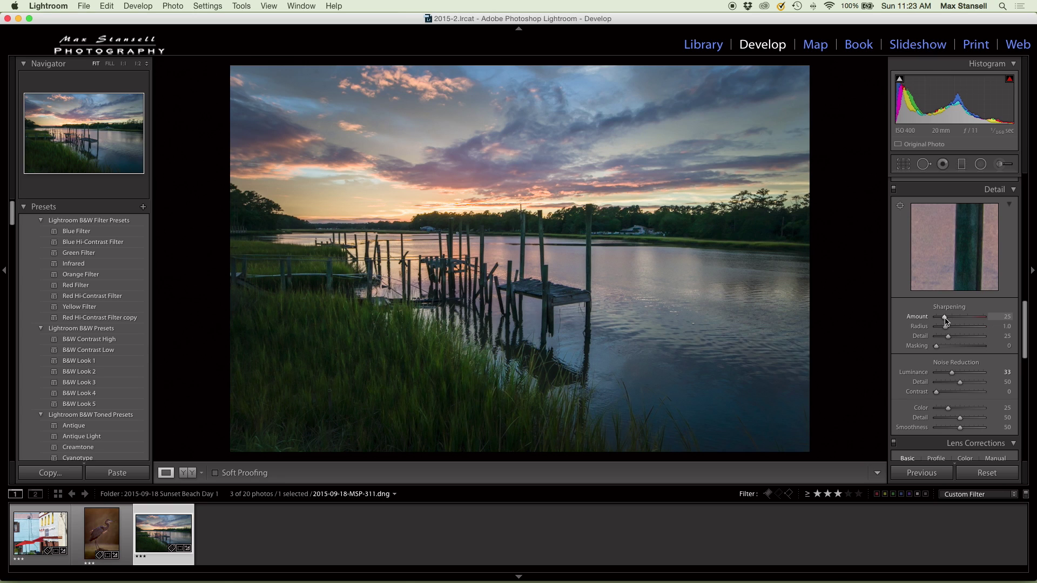
pyautogui.moveTo(945, 319); pyautogui.dragTo(949, 322)
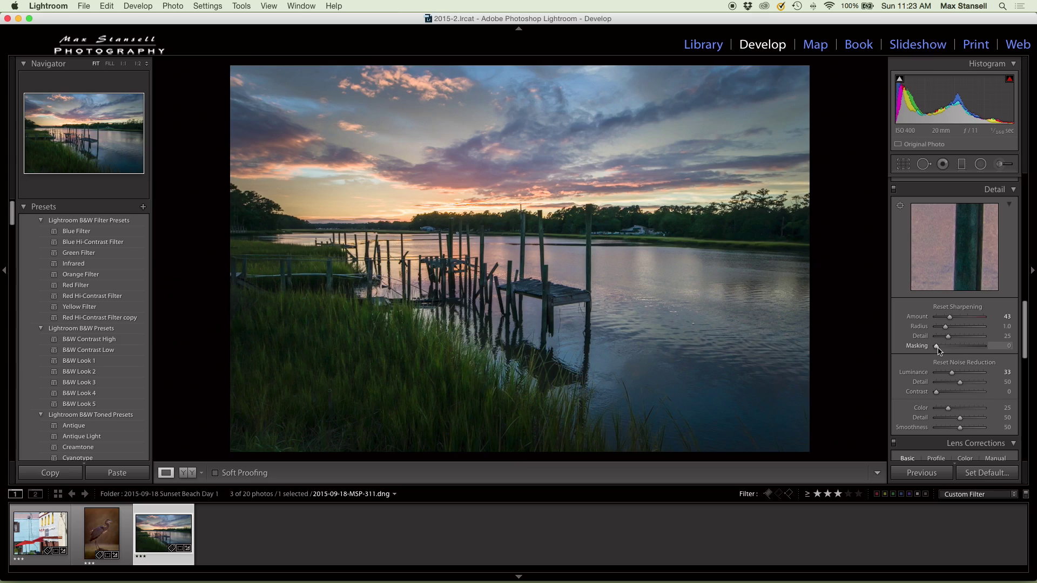
pyautogui.moveTo(939, 350)
pyautogui.mouseDown()
pyautogui.moveTo(975, 352)
pyautogui.moveTo(956, 353)
pyautogui.mouseUp()
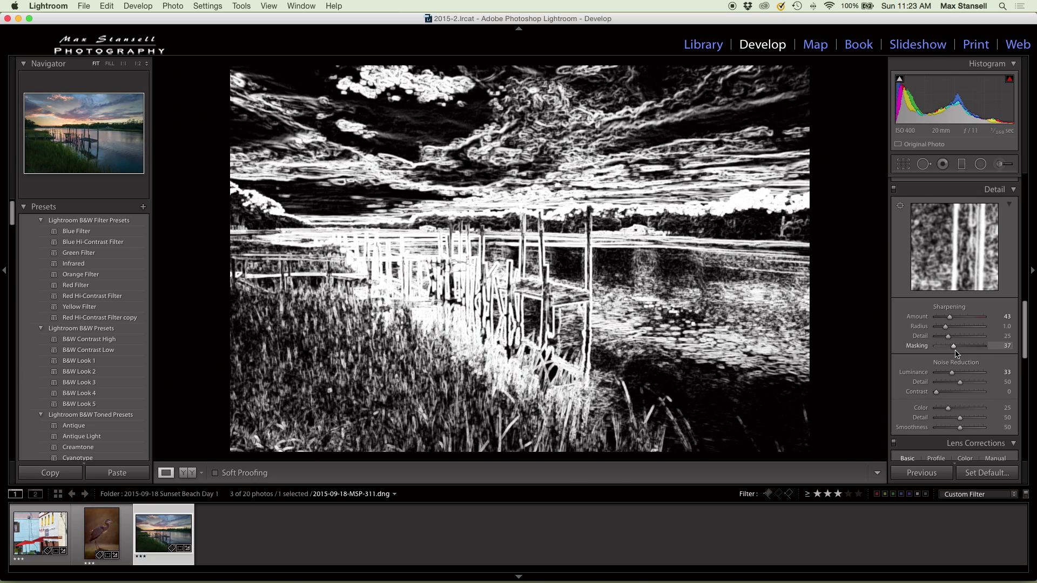
pyautogui.moveTo(956, 354); pyautogui.dragTo(956, 354)
pyautogui.press('alt')
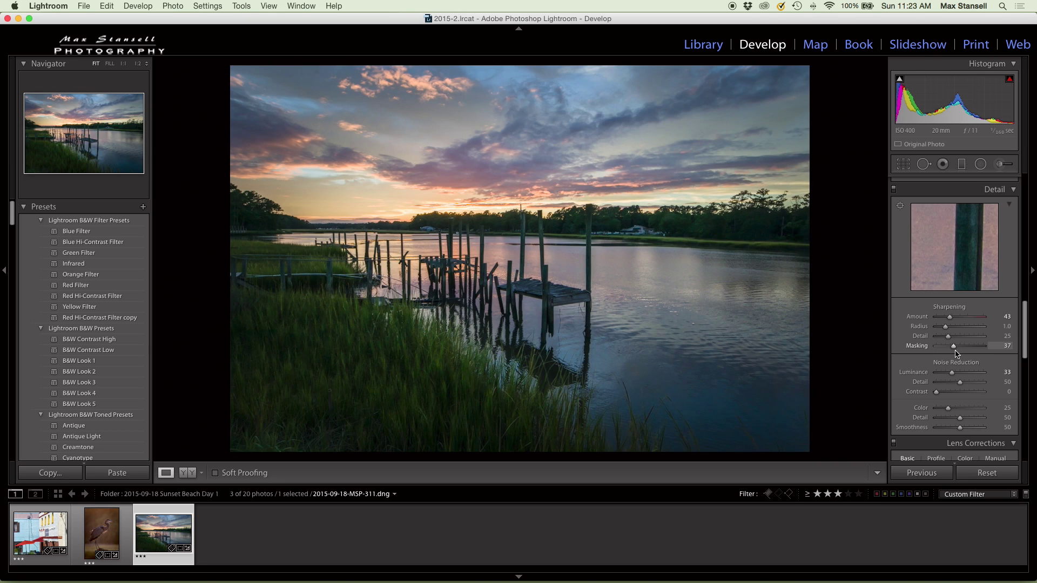
# Raise the dock photo's basic shadows to +94
pyautogui.scroll(6, 969, 350)
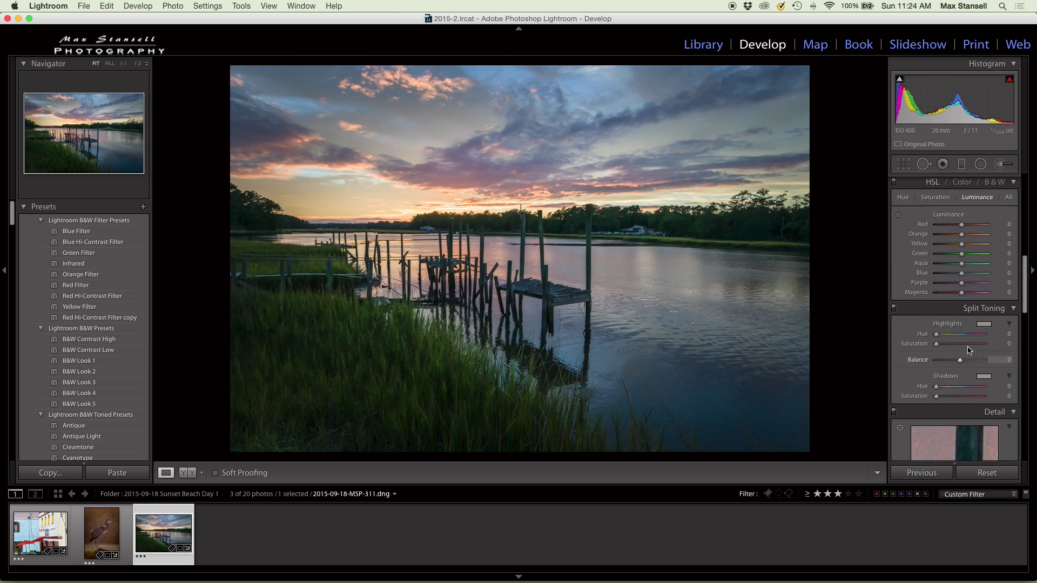
pyautogui.scroll(2, 969, 348)
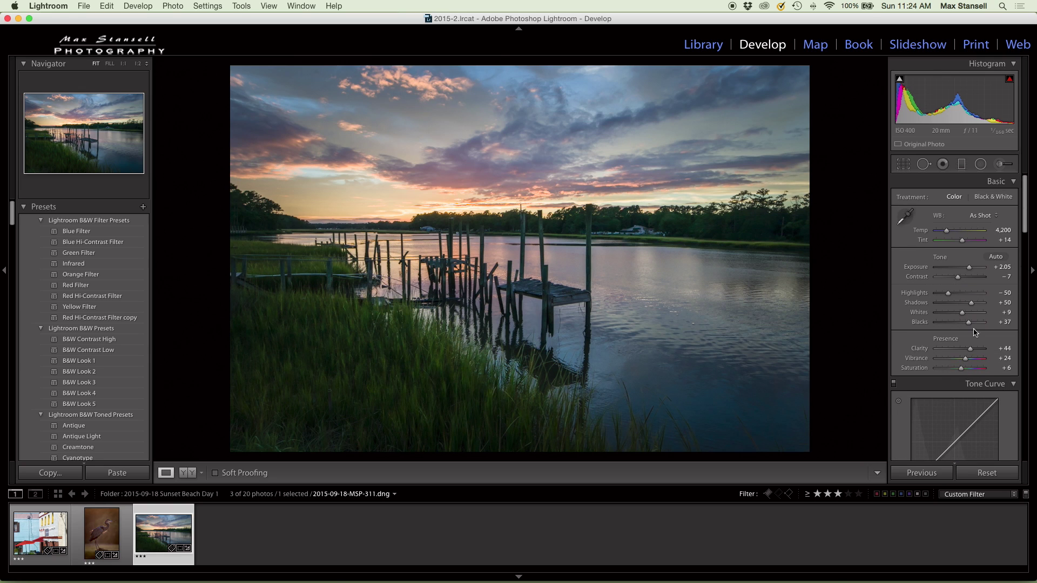
pyautogui.moveTo(973, 305); pyautogui.dragTo(986, 306)
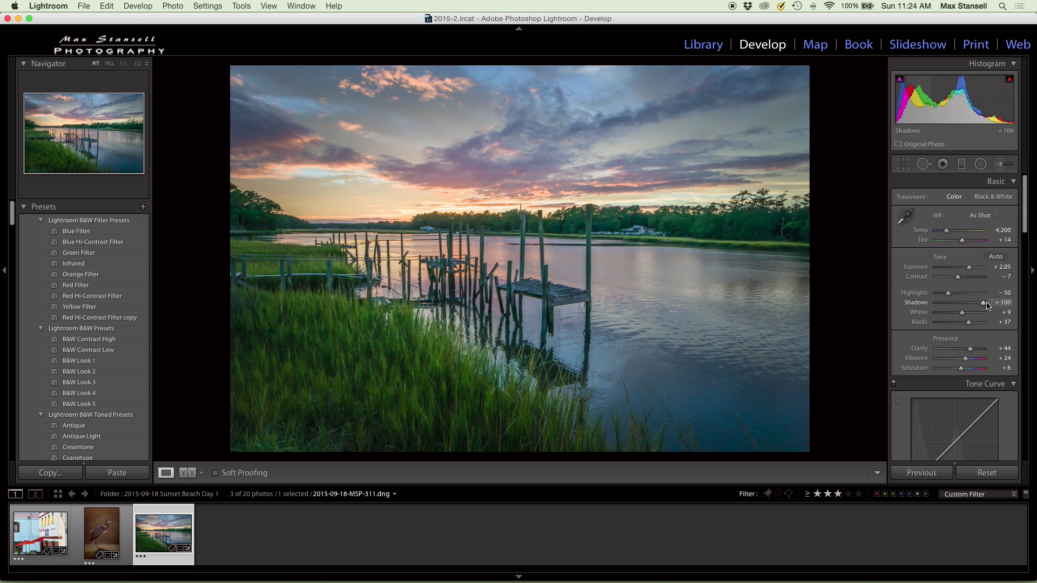
pyautogui.moveTo(990, 304); pyautogui.dragTo(983, 307)
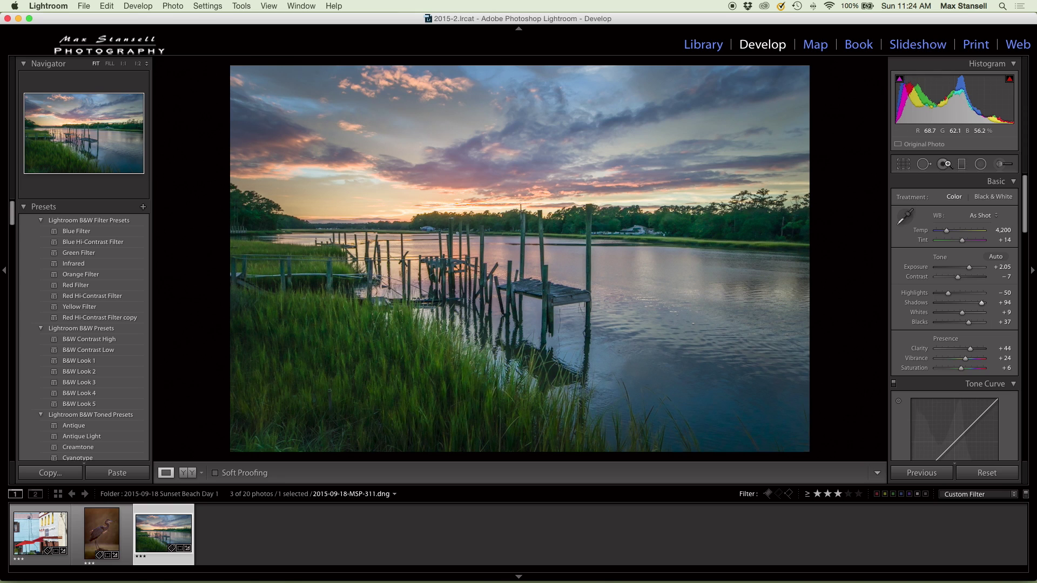
# Add a graduated filter from the photo's upper edge down into the grass, with its exposure at -0.43
pyautogui.click(963, 164)
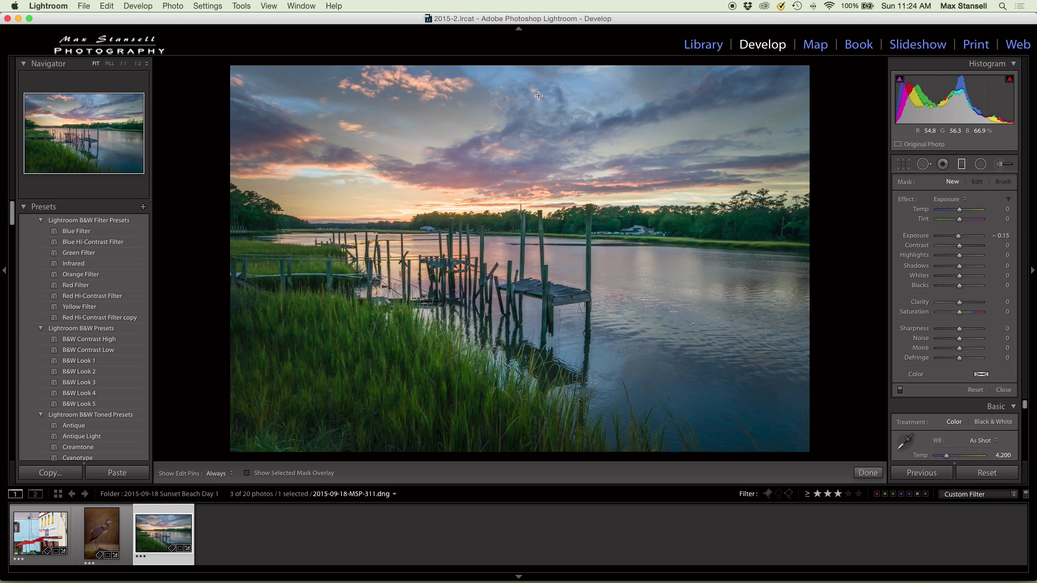
pyautogui.moveTo(510, 65); pyautogui.dragTo(502, 405)
pyautogui.doubleClick(959, 238)
pyautogui.moveTo(960, 241)
pyautogui.mouseDown()
pyautogui.moveTo(949, 242)
pyautogui.moveTo(959, 241)
pyautogui.mouseUp()
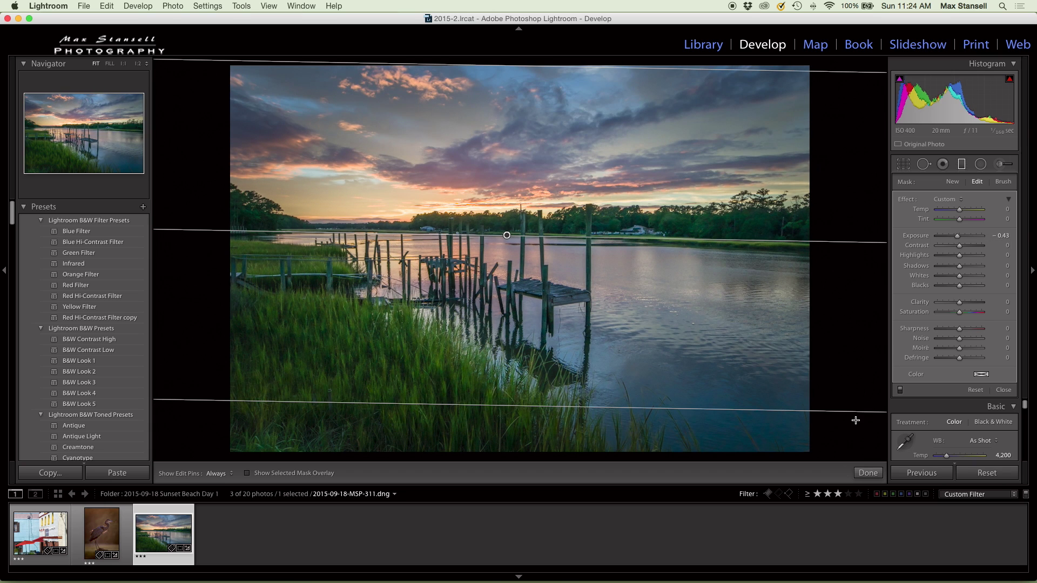
pyautogui.click(868, 473)
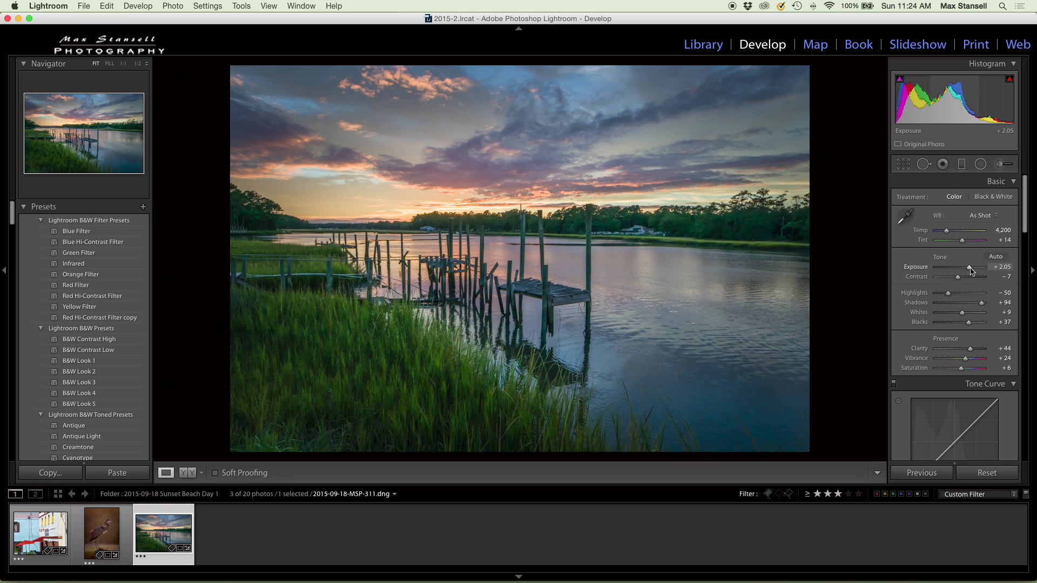
# Raise the dock photo's overall exposure to +2.30 and compare it side by side with the original
pyautogui.moveTo(970, 270); pyautogui.dragTo(972, 270)
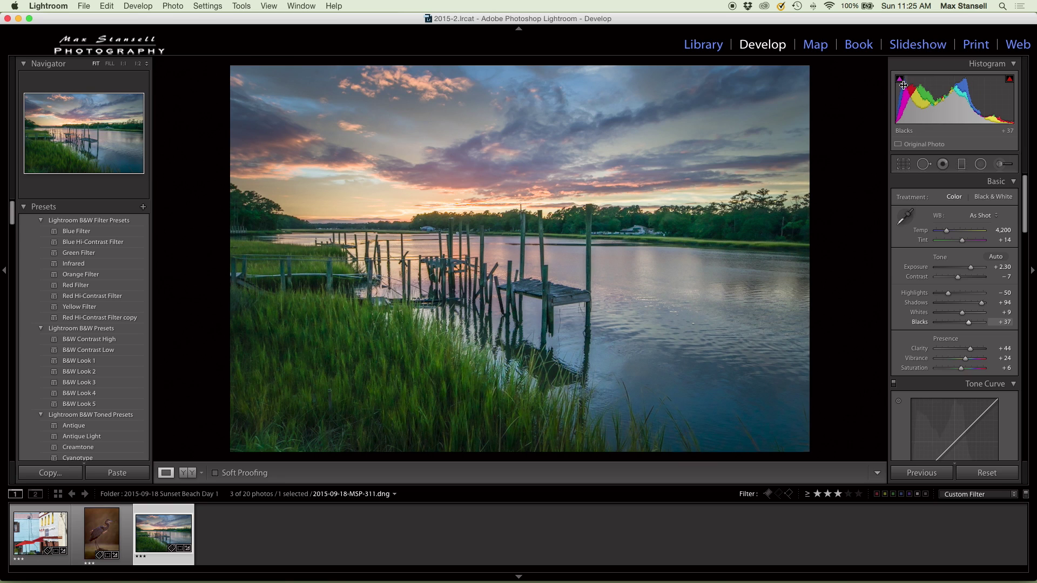
pyautogui.moveTo(1010, 81)
pyautogui.press('y')
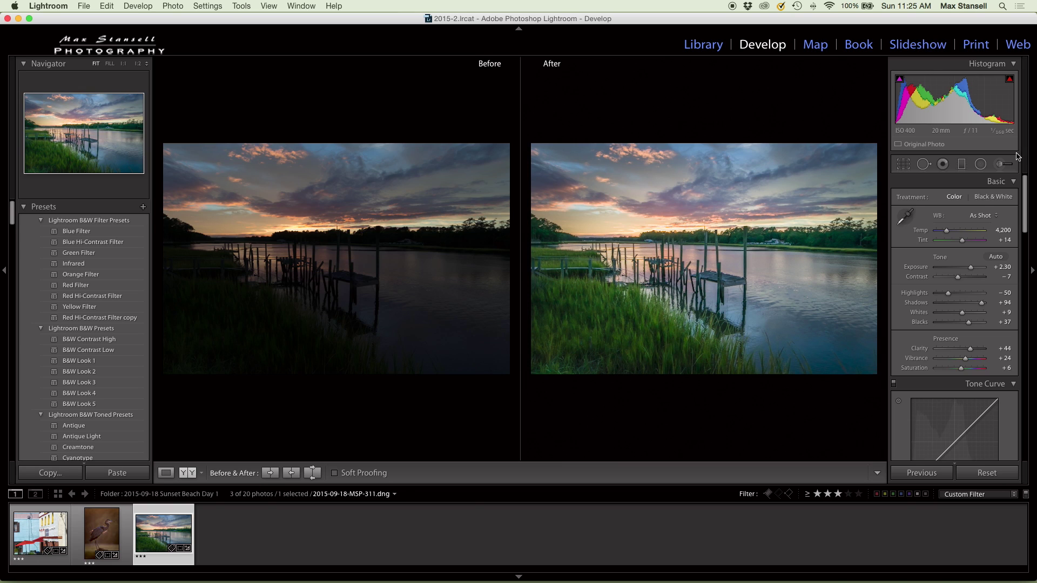
# Switch to the heron photo, return to the single-photo view and reset all its develop settings
pyautogui.click(98, 537)
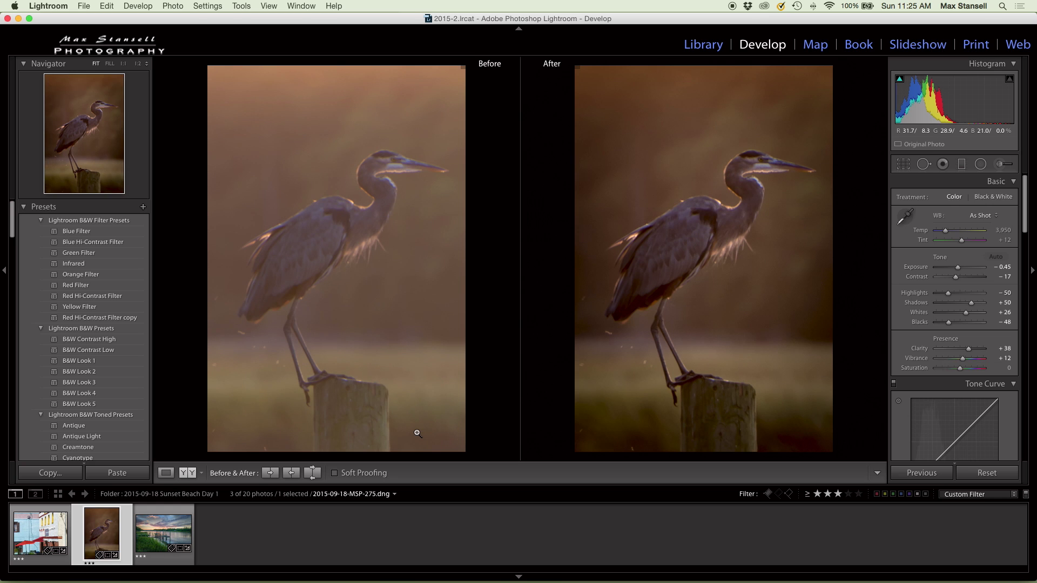
pyautogui.click(668, 281)
pyautogui.click(668, 282)
pyautogui.press('y')
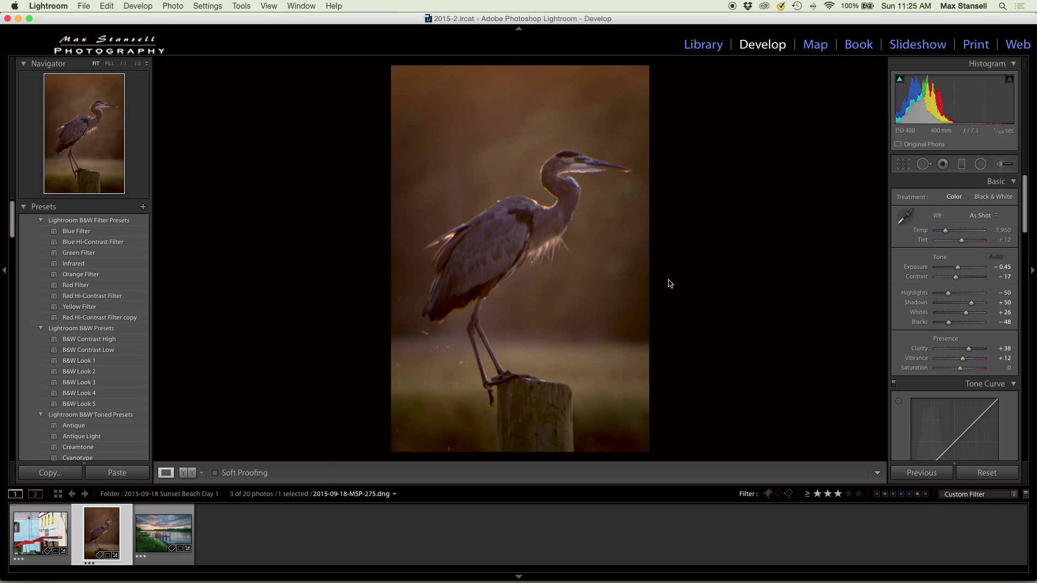
pyautogui.click(987, 474)
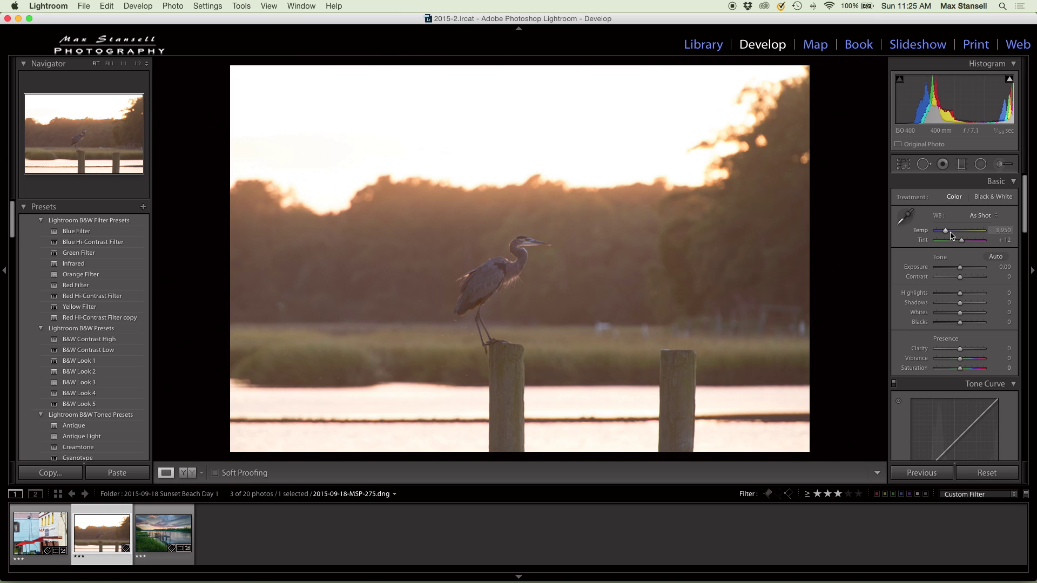
# Enable lens profile corrections and chromatic aberration removal for the heron photo
pyautogui.scroll(-15, 952, 243)
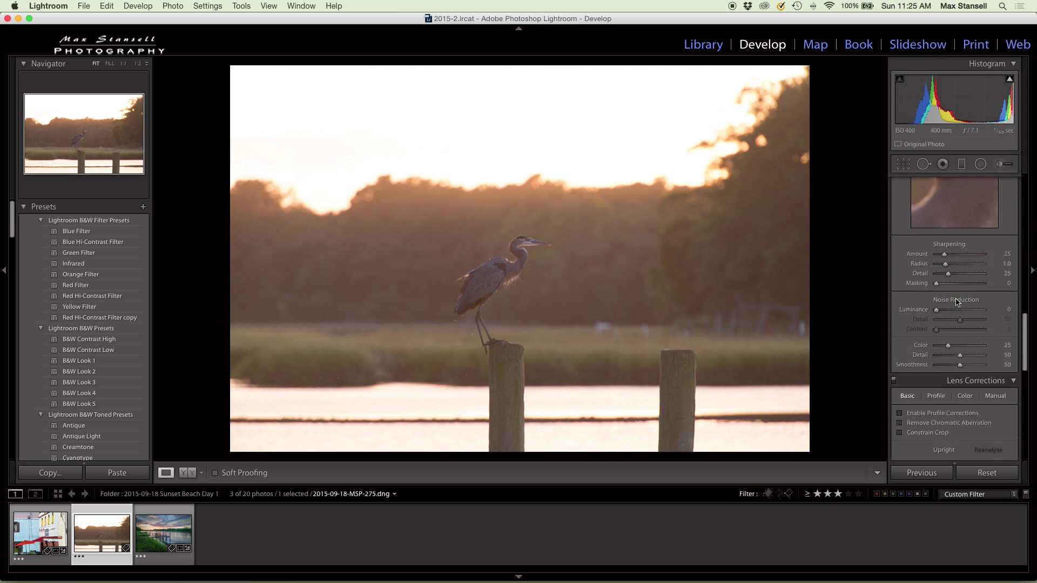
pyautogui.click(899, 228)
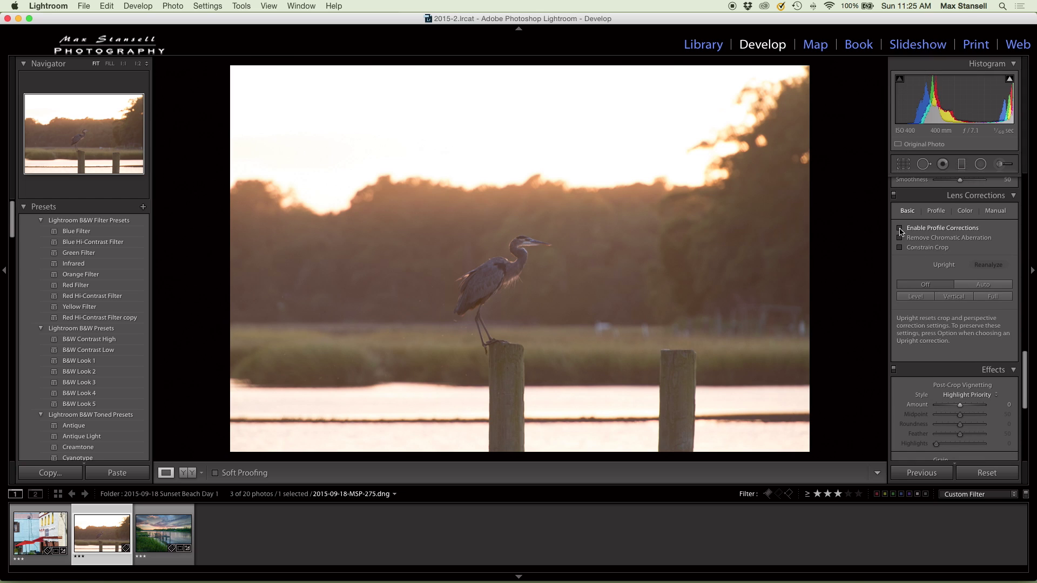
pyautogui.click(900, 238)
pyautogui.click(900, 228)
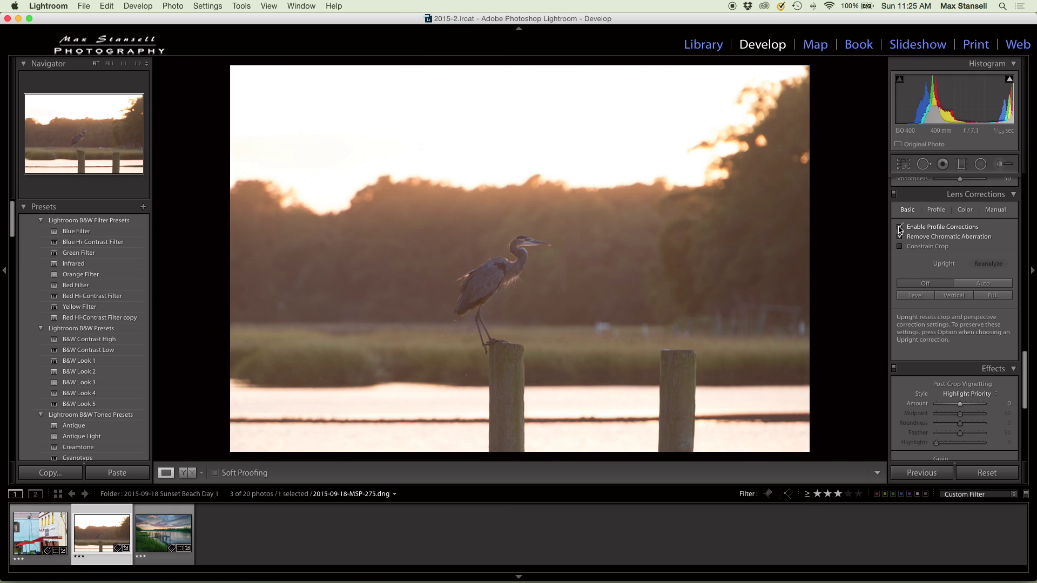
# Set the heron photo's camera calibration profile to D800 Sunny
pyautogui.scroll(5, 963, 290)
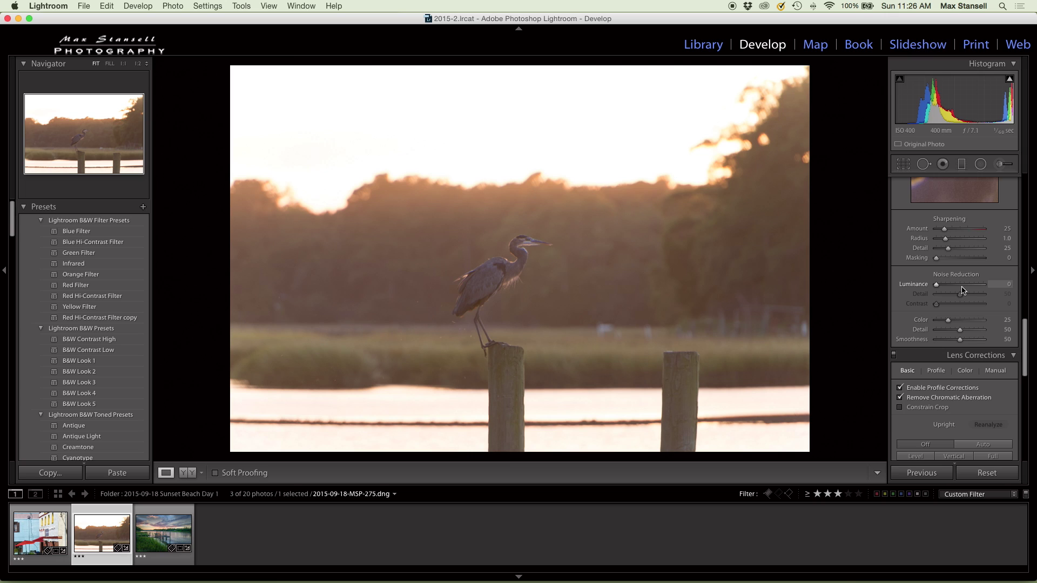
pyautogui.scroll(-15, 963, 290)
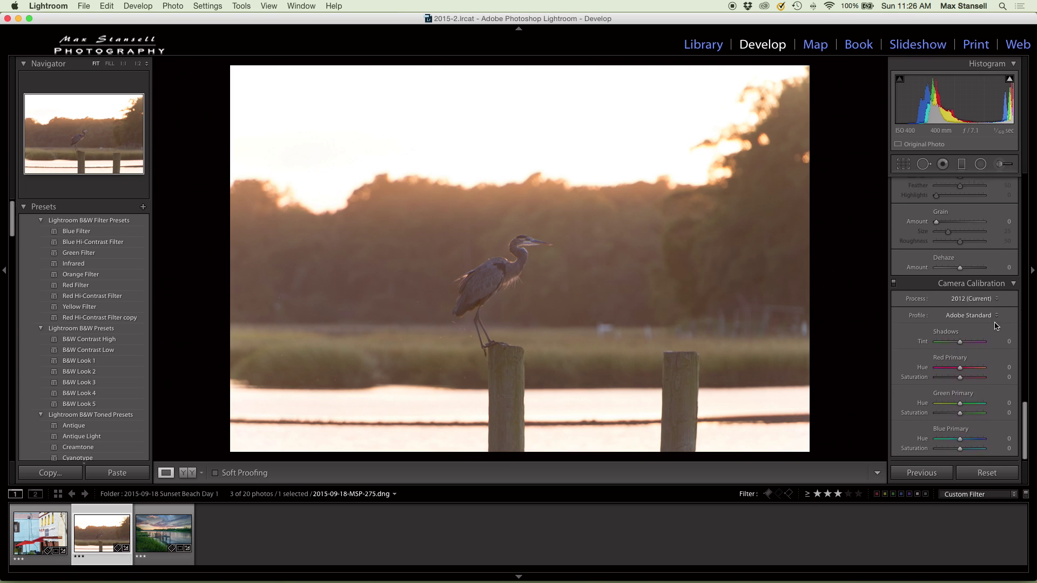
pyautogui.click(997, 315)
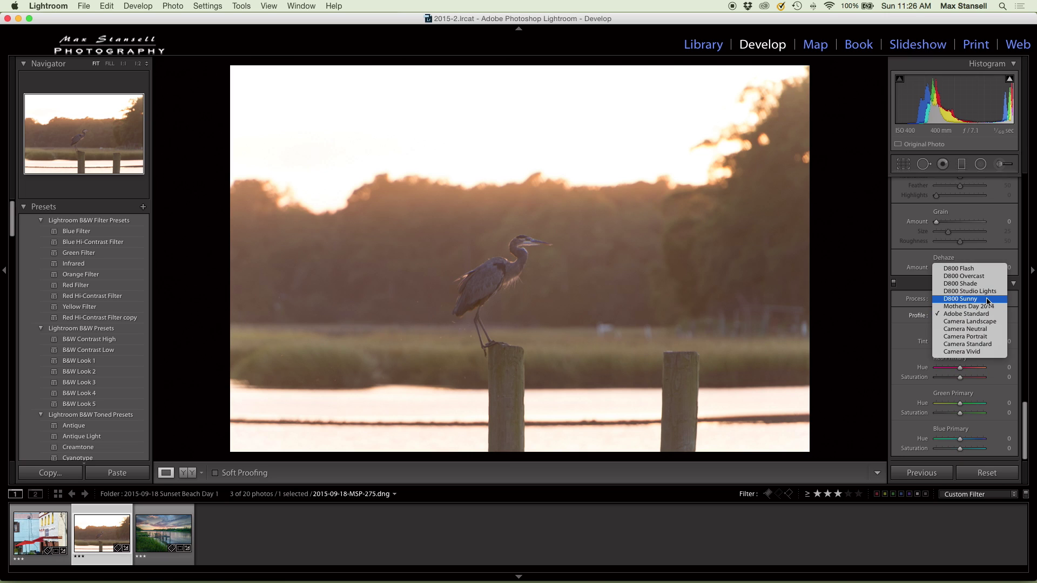
pyautogui.click(987, 300)
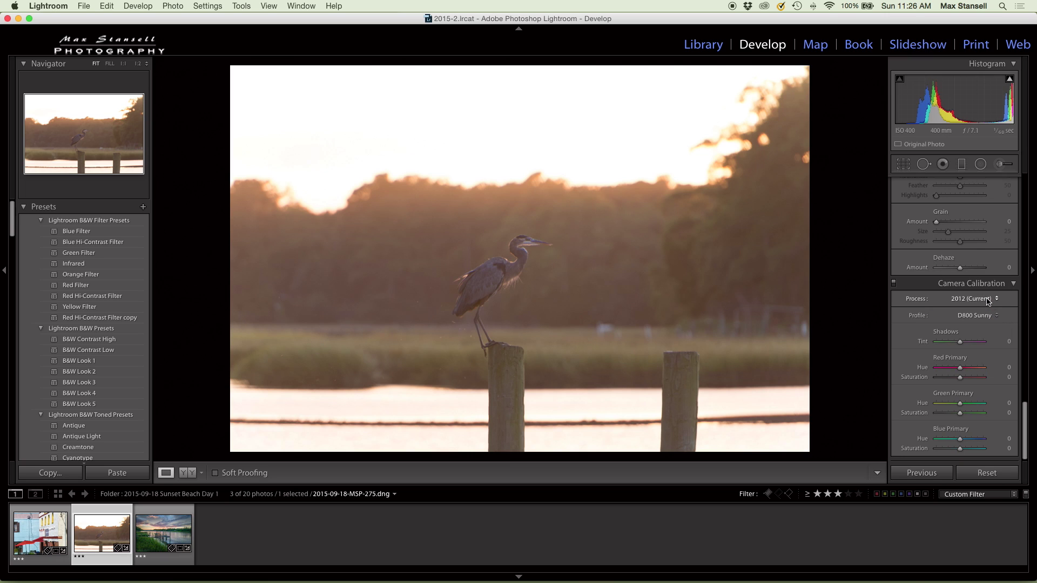
# Set the white balance to Daylight and lower the temperature to 4,529
pyautogui.scroll(20, 988, 301)
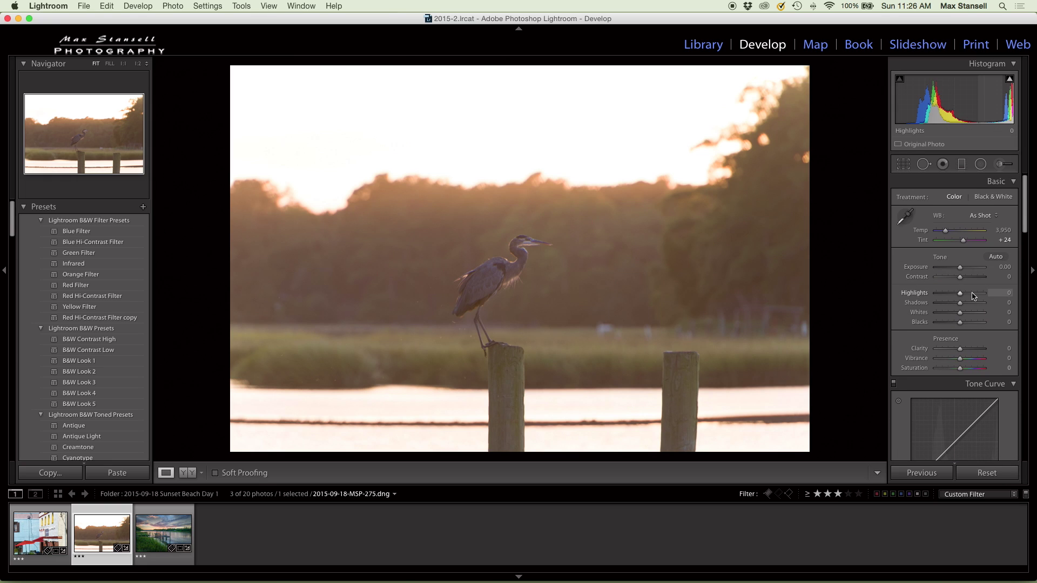
pyautogui.click(995, 217)
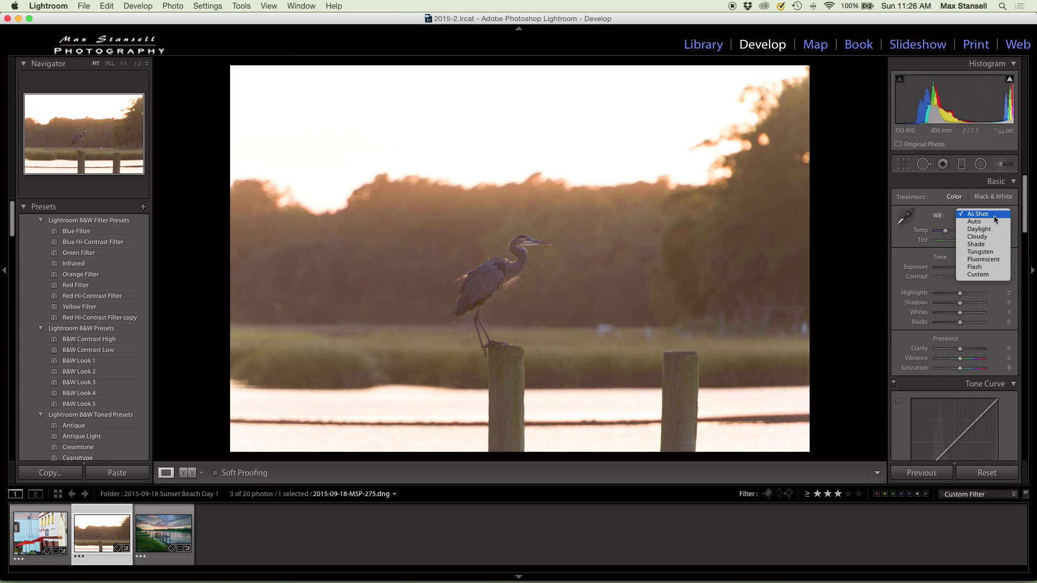
pyautogui.click(991, 228)
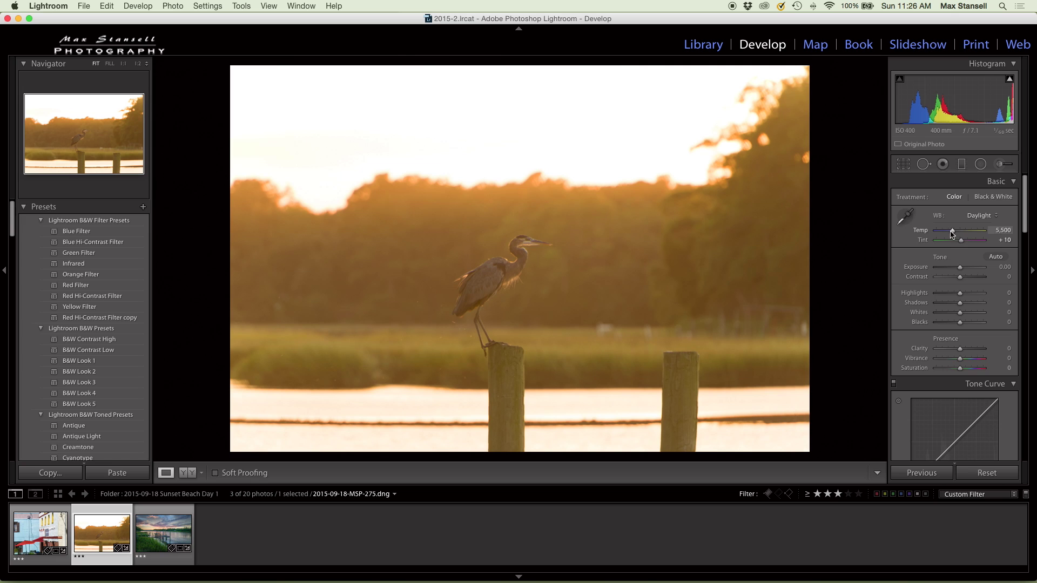
pyautogui.moveTo(951, 234); pyautogui.dragTo(949, 234)
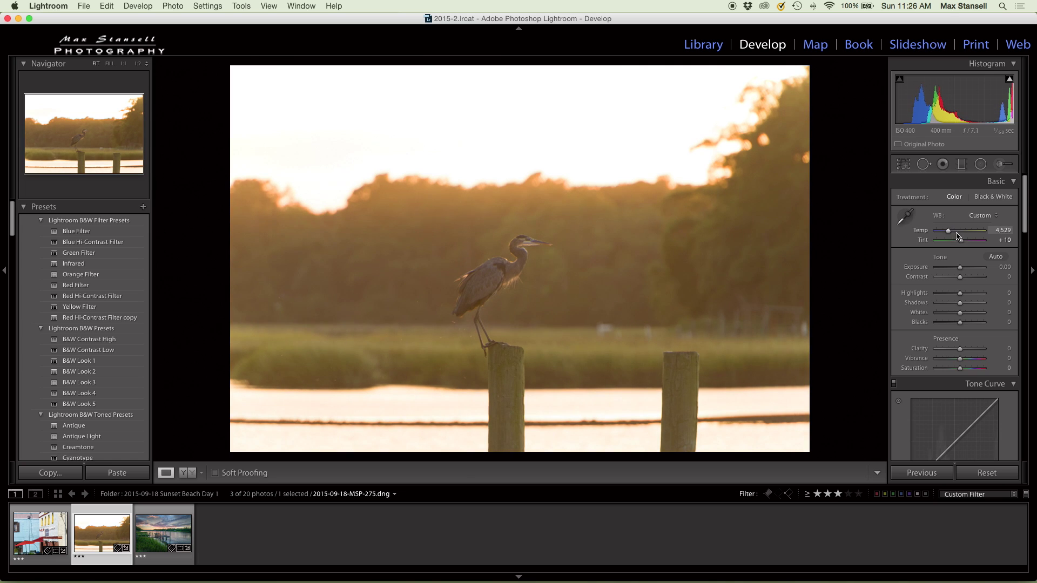
# Crop the heron photo to a portrait frame with its original aspect ratio around the heron and its post
pyautogui.click(909, 169)
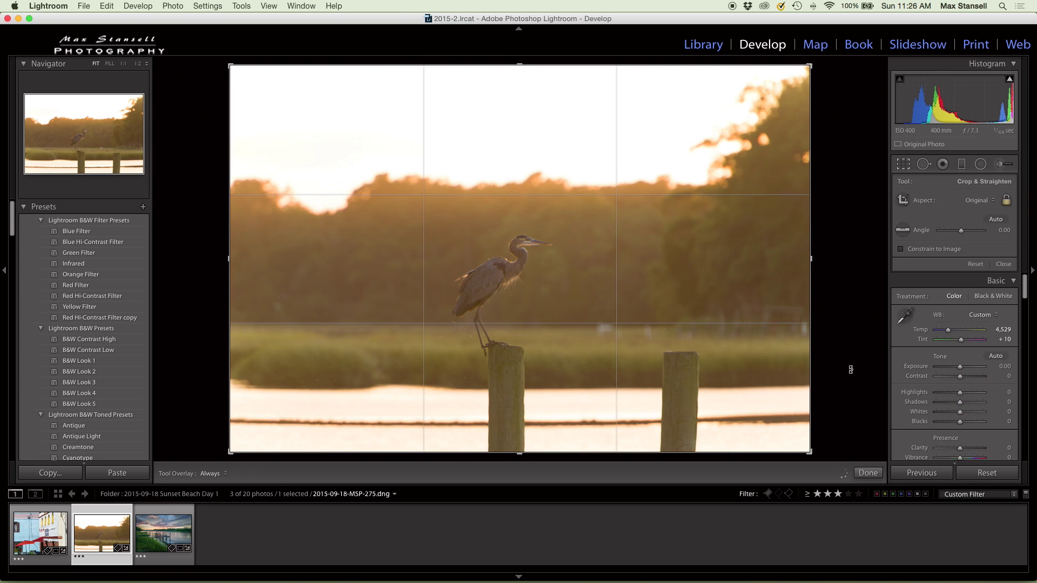
pyautogui.moveTo(519, 66); pyautogui.dragTo(517, 128)
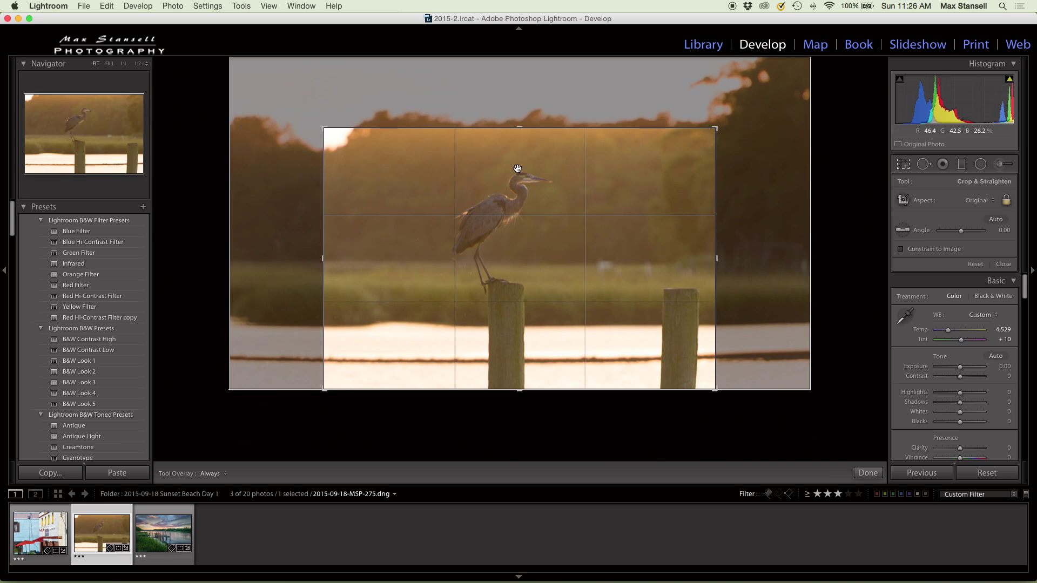
pyautogui.moveTo(522, 390); pyautogui.dragTo(521, 365)
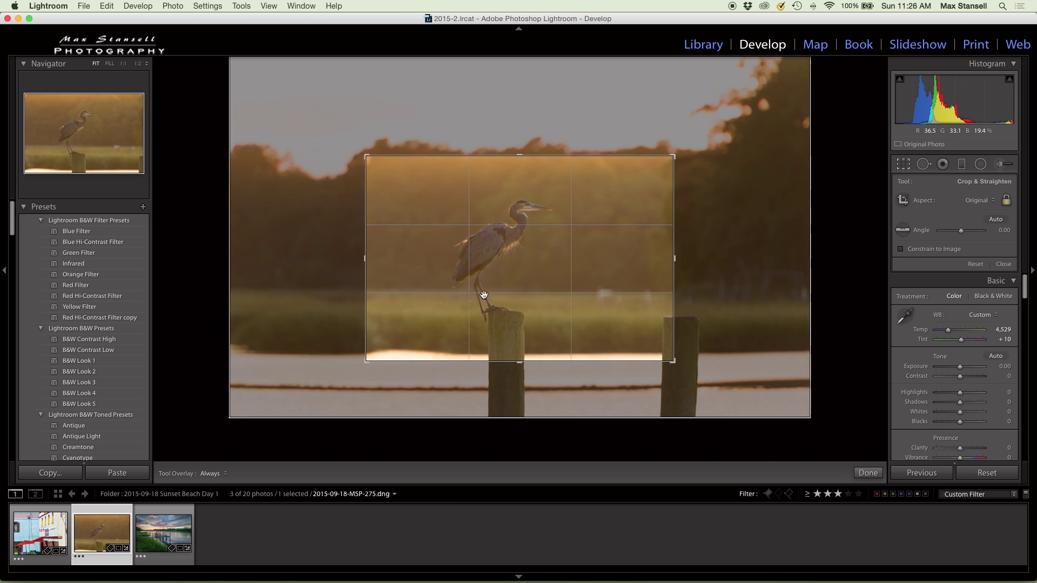
pyautogui.press('x')
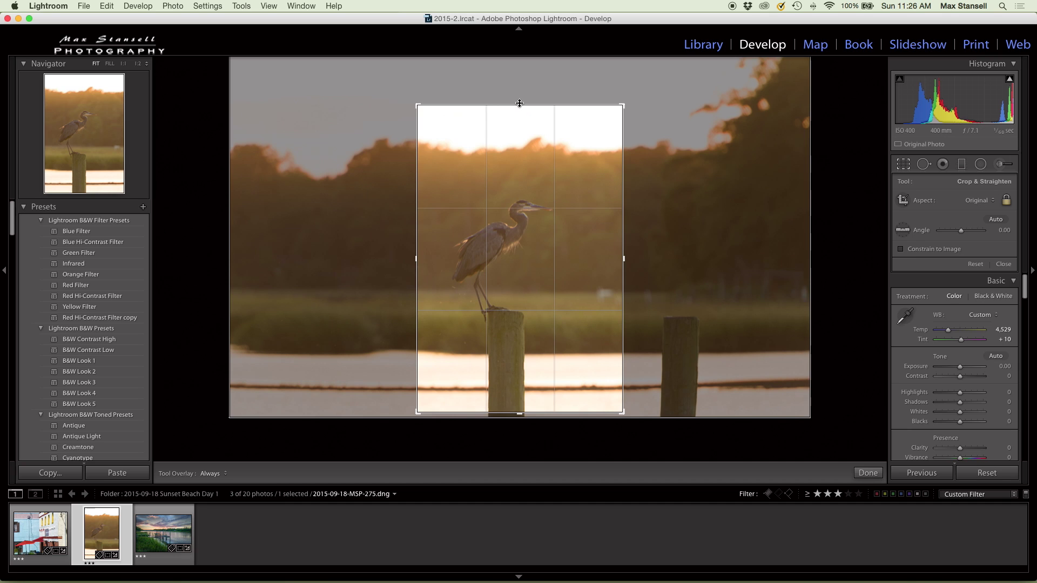
pyautogui.moveTo(520, 103); pyautogui.dragTo(517, 132)
pyautogui.moveTo(511, 223)
pyautogui.mouseDown()
pyautogui.moveTo(529, 223)
pyautogui.moveTo(524, 231)
pyautogui.mouseUp()
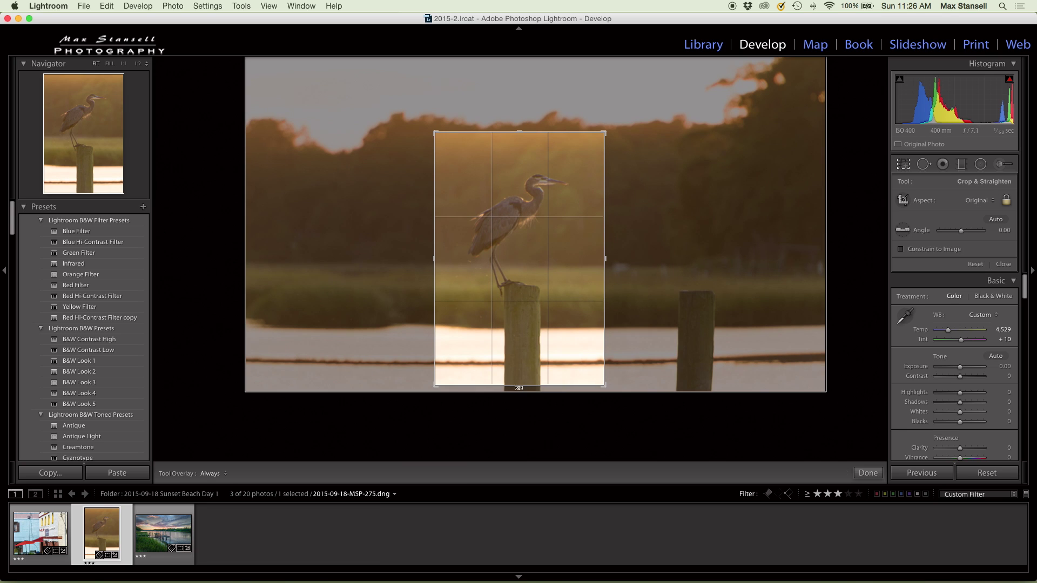
pyautogui.moveTo(518, 389); pyautogui.dragTo(520, 378)
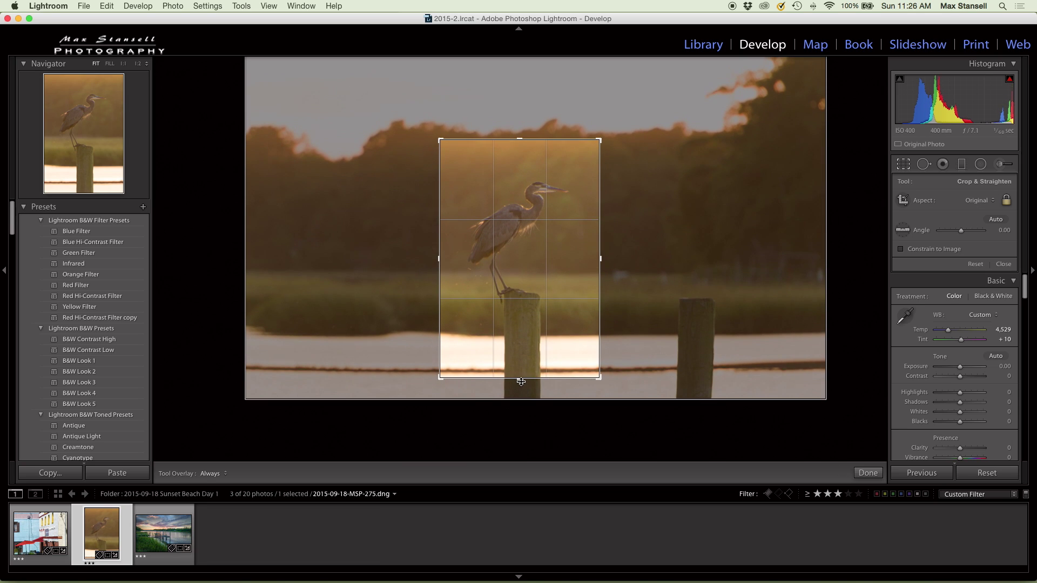
pyautogui.click(876, 477)
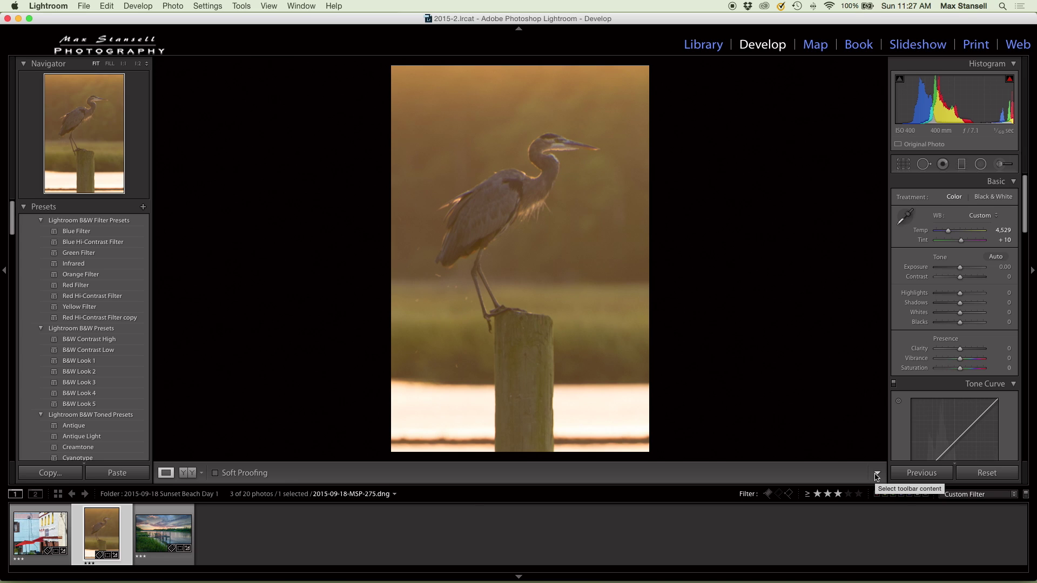
# Tighten the portrait crop around the heron and shift the frame to exclude the bright water along the lower edge
pyautogui.click(903, 164)
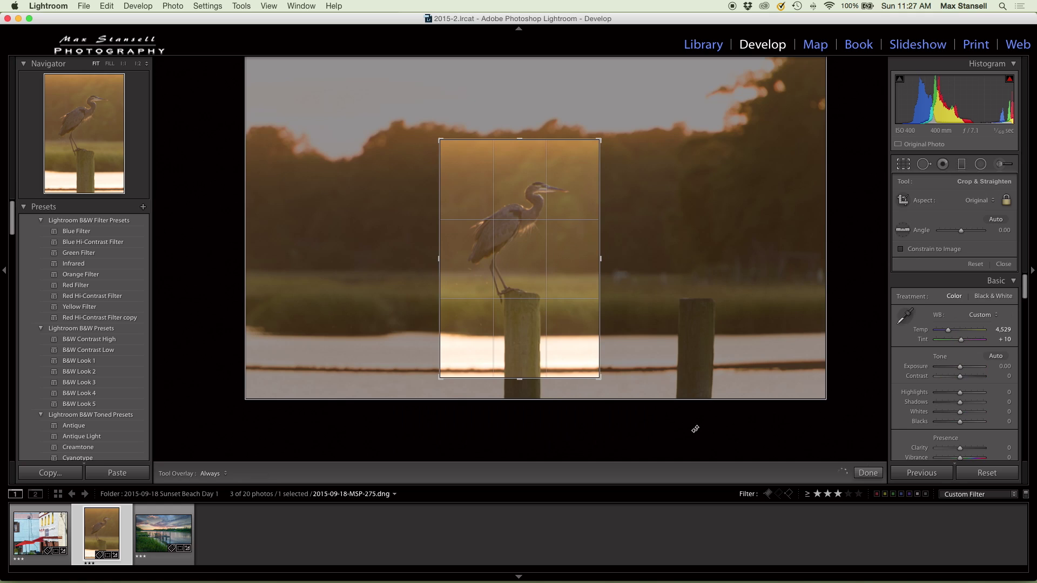
pyautogui.moveTo(520, 378); pyautogui.dragTo(518, 360)
pyautogui.moveTo(506, 300); pyautogui.dragTo(510, 303)
pyautogui.click(868, 473)
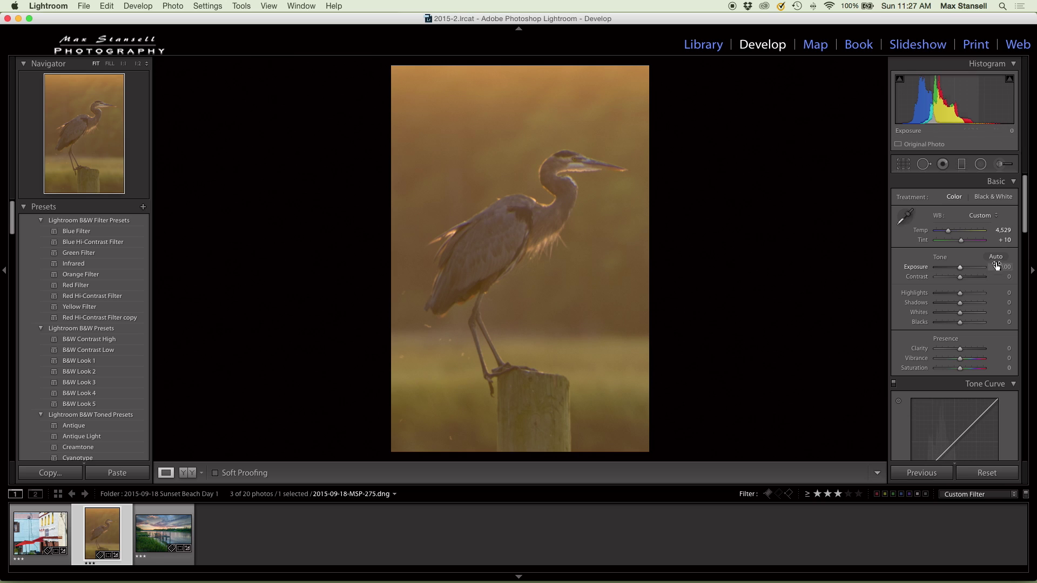
# Apply automatic tone and set clarity to +57, vibrance to +20, temperature to 4,299, saturation to +7 and blacks to −40
pyautogui.click(996, 257)
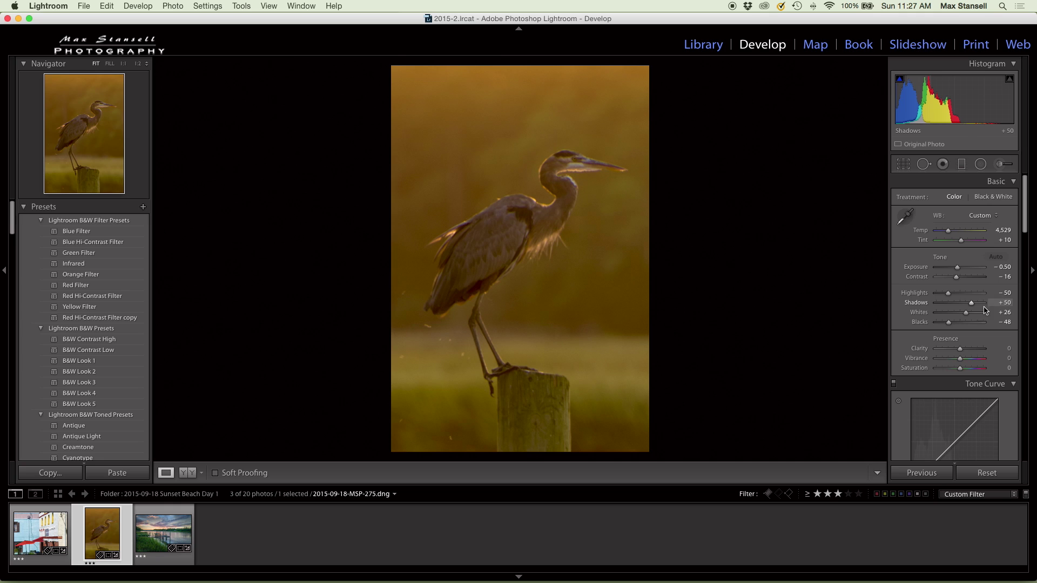
pyautogui.moveTo(960, 349)
pyautogui.mouseDown()
pyautogui.moveTo(974, 351)
pyautogui.moveTo(966, 361)
pyautogui.mouseUp()
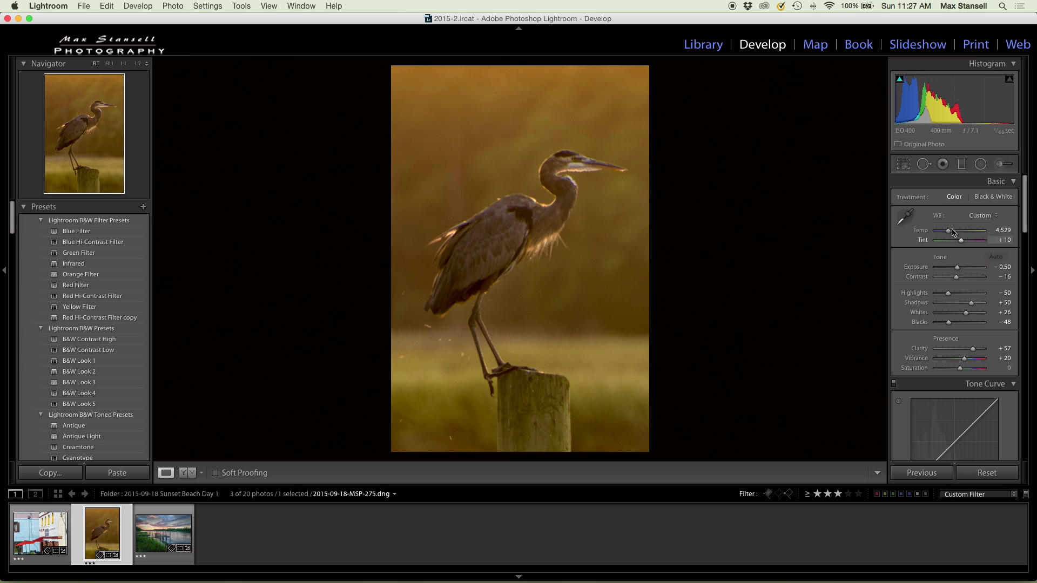
pyautogui.moveTo(948, 233); pyautogui.dragTo(946, 233)
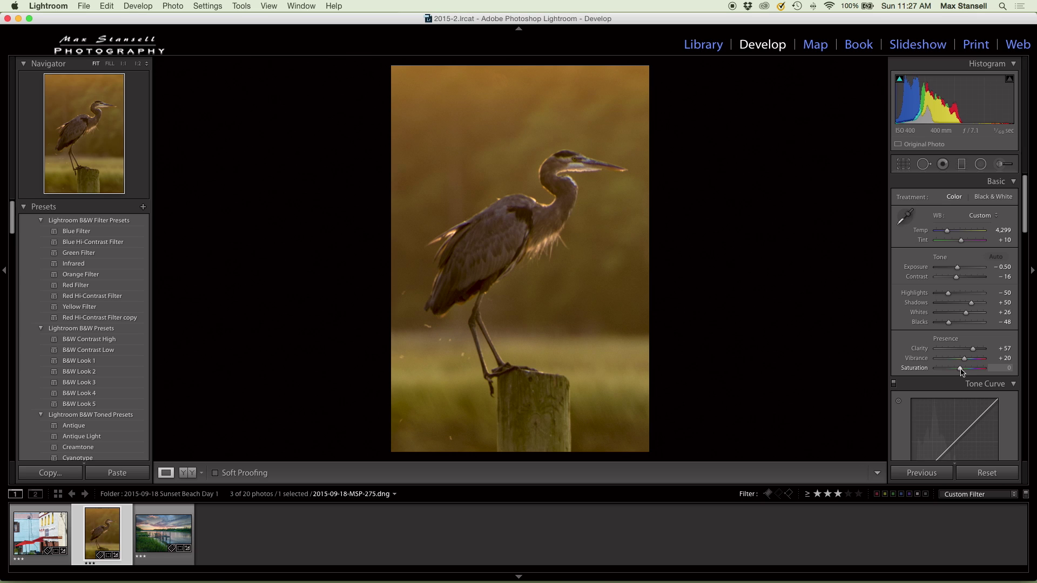
pyautogui.moveTo(962, 372); pyautogui.dragTo(963, 372)
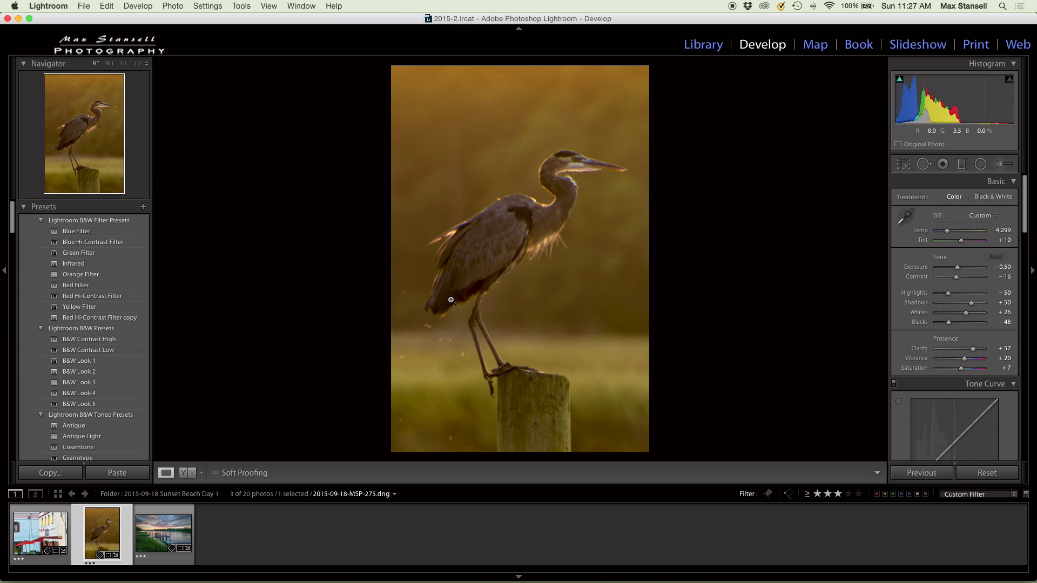
pyautogui.moveTo(949, 325); pyautogui.dragTo(951, 324)
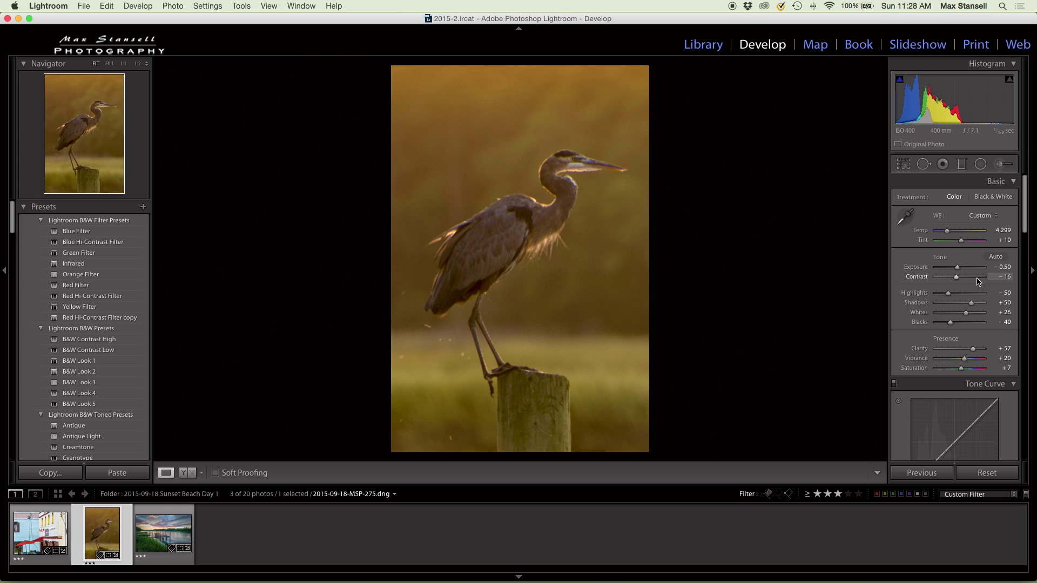
# Set luminance noise reduction to 29 and sharpening to amount 94, detail 29 and masking 24
pyautogui.scroll(-10, 979, 282)
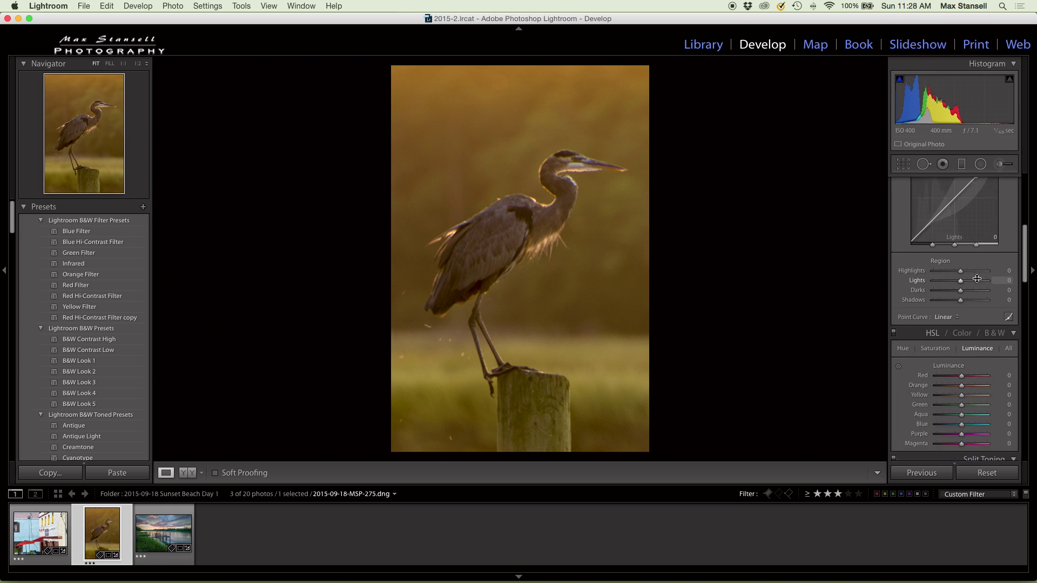
pyautogui.scroll(-5, 979, 282)
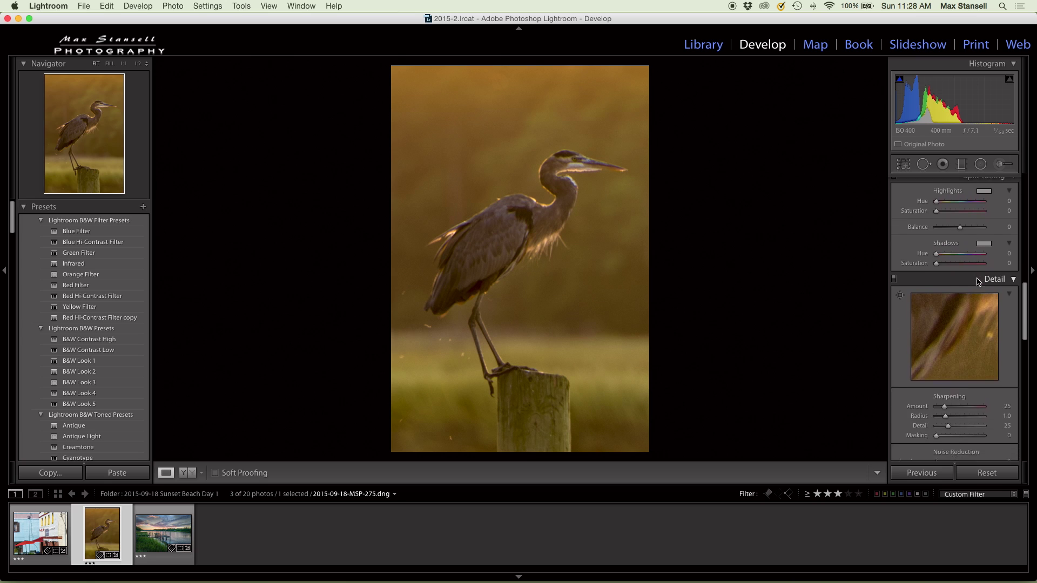
pyautogui.scroll(-1, 977, 279)
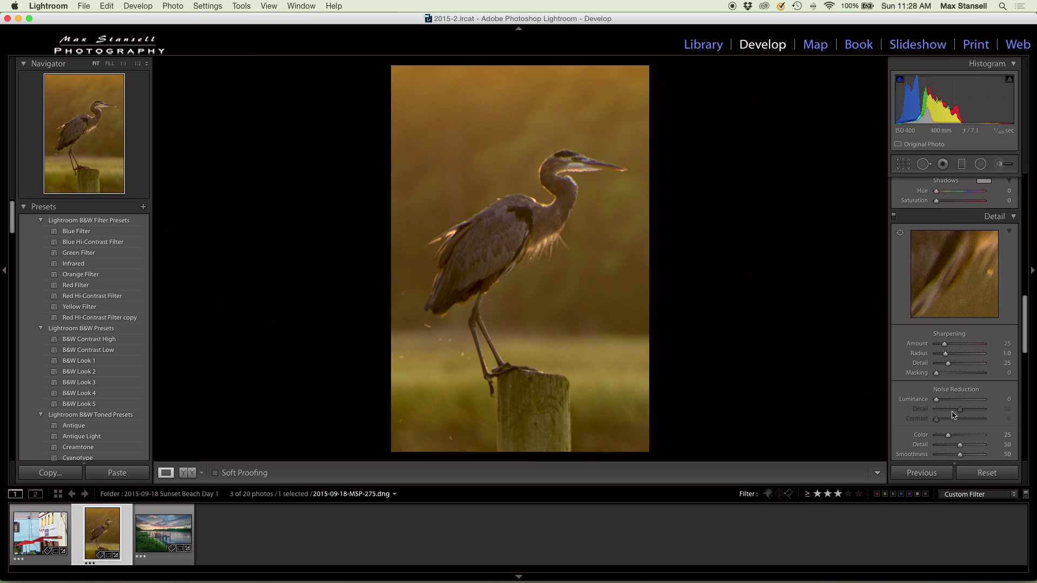
pyautogui.moveTo(937, 401); pyautogui.dragTo(951, 403)
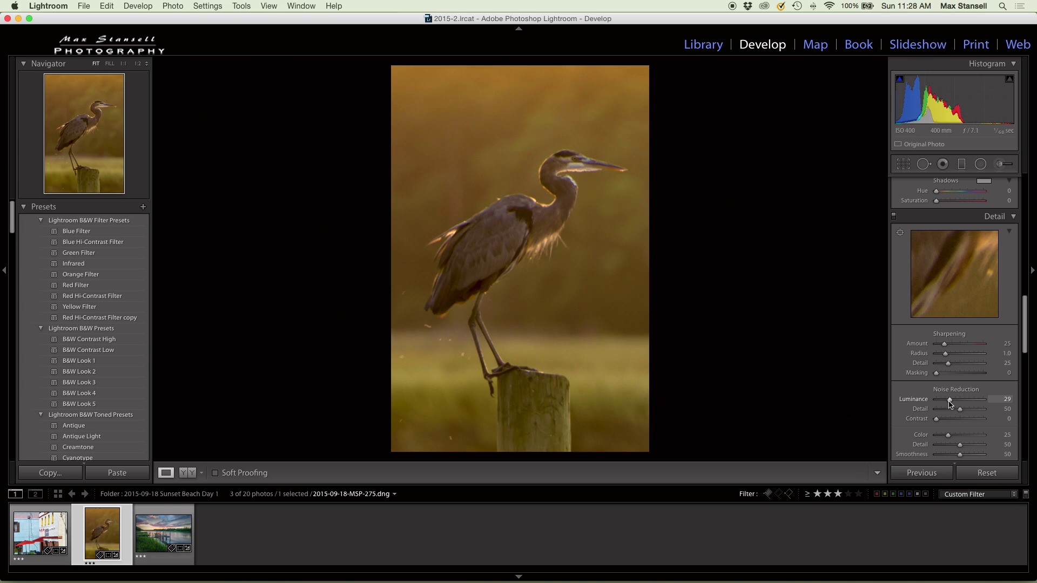
pyautogui.moveTo(944, 344); pyautogui.dragTo(949, 365)
# Heal the bright specks around the heron's tail and legs and in the grass below, using a brush size of 48
pyautogui.click(925, 165)
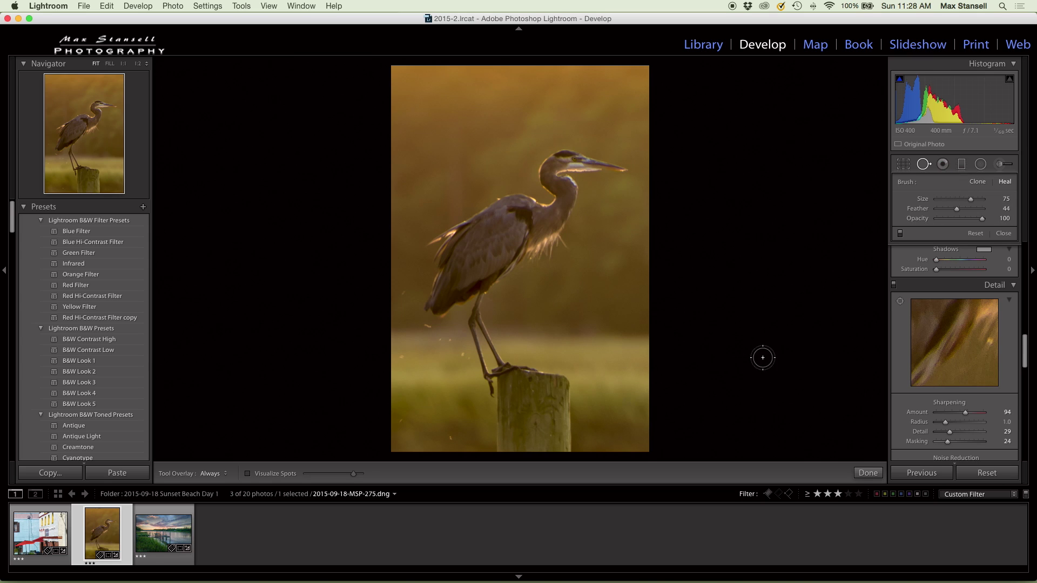
pyautogui.scroll(3, 439, 385)
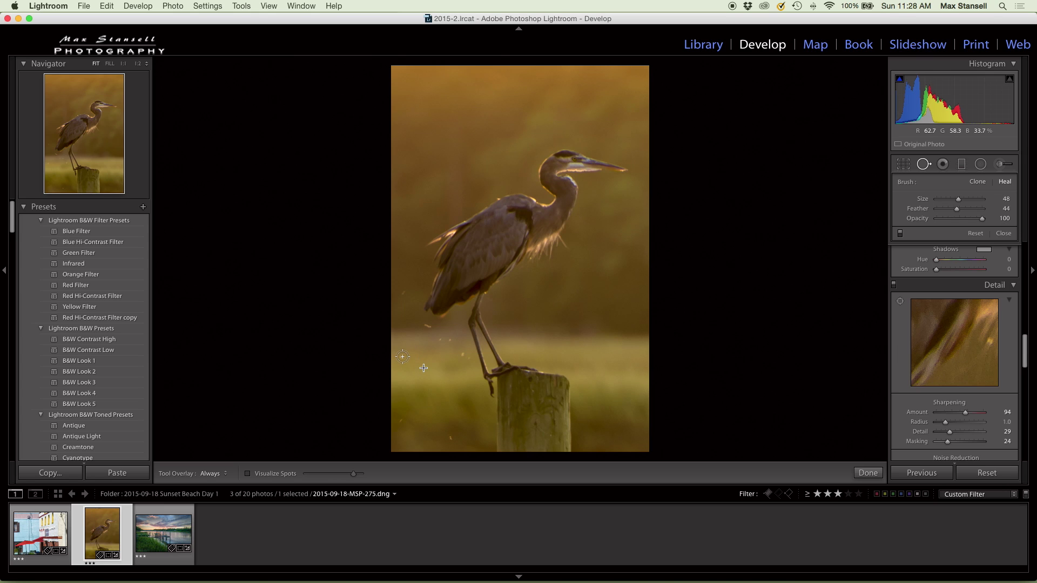
pyautogui.click(403, 357)
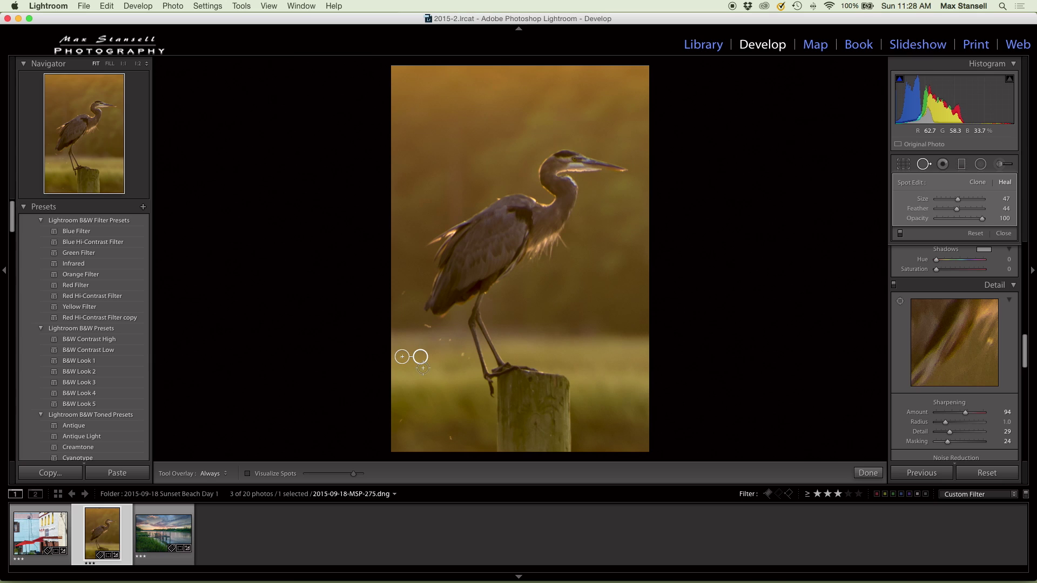
pyautogui.press('Escape')
pyautogui.click(426, 325)
pyautogui.press('Escape')
pyautogui.click(403, 294)
pyautogui.press('Escape')
pyautogui.click(463, 355)
pyautogui.press('Escape')
pyautogui.click(452, 341)
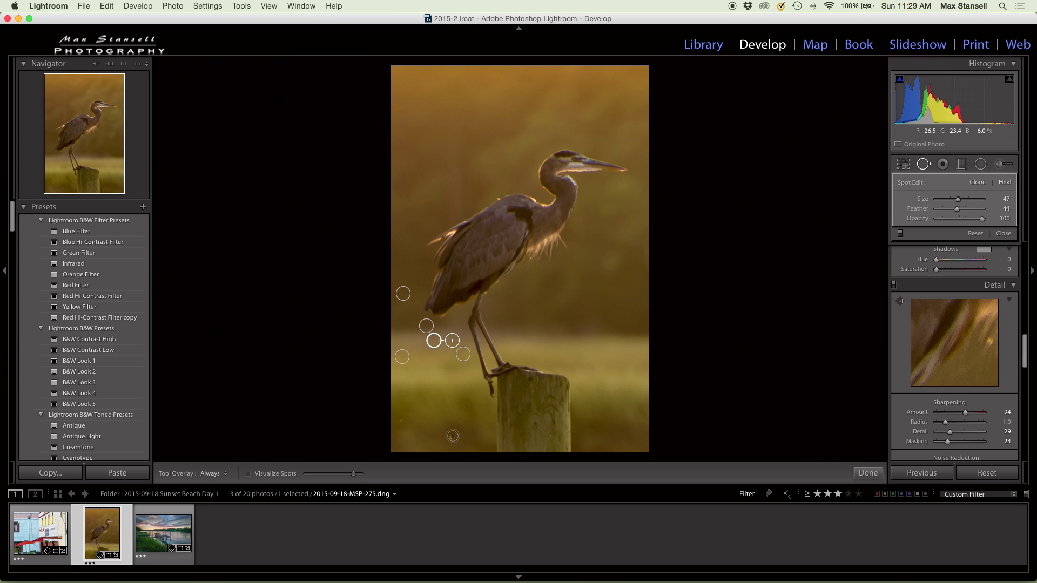
pyautogui.press('Escape')
pyautogui.click(400, 420)
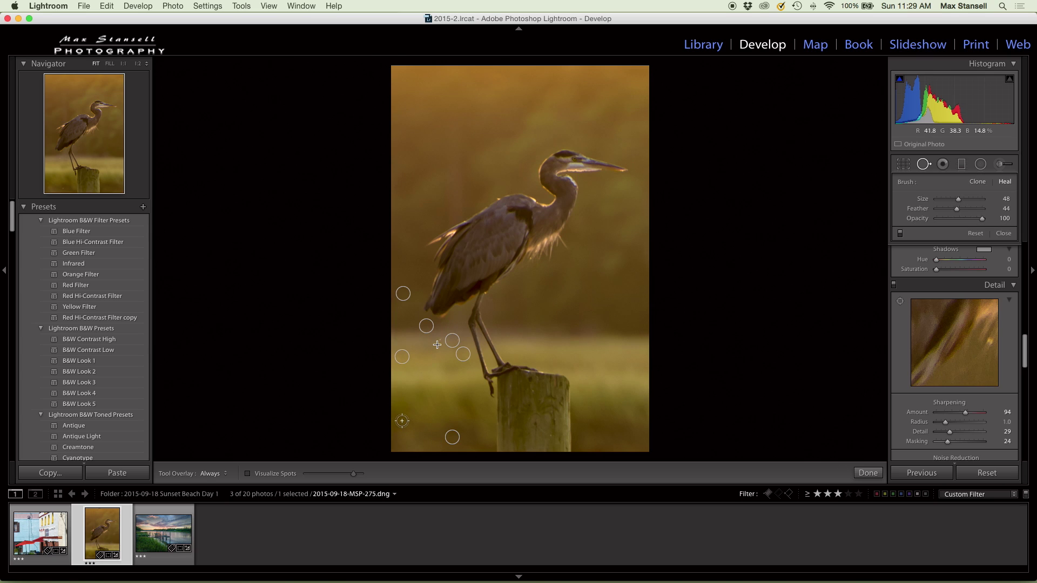
pyautogui.press('Escape')
pyautogui.click(440, 341)
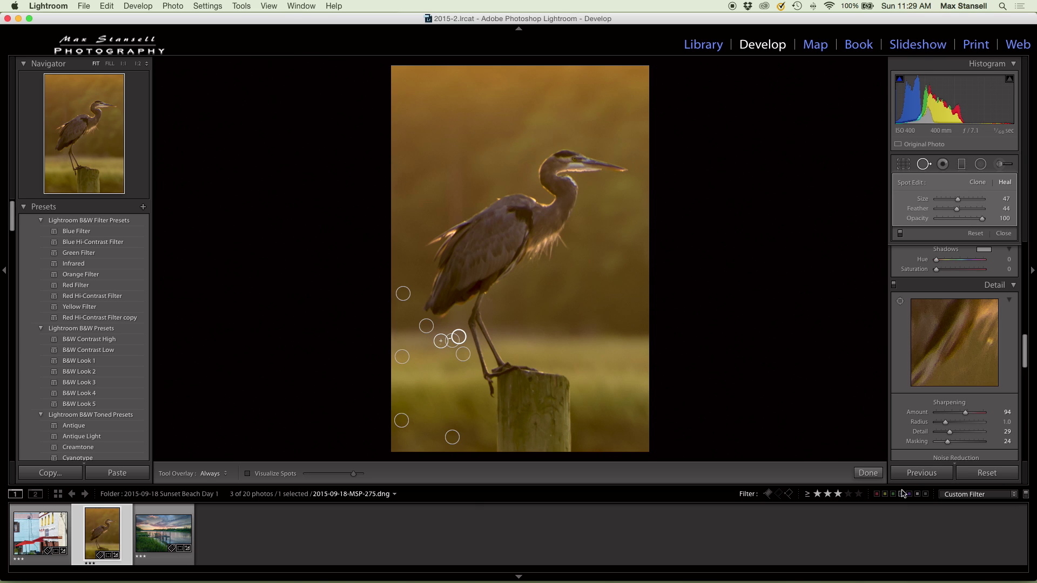
pyautogui.click(868, 473)
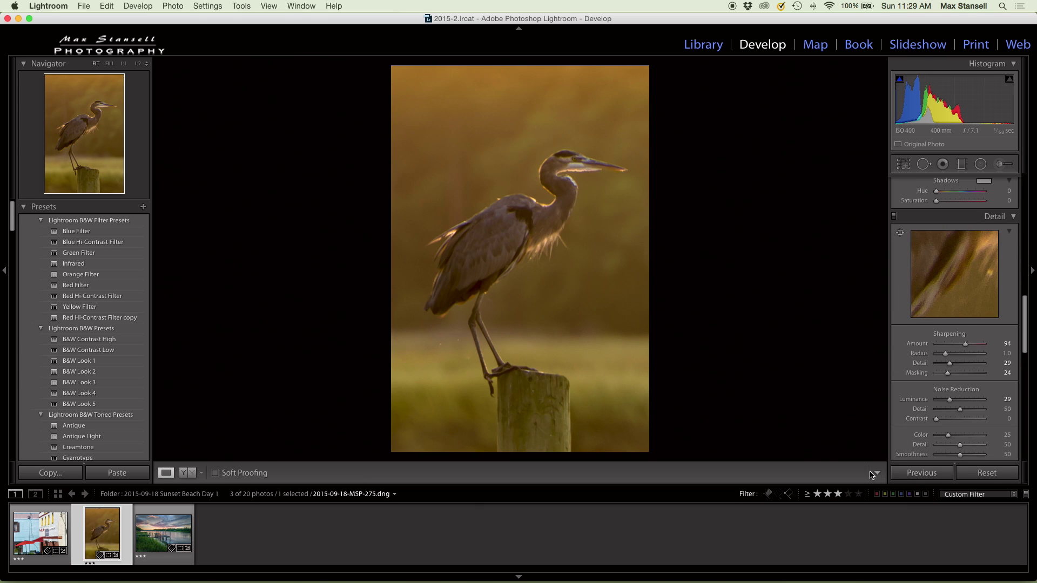
# Replace the two adjacent healing spots beside the heron's legs with one larger healing spot at brush size 69
pyautogui.click(923, 165)
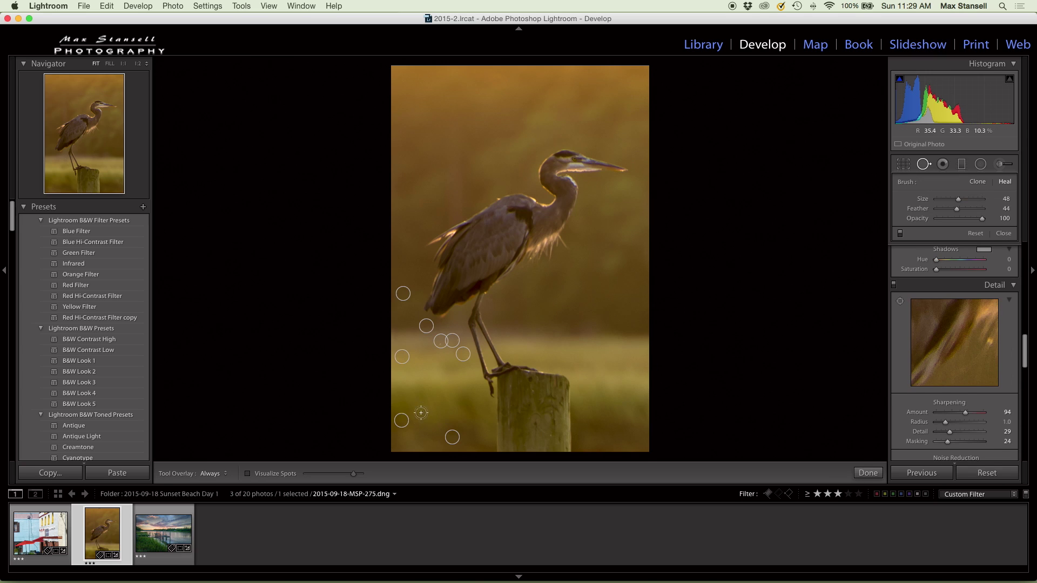
pyautogui.moveTo(452, 340)
pyautogui.click(443, 341)
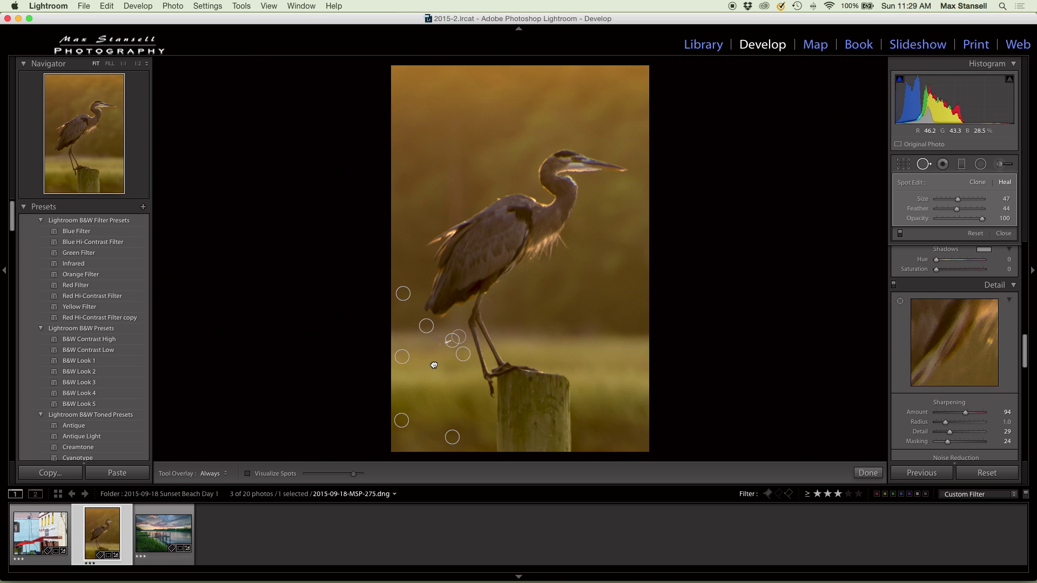
pyautogui.moveTo(434, 365); pyautogui.dragTo(434, 366)
pyautogui.rightClick(435, 362)
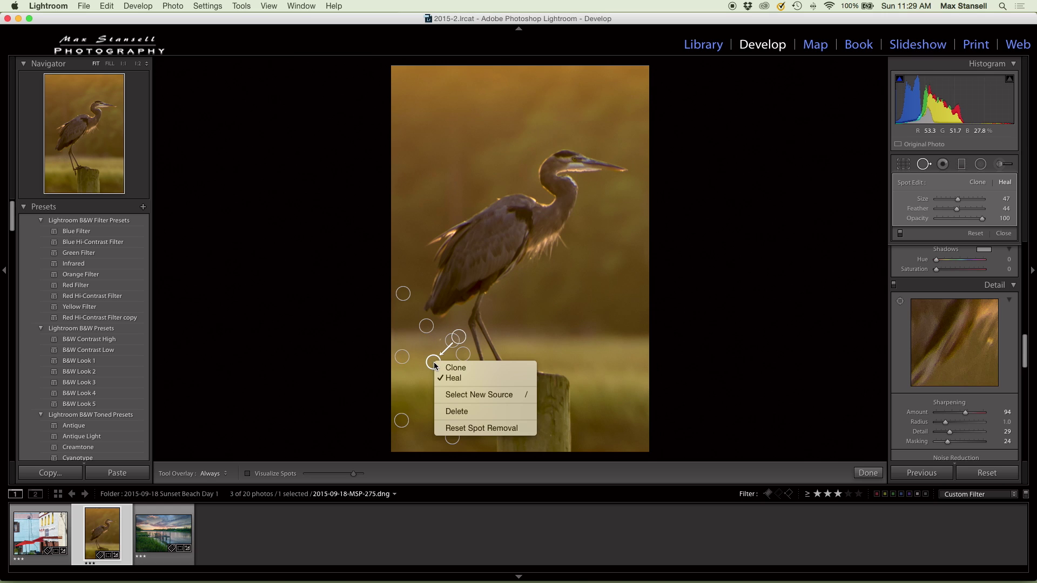
pyautogui.click(449, 411)
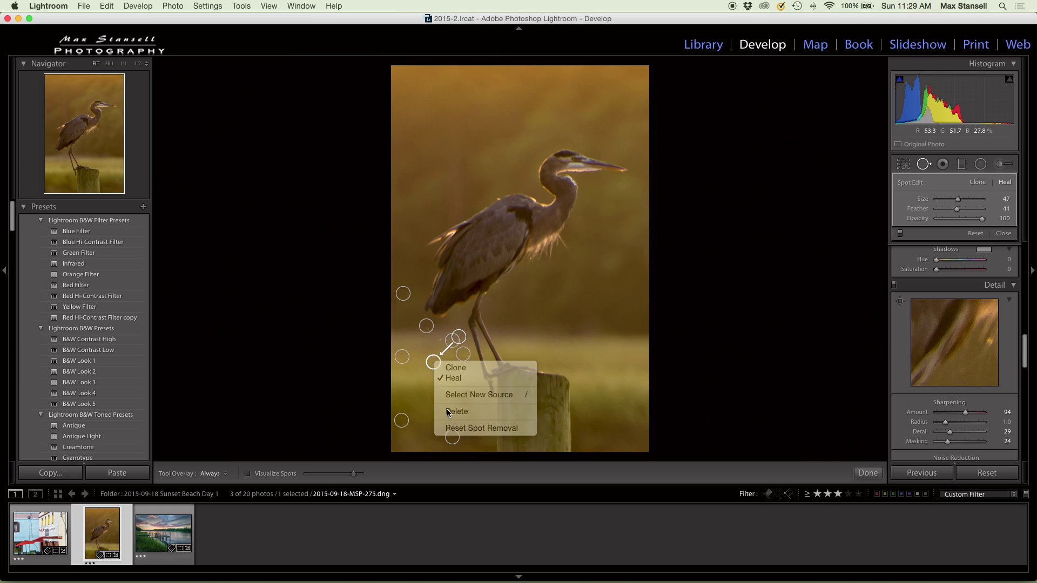
pyautogui.rightClick(452, 342)
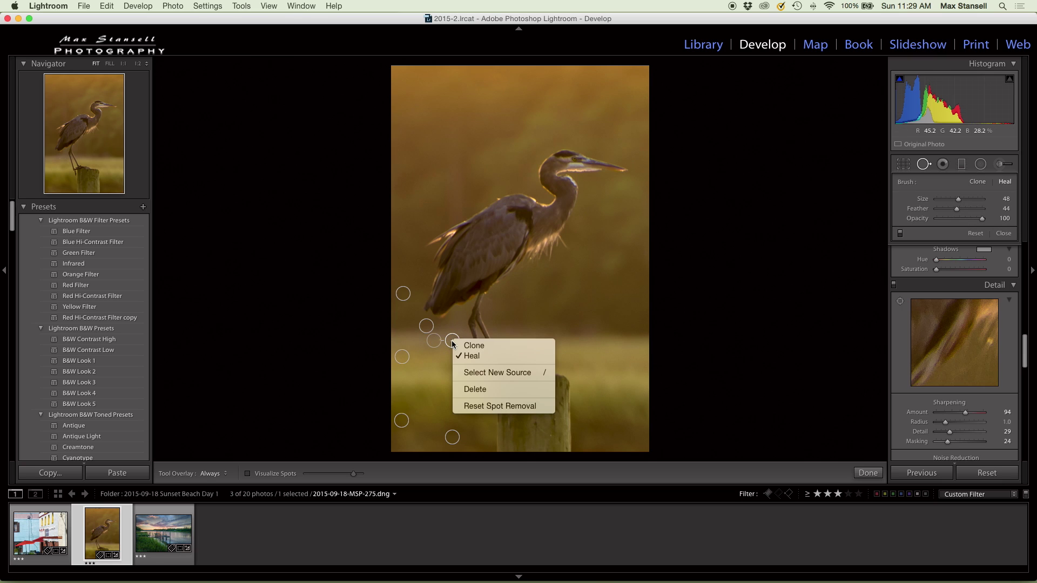
pyautogui.click(468, 390)
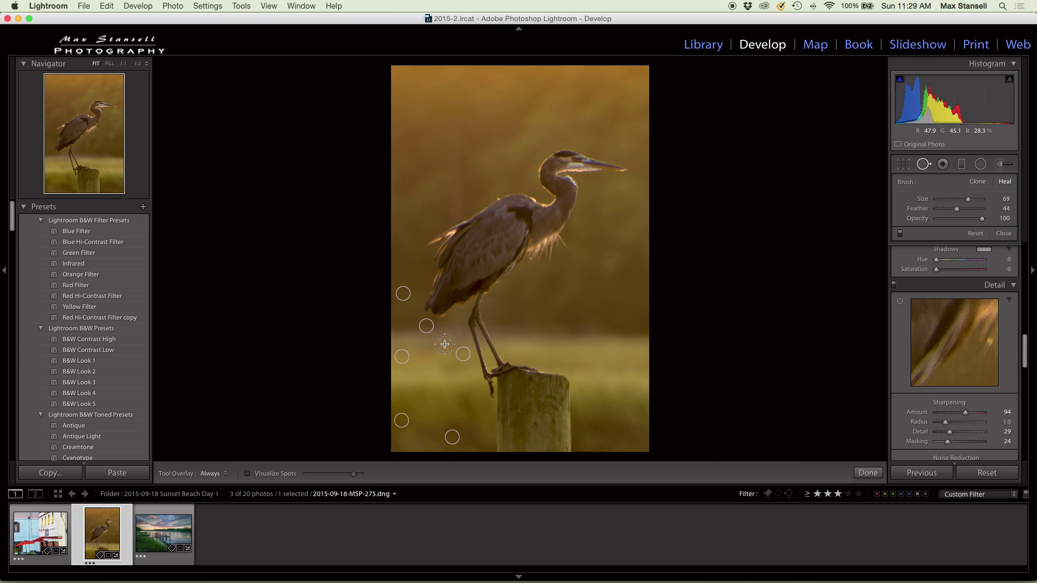
pyautogui.click(444, 344)
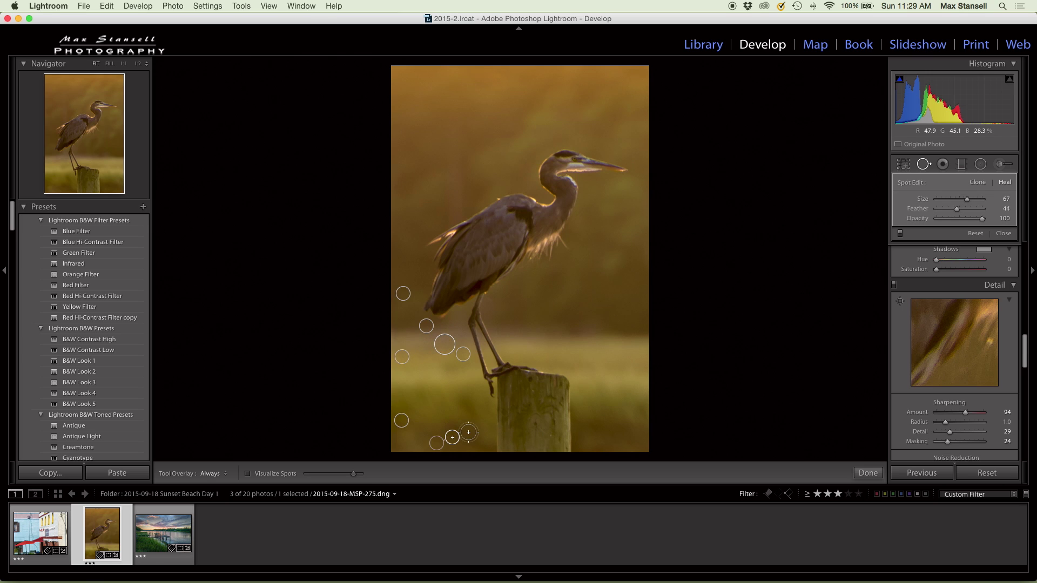
pyautogui.click(868, 474)
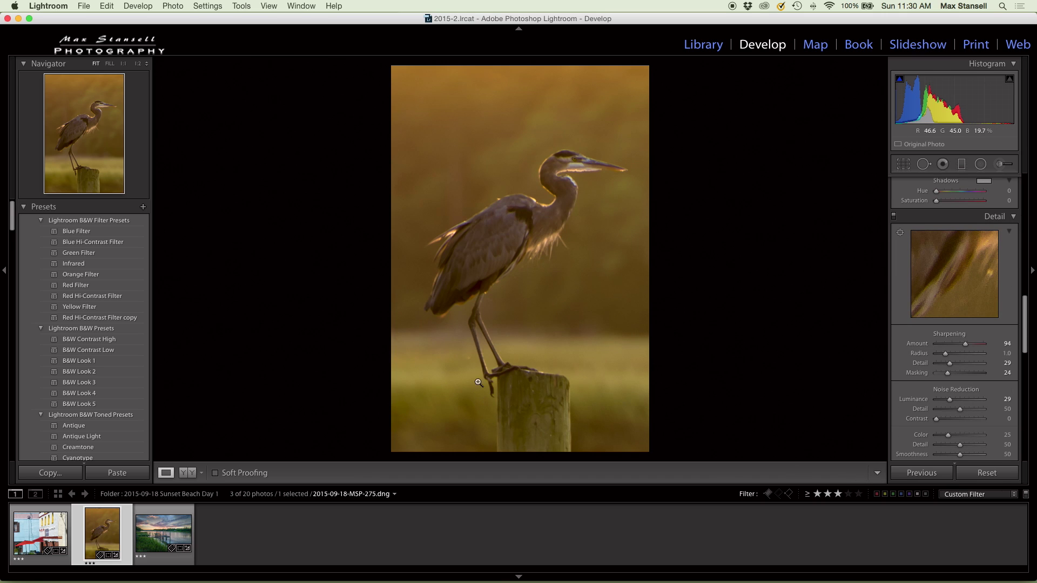
# Replace the healing spot just left of the heron's legs with a larger healing spot of size 67
pyautogui.click(923, 164)
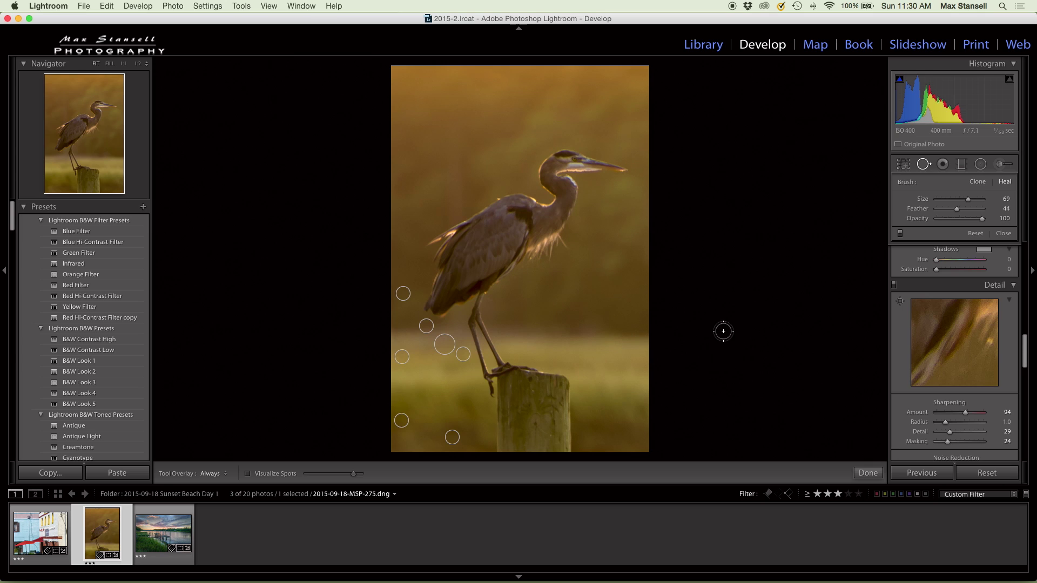
pyautogui.click(464, 357)
pyautogui.rightClick(464, 357)
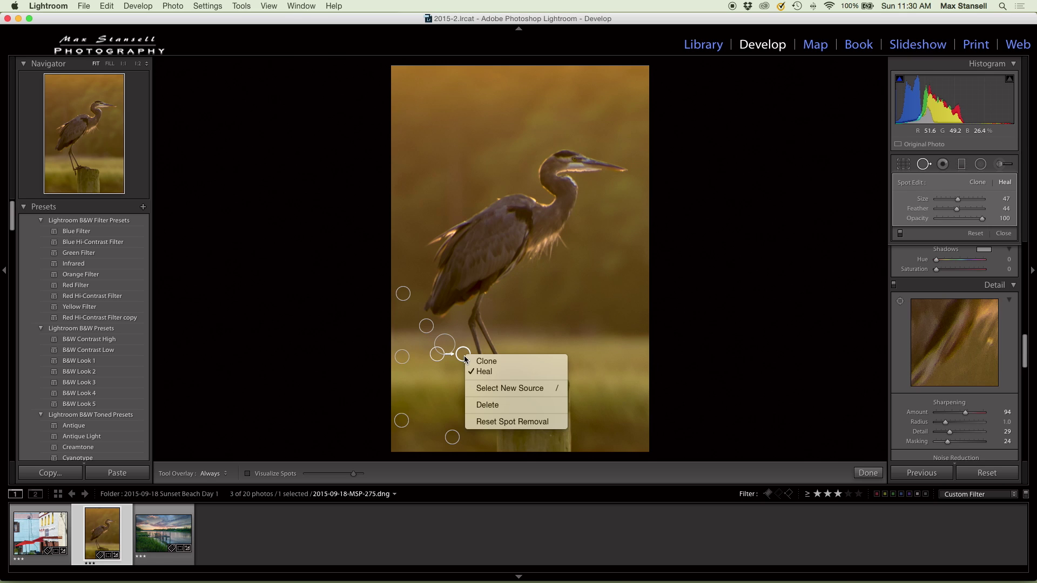
pyautogui.click(479, 406)
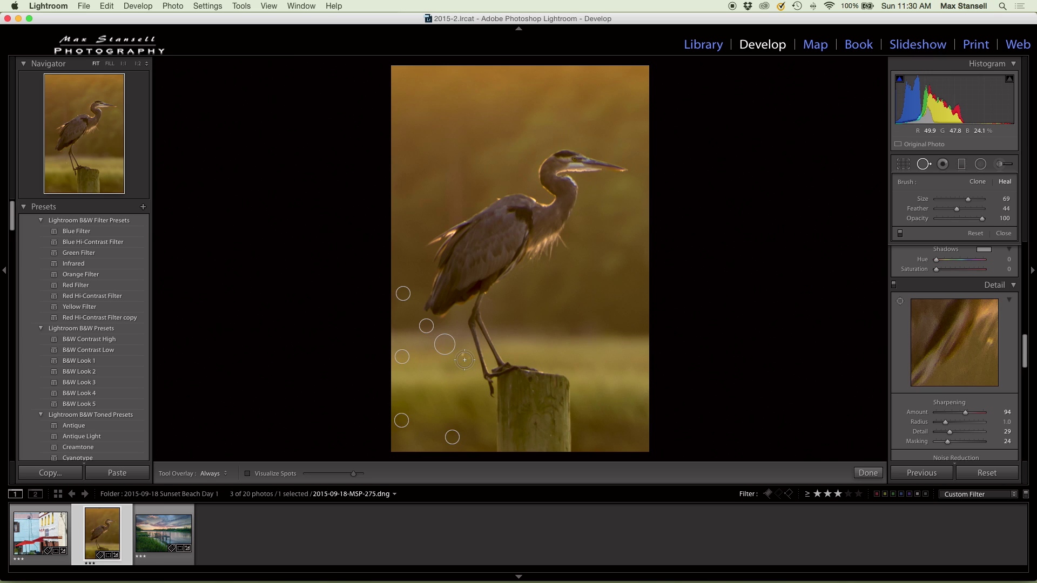
pyautogui.click(465, 359)
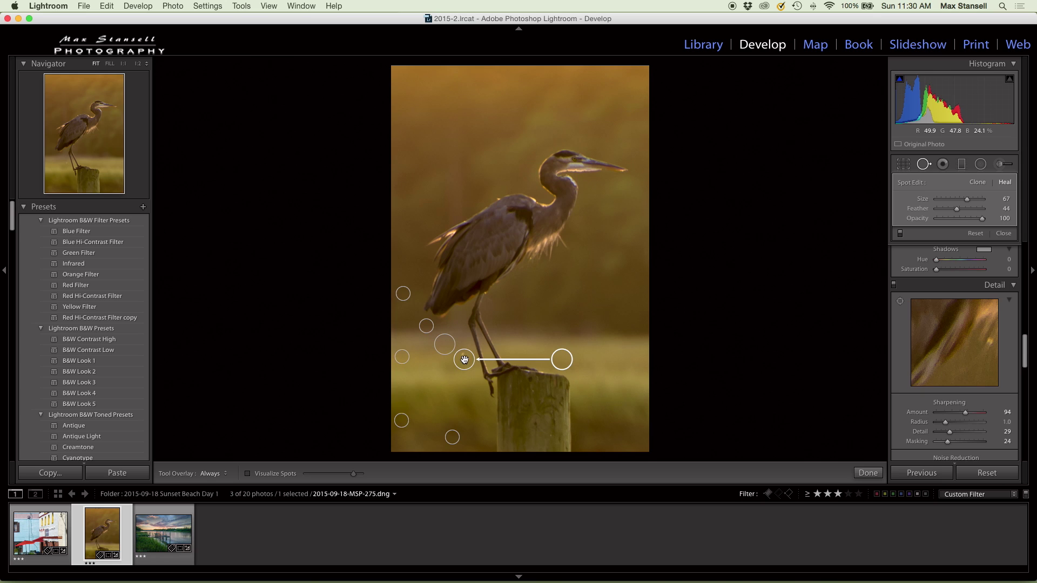
pyautogui.click(868, 474)
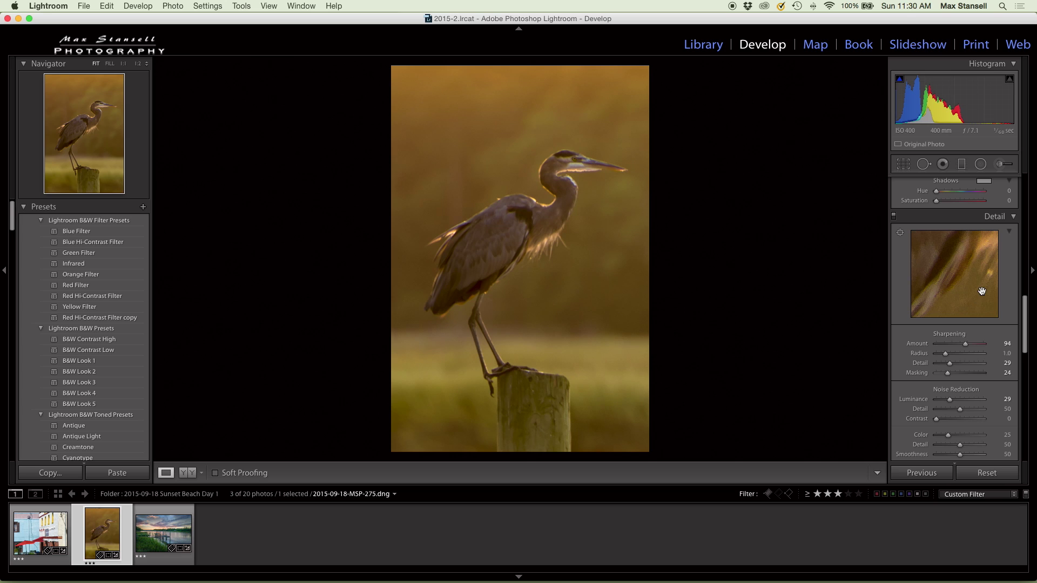
# Add a radial filter filling the heron photo's frame with exposure −1.17 and compare the photo before and after
pyautogui.scroll(10, 974, 292)
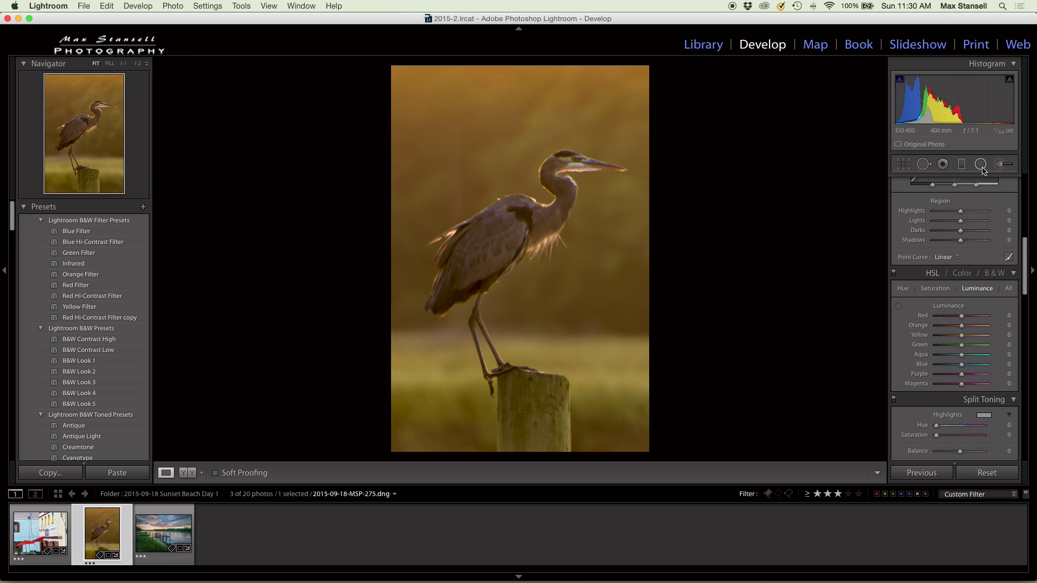
pyautogui.click(981, 165)
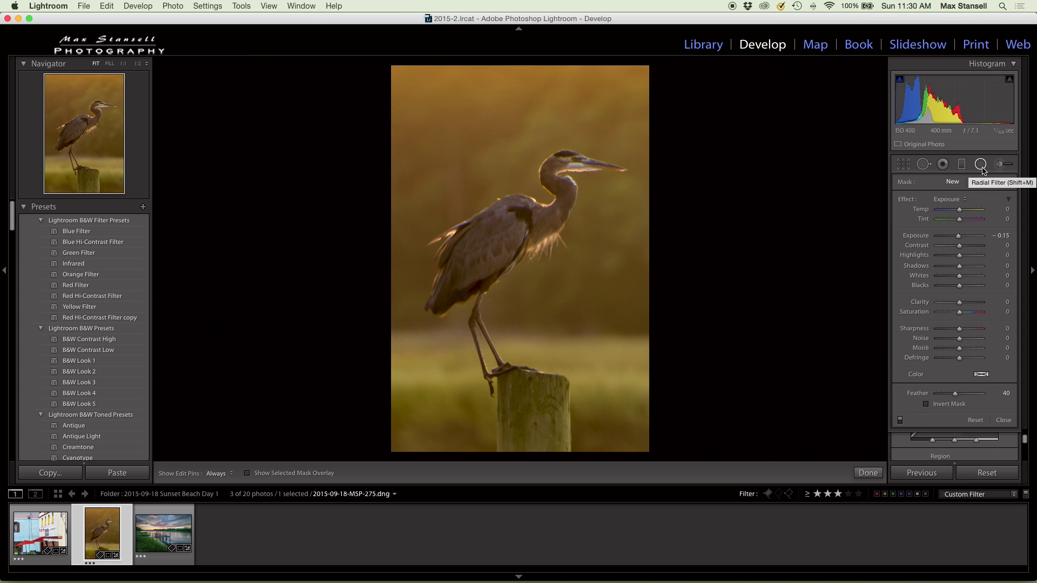
pyautogui.keyDown('super'); pyautogui.doubleClick(579, 178); pyautogui.keyUp('super')
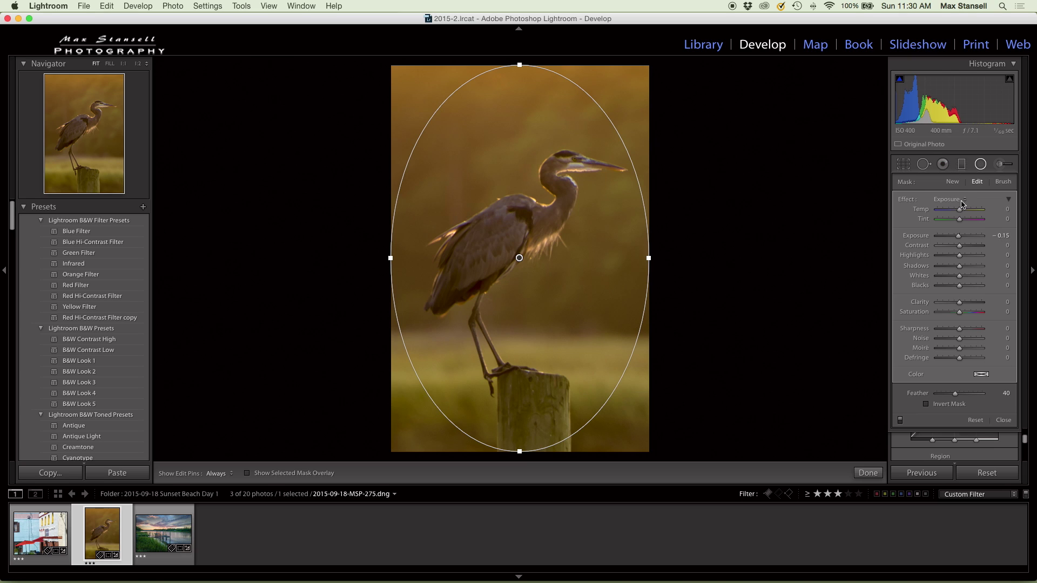
pyautogui.moveTo(960, 240); pyautogui.dragTo(953, 238)
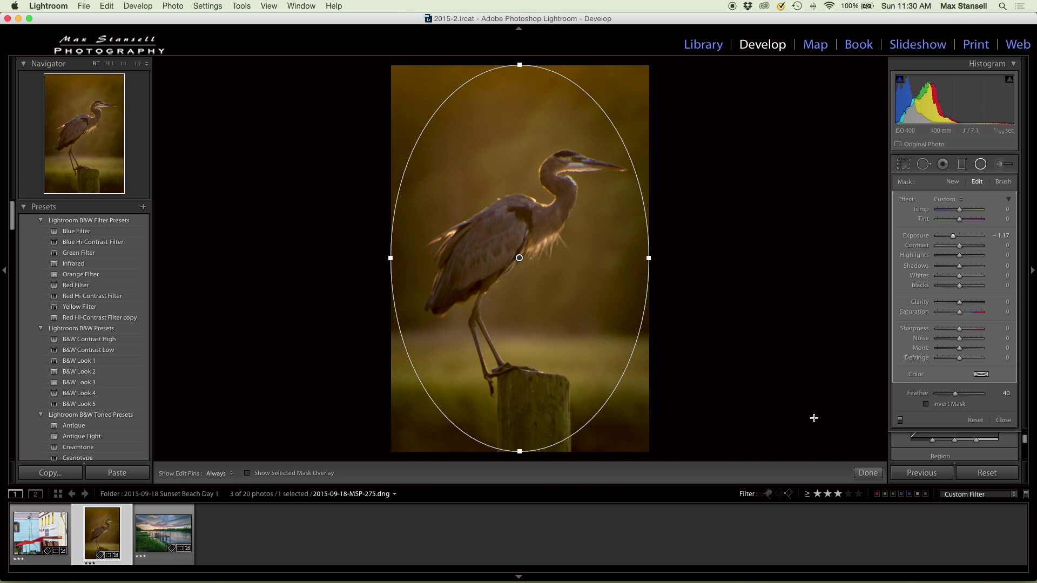
pyautogui.click(867, 473)
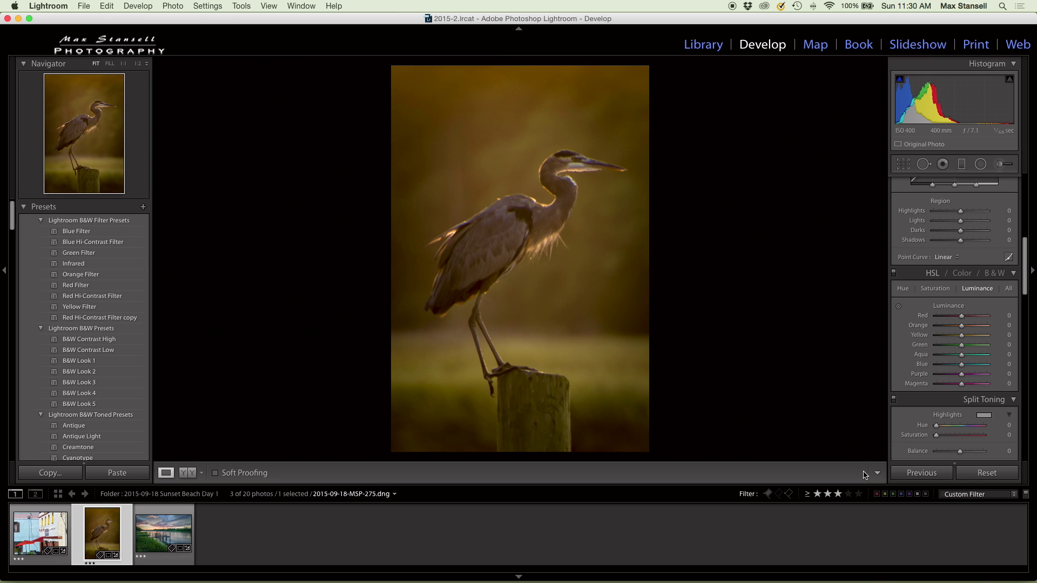
pyautogui.press('y')
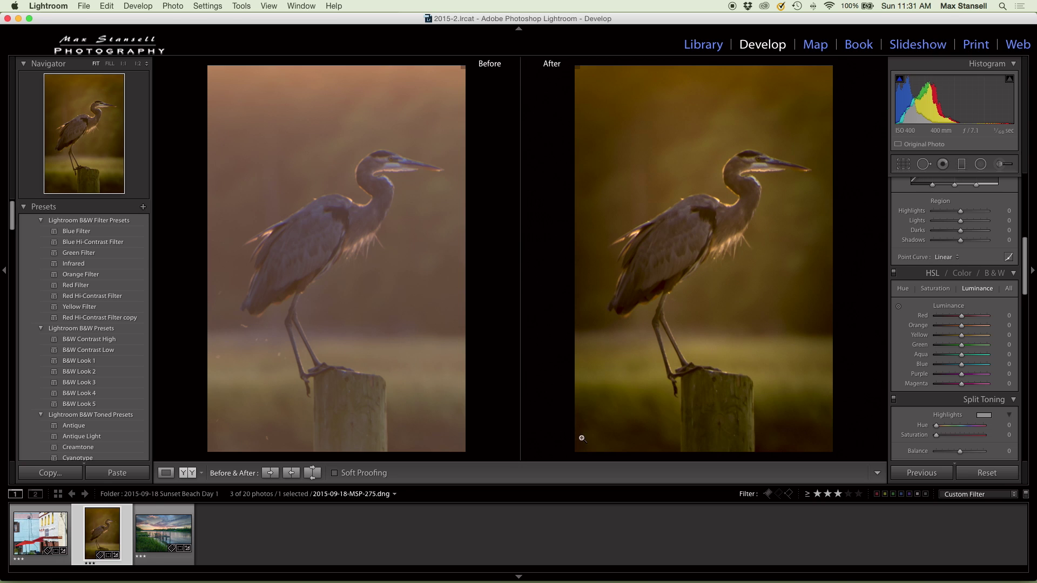
# Open the photo of the blue and white buildings, leave the before/after comparison and reset all its develop settings
pyautogui.click(26, 547)
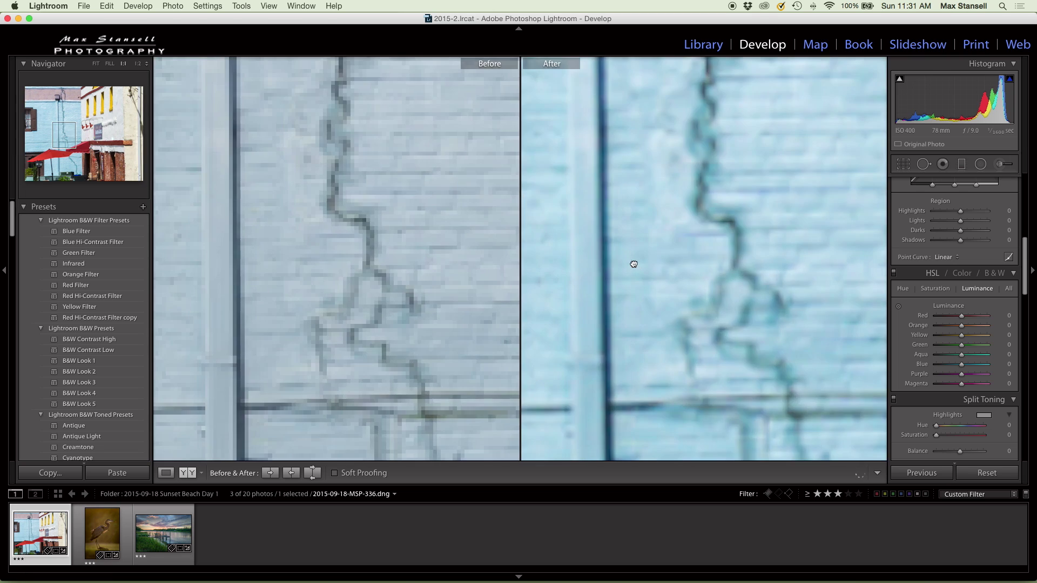
pyautogui.click(635, 265)
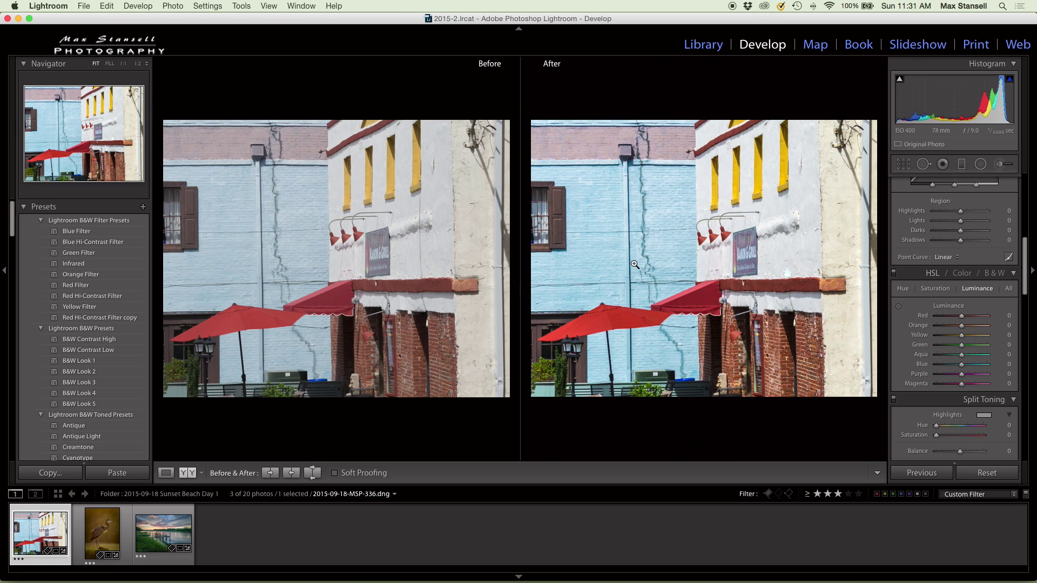
pyautogui.press('y')
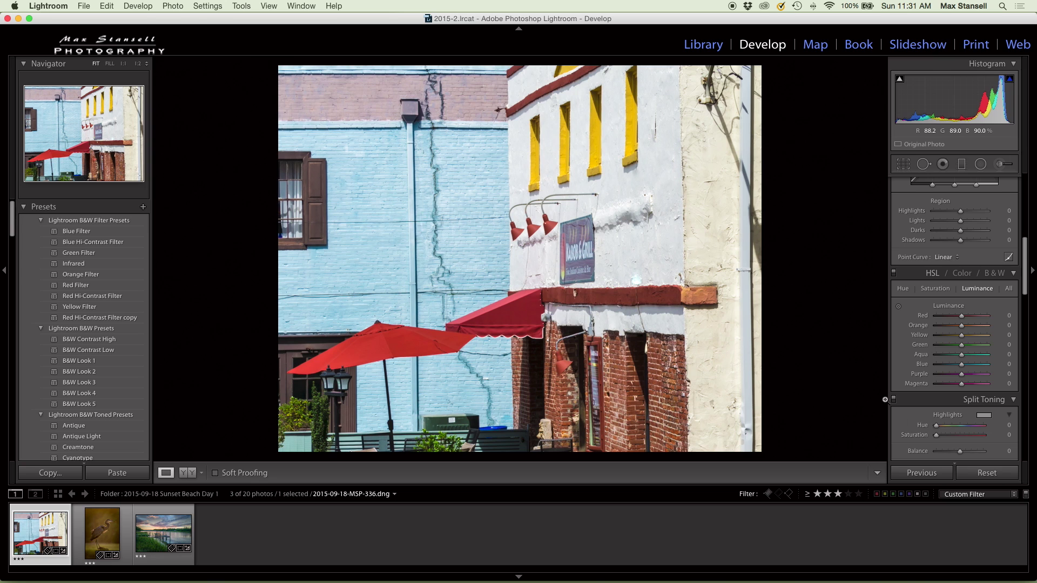
pyautogui.click(997, 475)
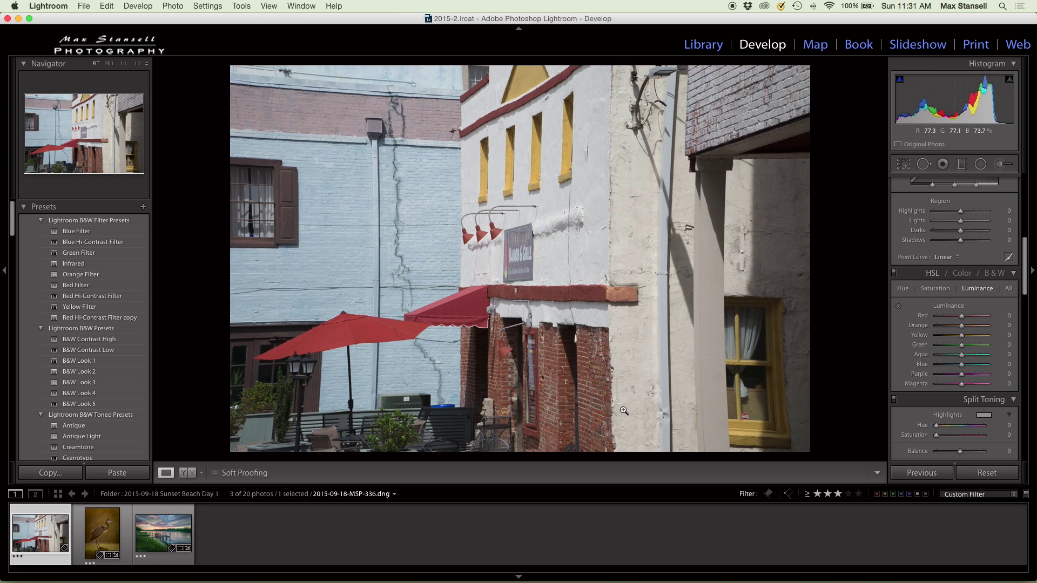
# Set the building photo's white balance by sampling the white wall beside the restaurant sign
pyautogui.scroll(6, 908, 259)
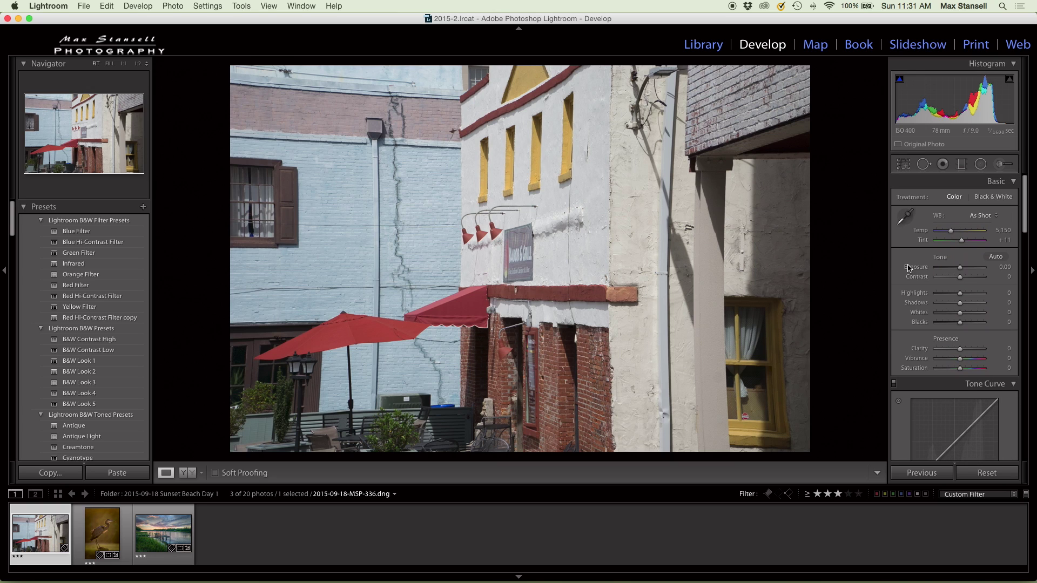
pyautogui.click(904, 216)
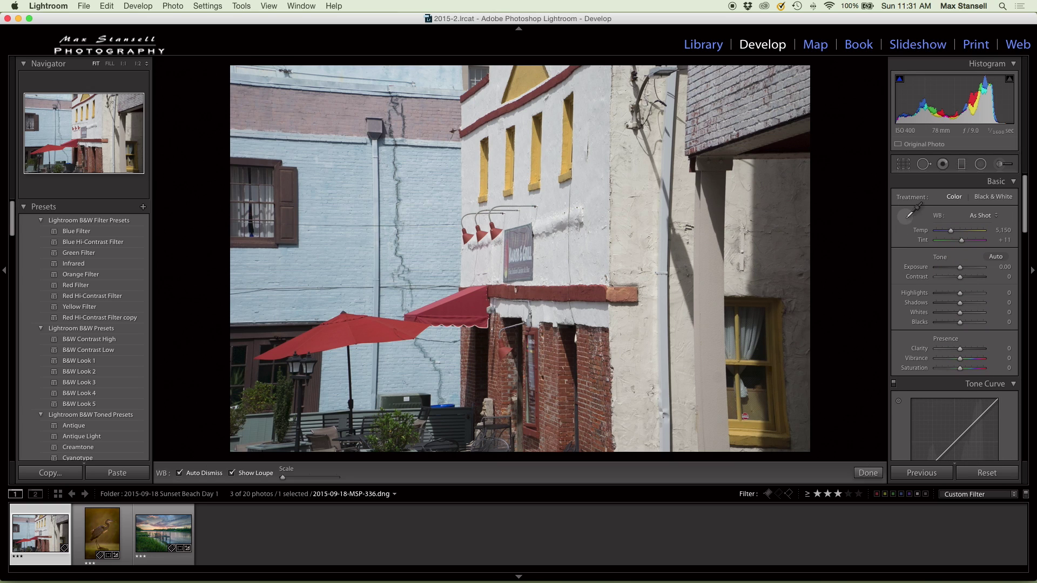
pyautogui.click(602, 228)
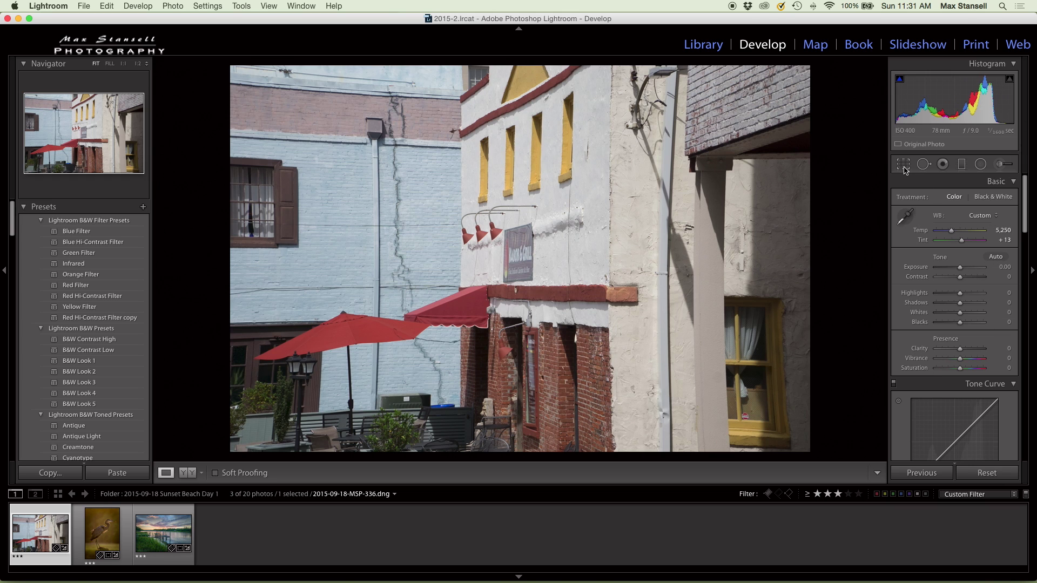
# Crop away the beige building on the photo's right side and trim a strip off the top
pyautogui.press('r')
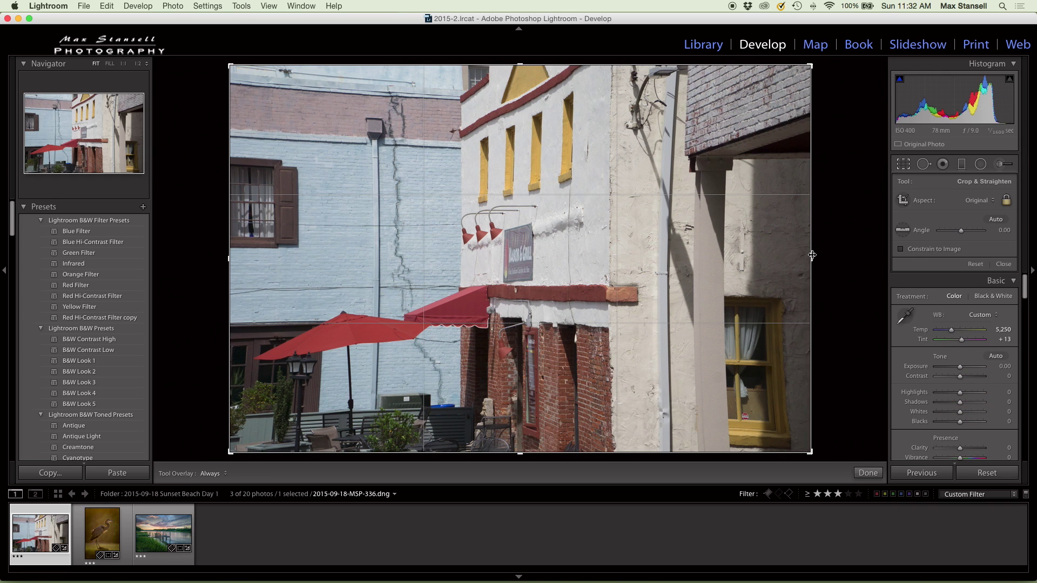
pyautogui.moveTo(812, 258)
pyautogui.mouseDown()
pyautogui.moveTo(769, 258)
pyautogui.moveTo(814, 250)
pyautogui.moveTo(706, 257)
pyautogui.moveTo(827, 253)
pyautogui.mouseUp()
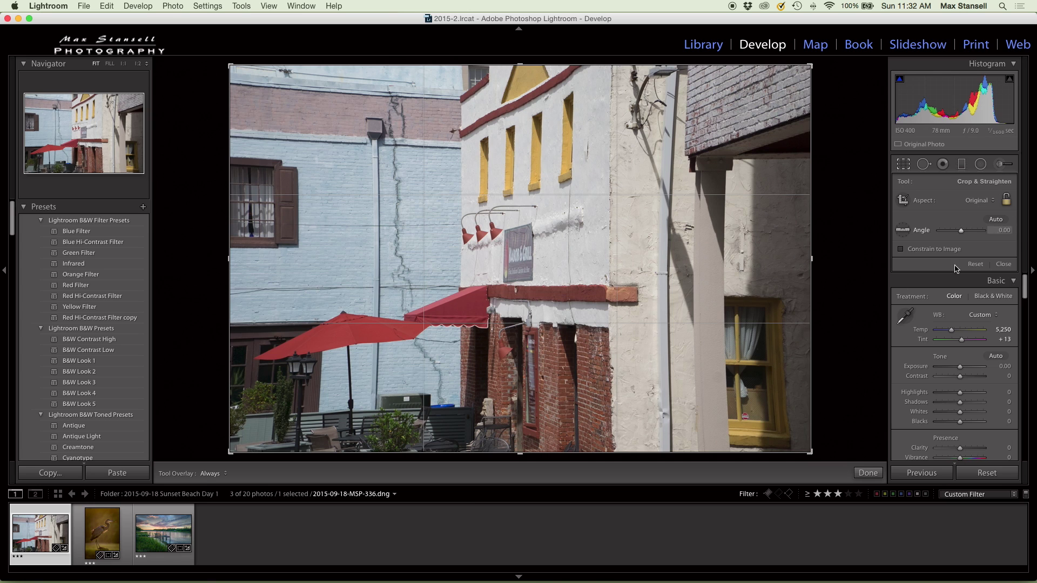
pyautogui.moveTo(810, 258); pyautogui.dragTo(720, 270)
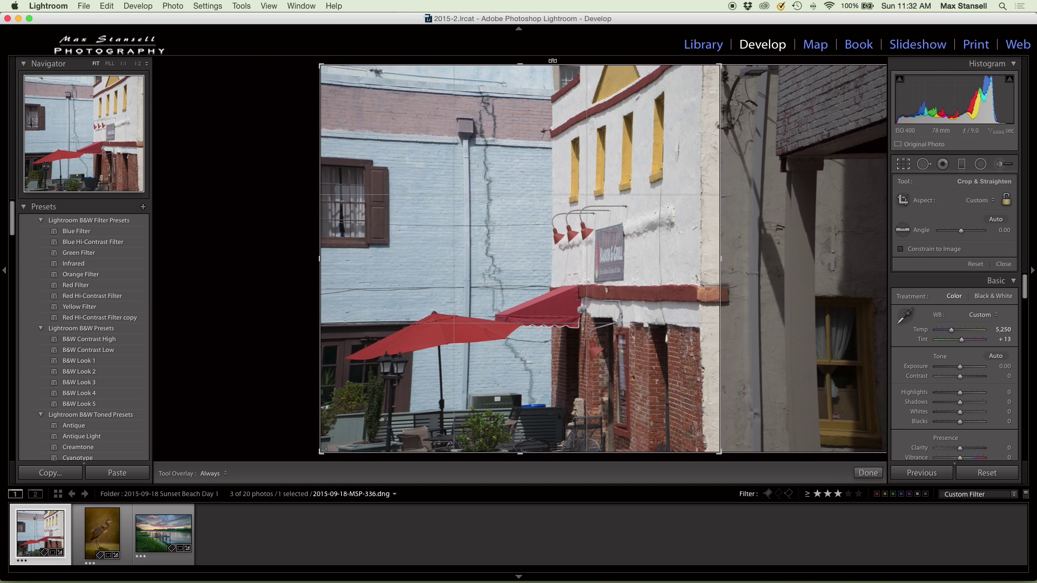
pyautogui.moveTo(520, 65); pyautogui.dragTo(520, 81)
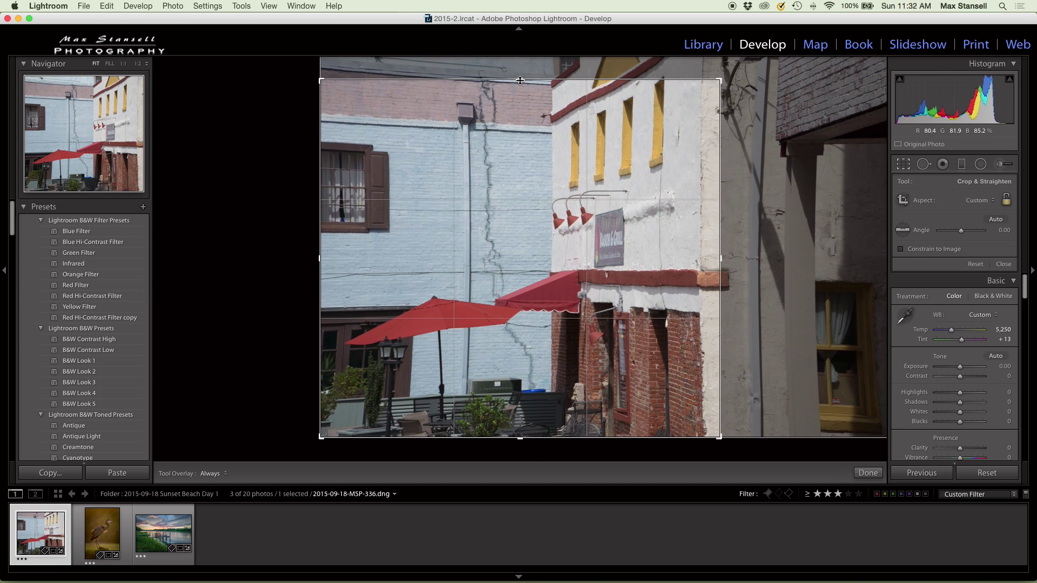
# Set the crop aspect ratio to 4 x 5 / 8 x 10, enlarge the crop slightly toward the right and apply it
pyautogui.click(993, 201)
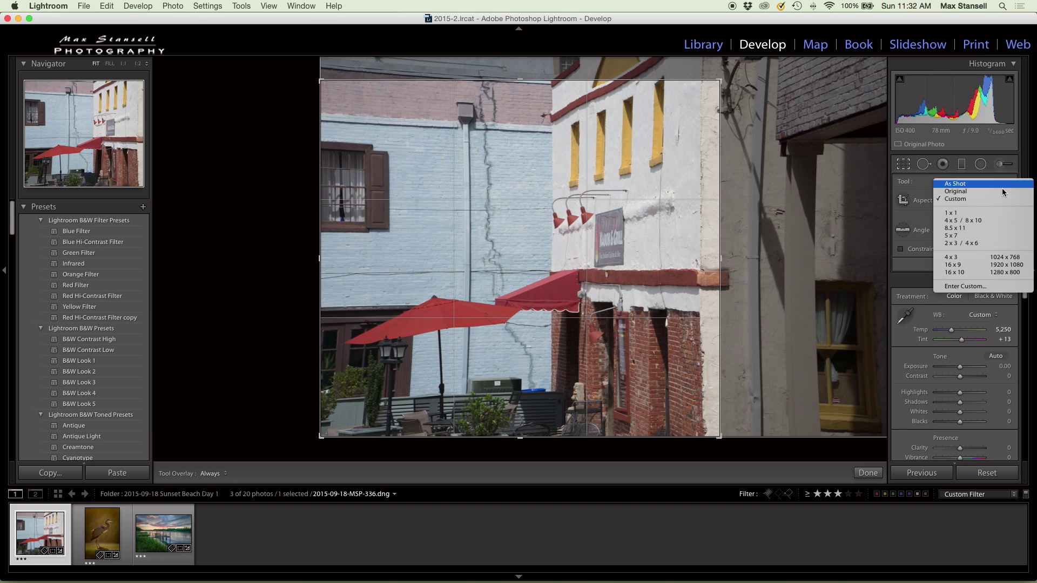
pyautogui.click(1035, 186)
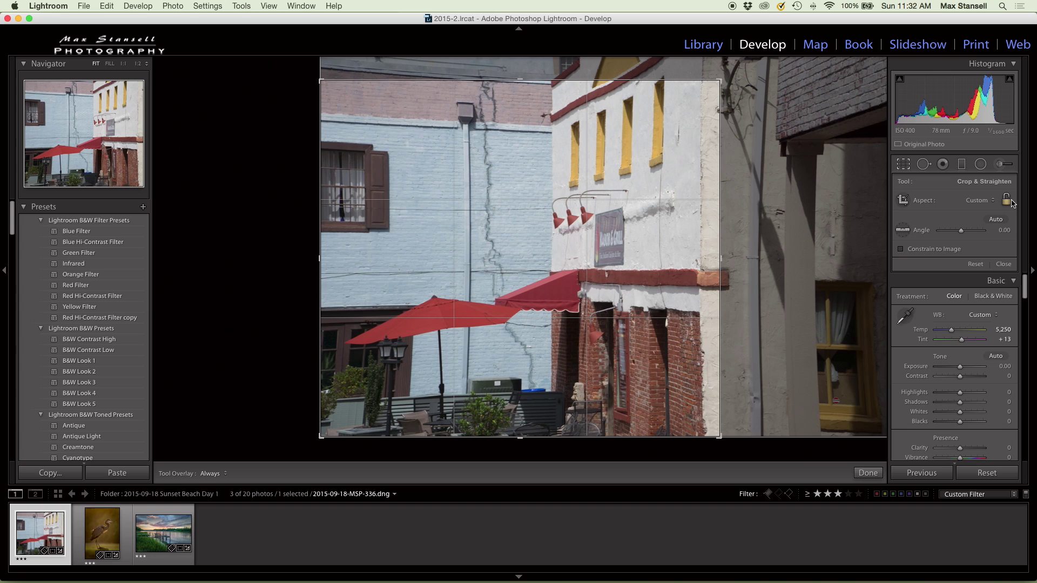
pyautogui.click(992, 202)
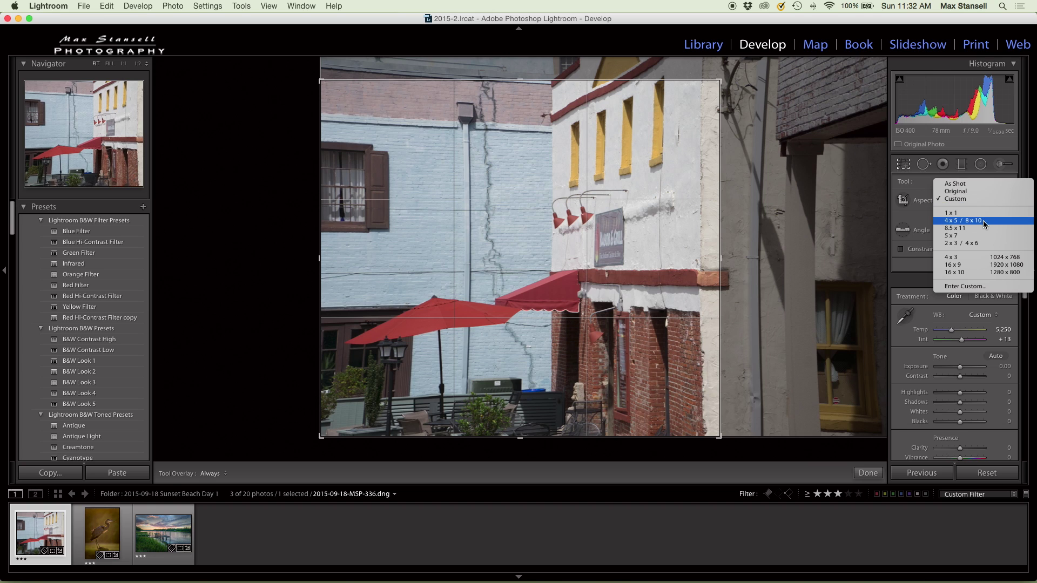
pyautogui.click(983, 220)
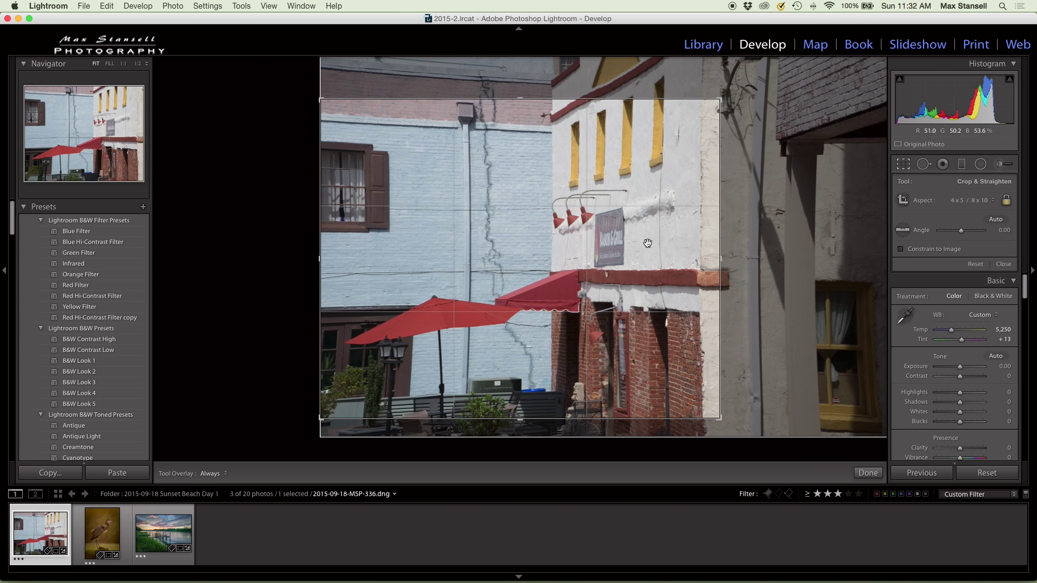
pyautogui.moveTo(722, 259); pyautogui.dragTo(732, 259)
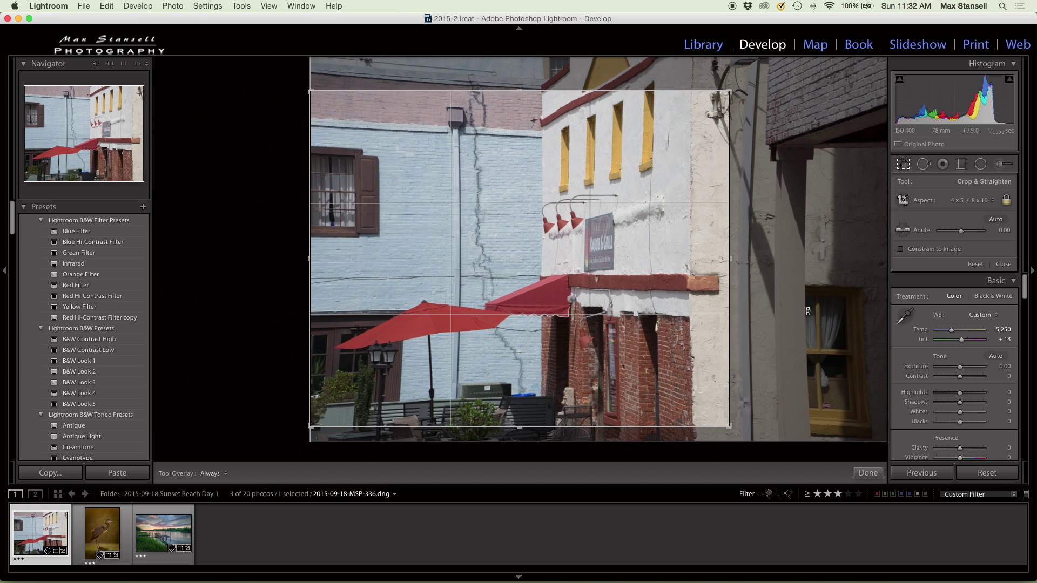
pyautogui.click(871, 473)
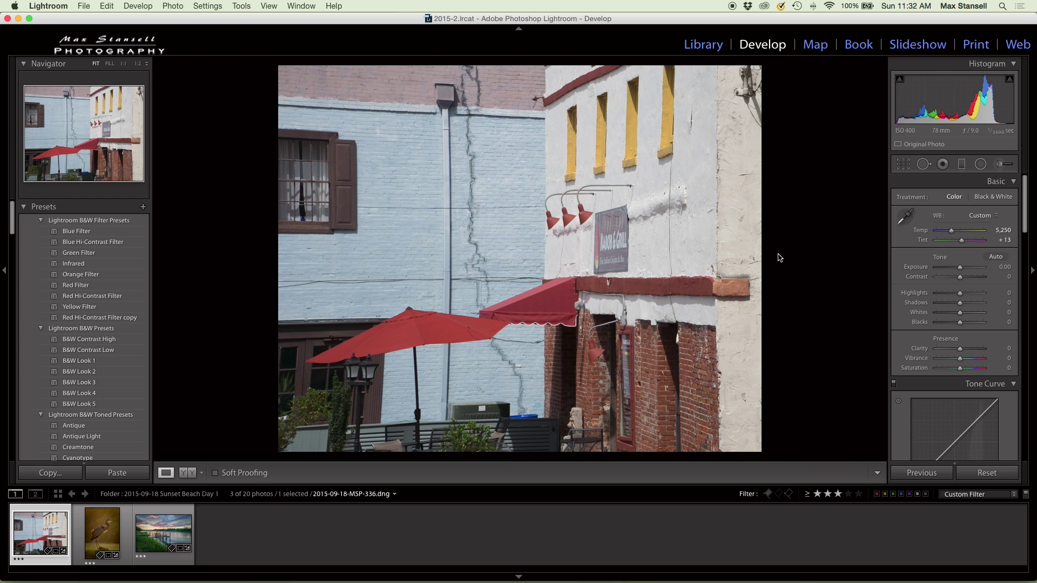
# Apply automatic tone to the building photo and set clarity to +39, vibrance to +21 and saturation to +6
pyautogui.click(995, 257)
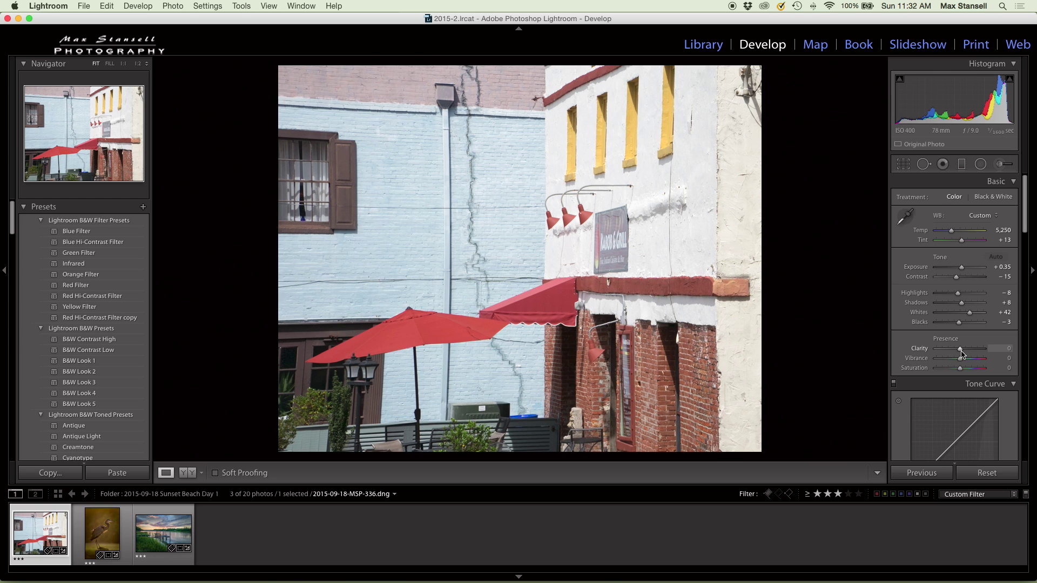
pyautogui.moveTo(960, 351); pyautogui.dragTo(969, 351)
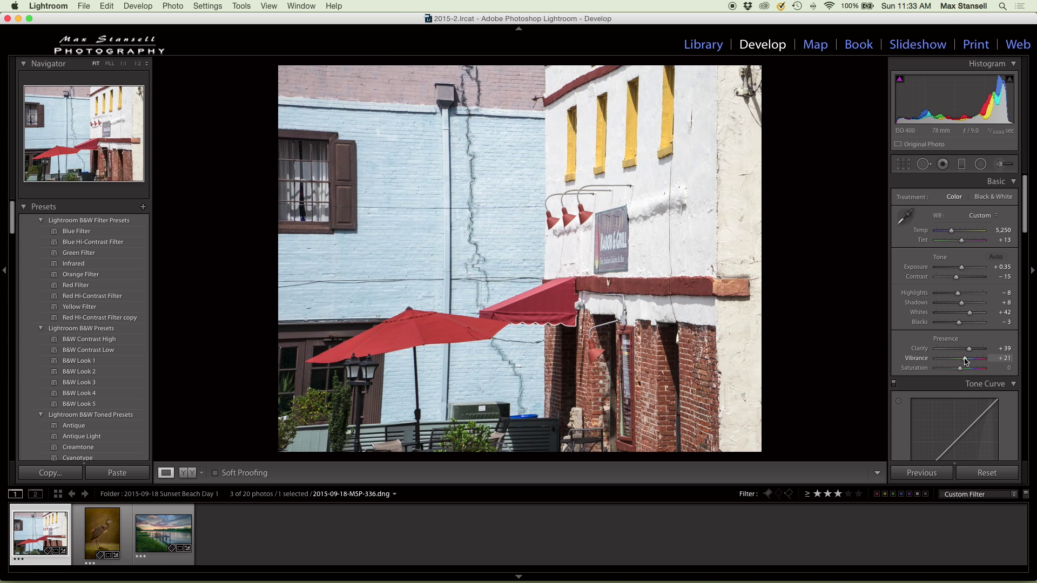
pyautogui.moveTo(963, 371); pyautogui.dragTo(965, 371)
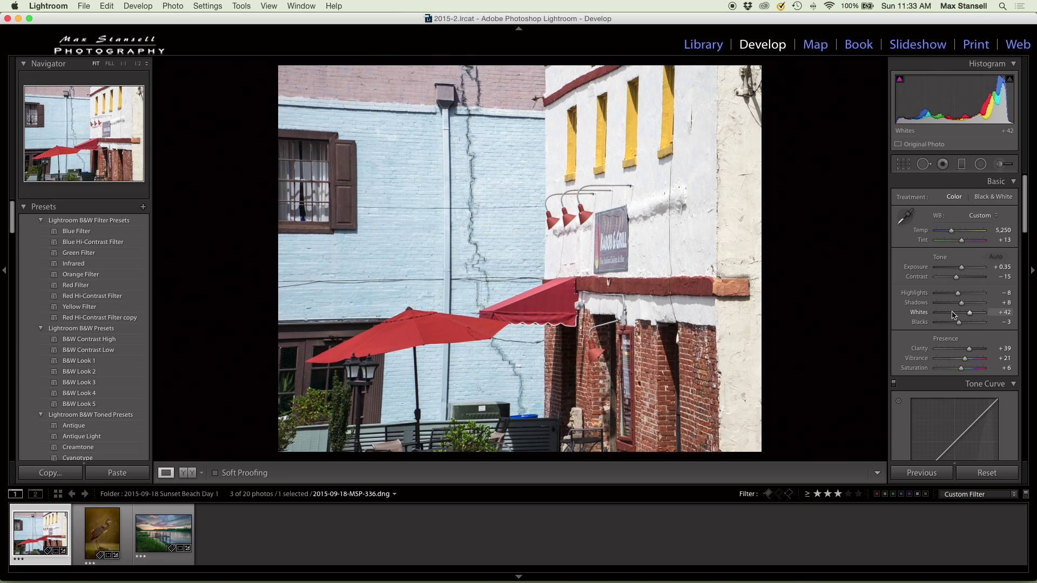
# Enable lens profile corrections for the building photo
pyautogui.scroll(-20, 954, 315)
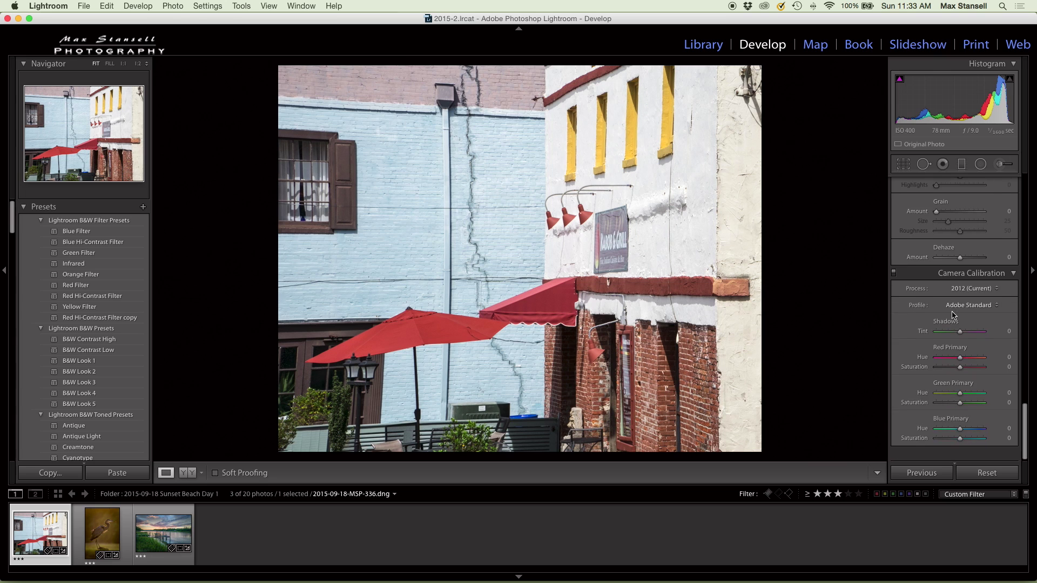
pyautogui.scroll(10, 953, 315)
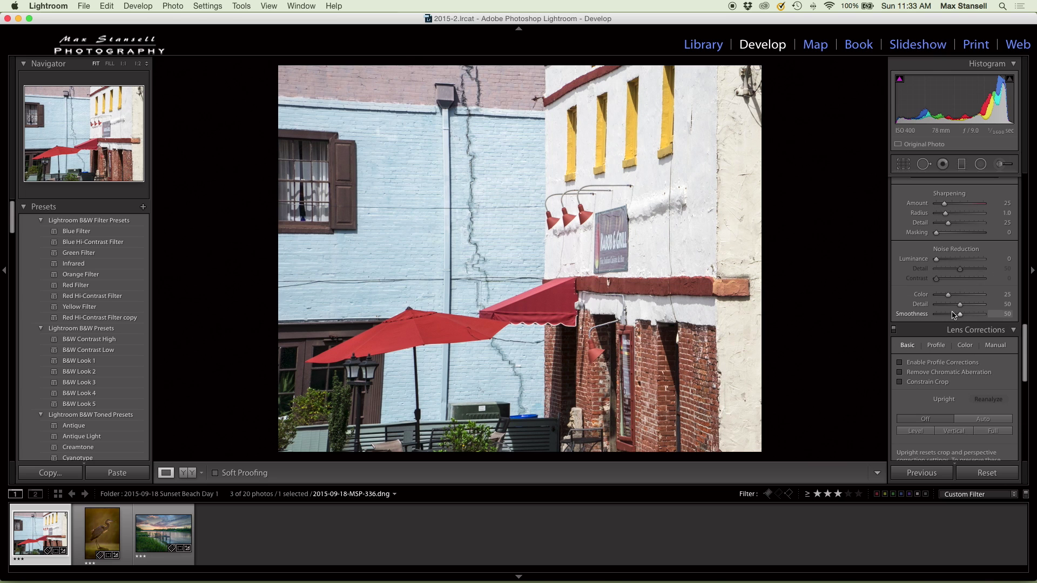
pyautogui.click(900, 363)
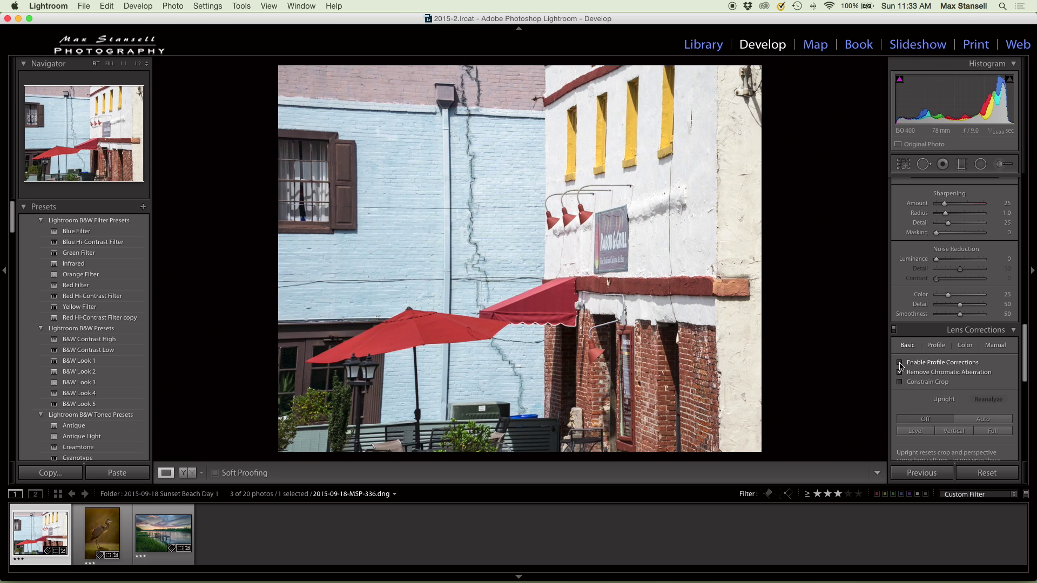
pyautogui.click(900, 363)
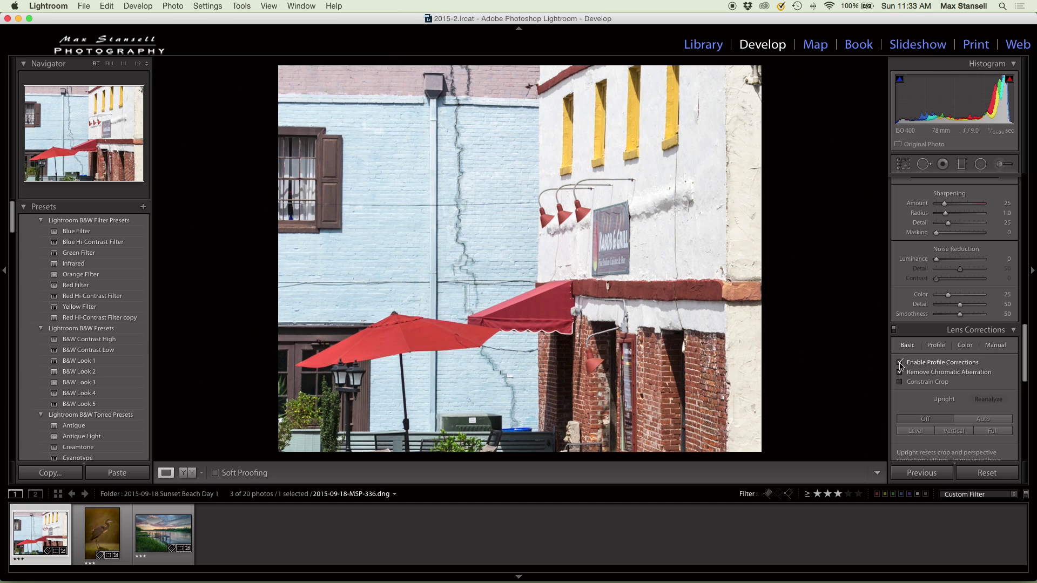
pyautogui.scroll(5, 978, 302)
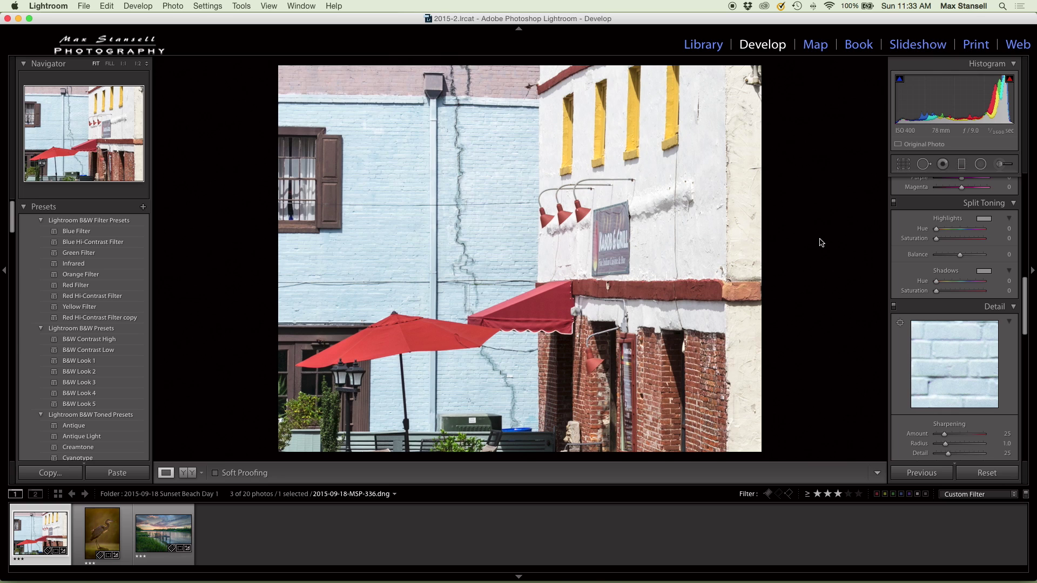
pyautogui.scroll(-5, 980, 264)
pyautogui.scroll(-5, 984, 264)
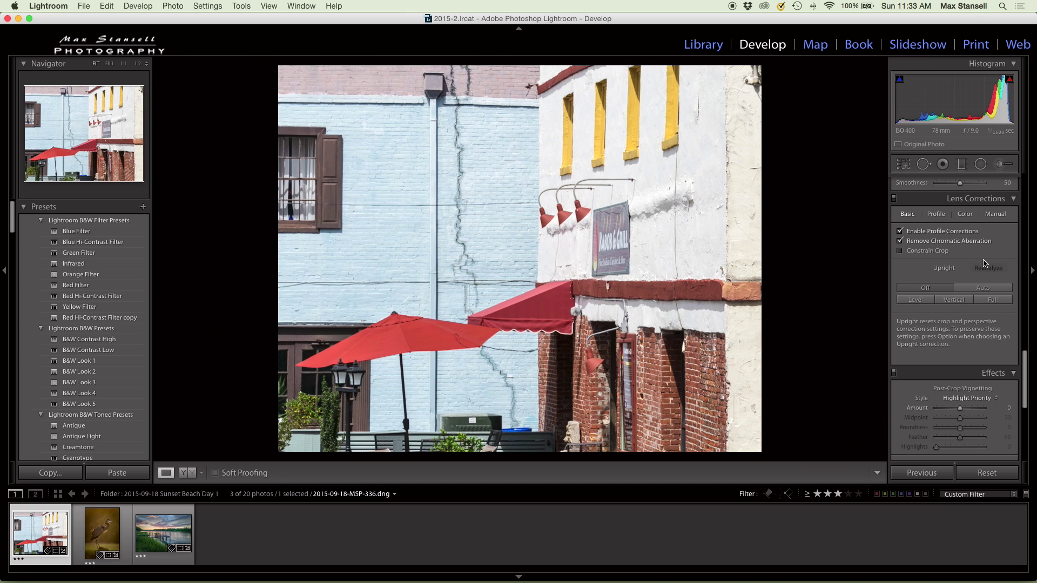
pyautogui.scroll(-1, 984, 264)
pyautogui.scroll(5, 983, 264)
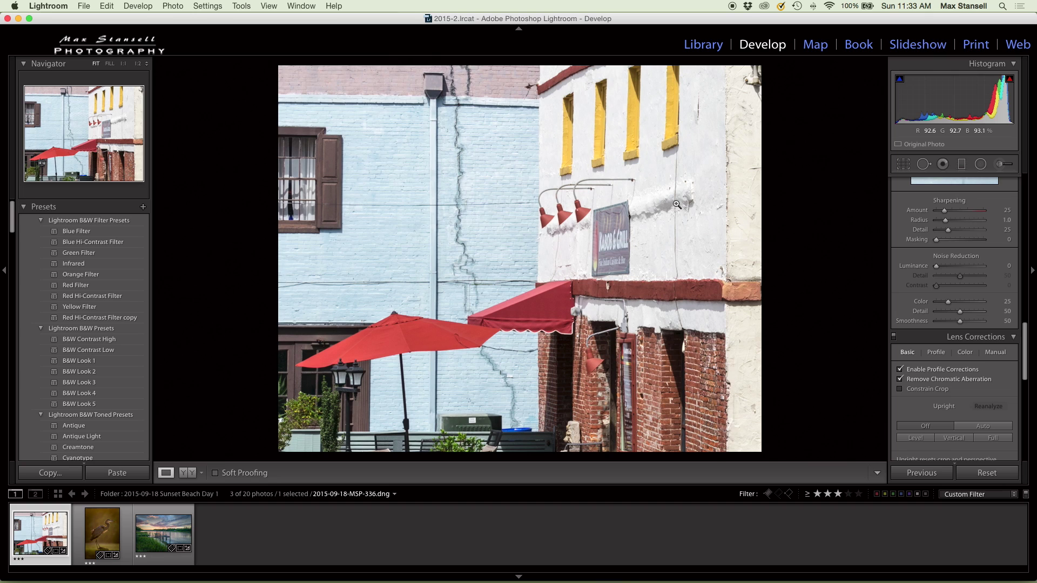
# Heal away the thin vertical wire on the white wall, from below the yellow windows down to the red ledge
pyautogui.click(924, 164)
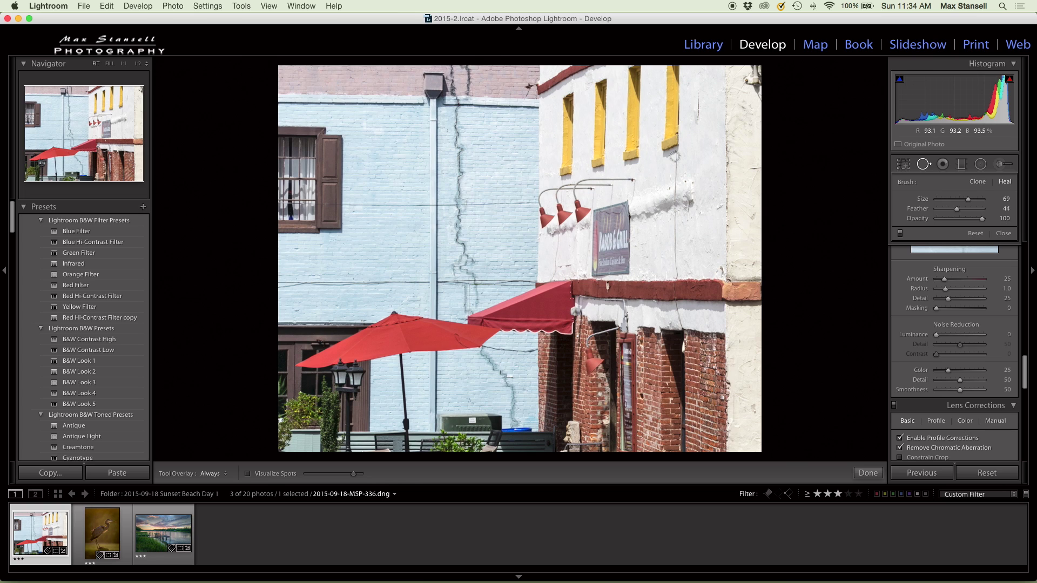
pyautogui.moveTo(675, 155); pyautogui.dragTo(679, 274)
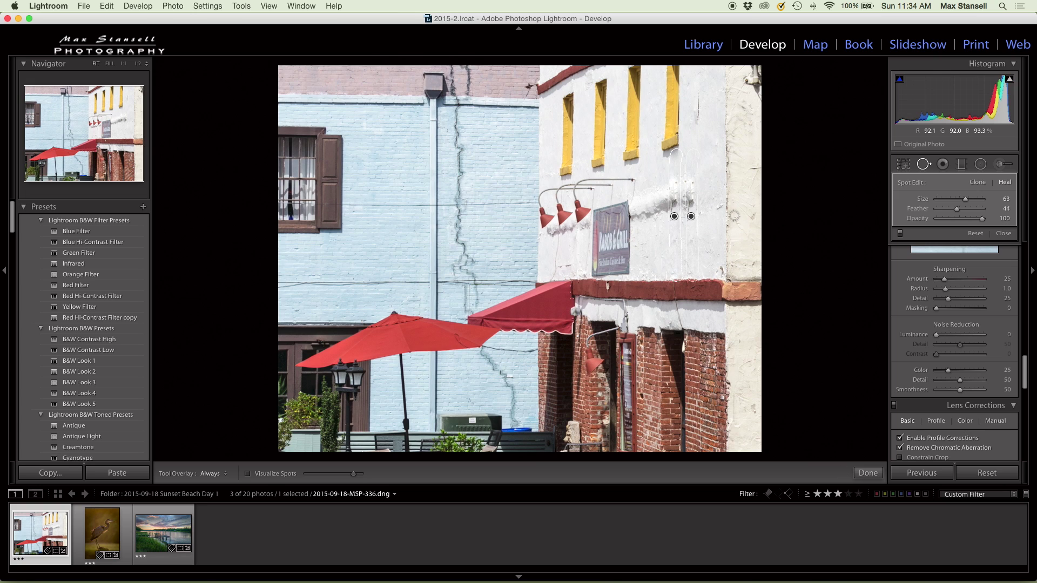
pyautogui.click(873, 473)
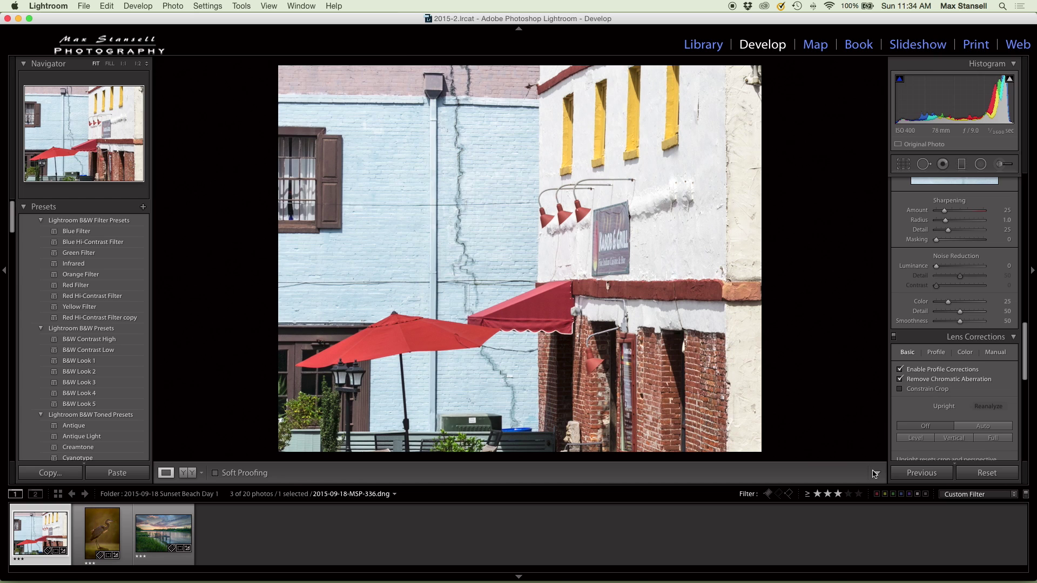
# Move the sample source of the upper wall's healed wire to the clean wall just left of the wire and apply it
pyautogui.click(925, 165)
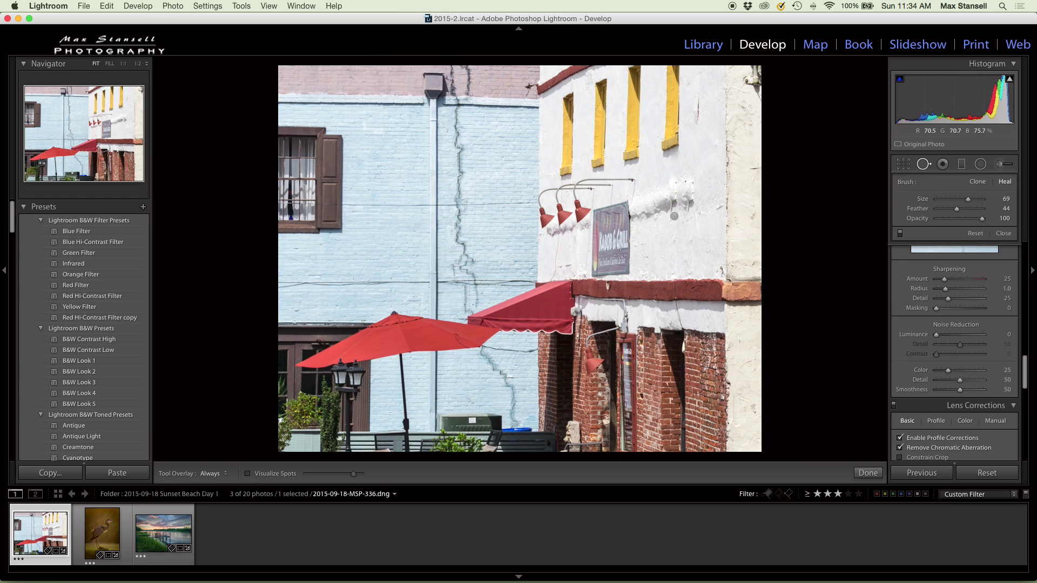
pyautogui.moveTo(675, 154)
pyautogui.mouseDown()
pyautogui.moveTo(676, 278)
pyautogui.moveTo(675, 219)
pyautogui.mouseUp()
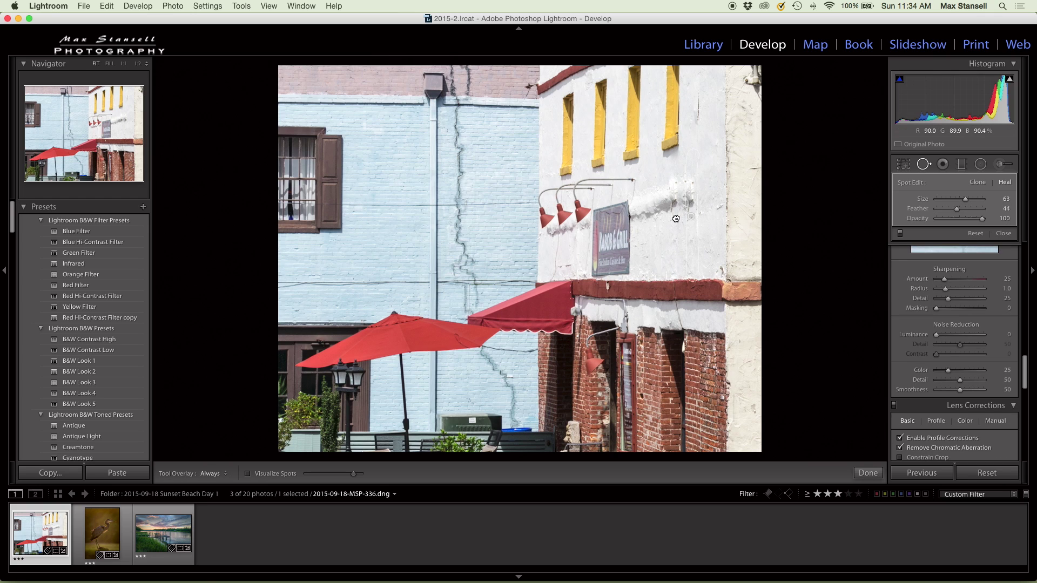
pyautogui.moveTo(691, 199); pyautogui.dragTo(658, 202)
pyautogui.moveTo(658, 202); pyautogui.dragTo(657, 201)
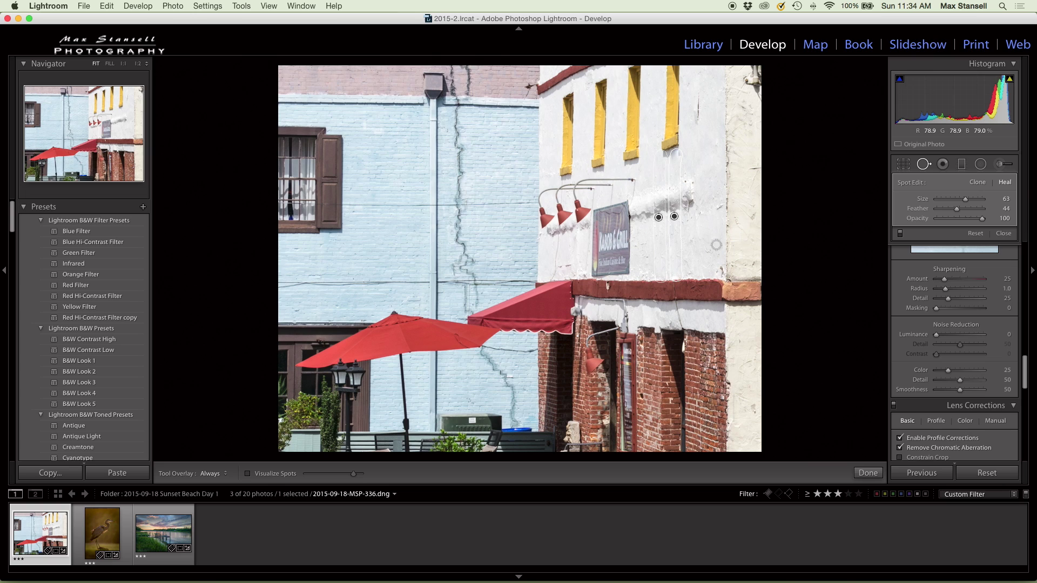
pyautogui.click(866, 472)
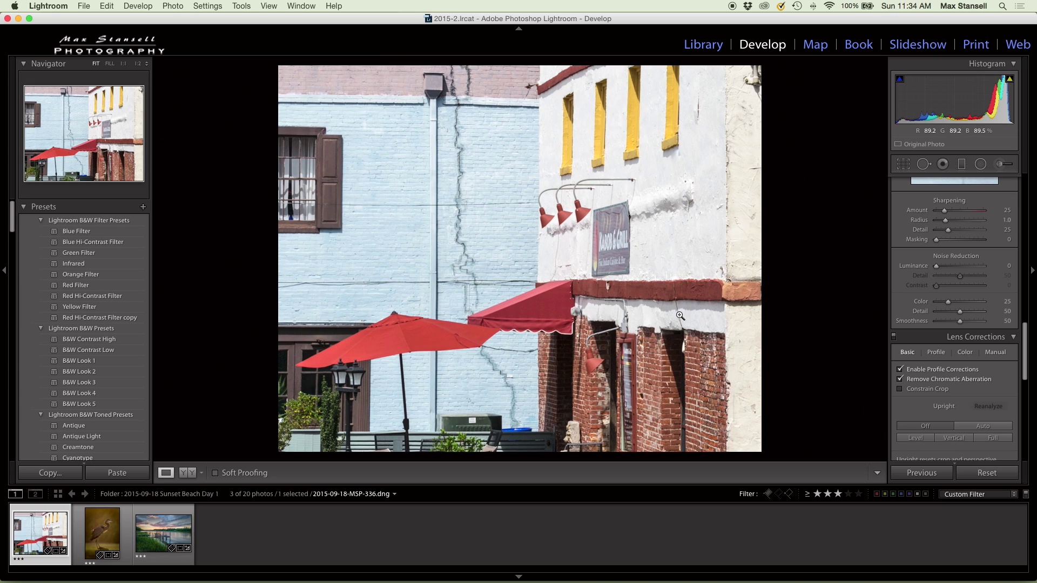
# Heal away the short wire segment on the white band between the red ledge and the brick columns
pyautogui.click(923, 163)
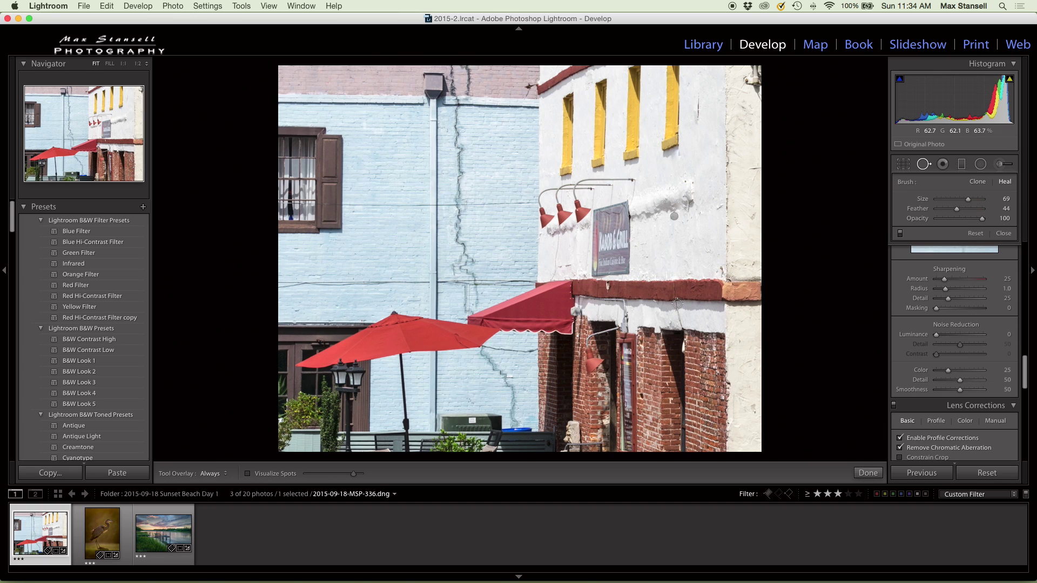
pyautogui.moveTo(677, 304); pyautogui.dragTo(681, 321)
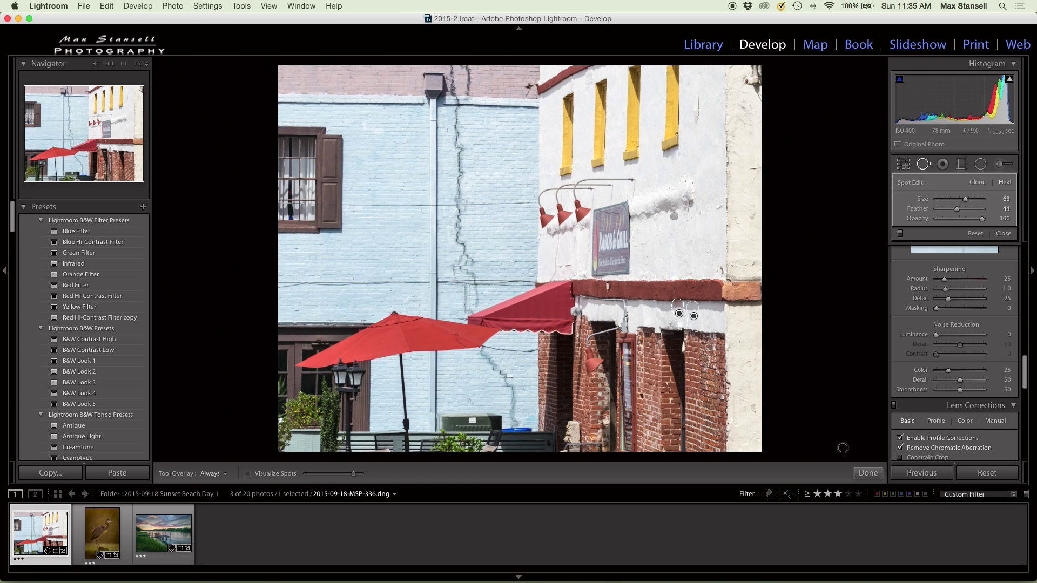
pyautogui.moveTo(700, 326); pyautogui.dragTo(700, 326)
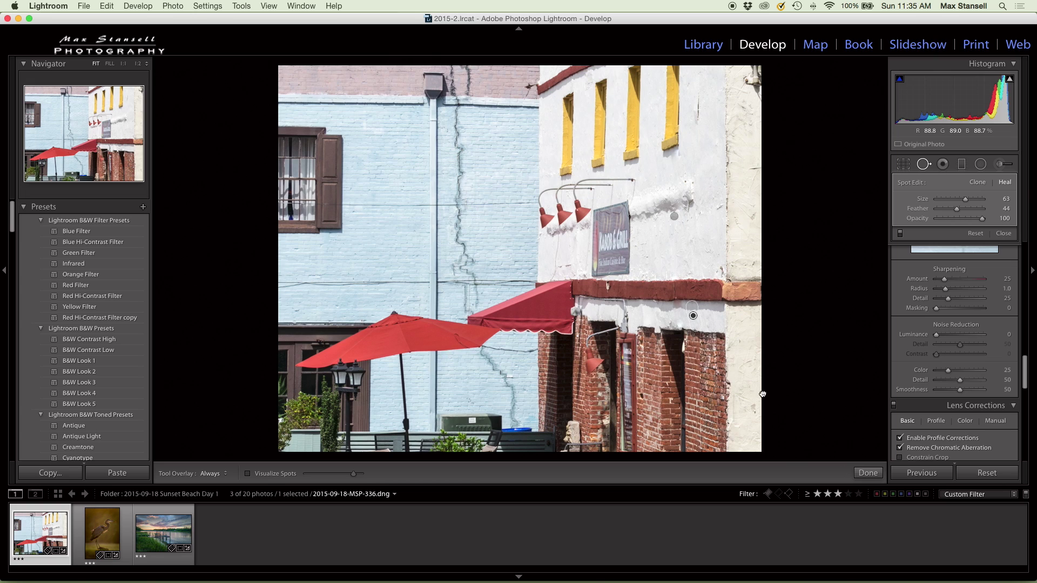
pyautogui.click(869, 478)
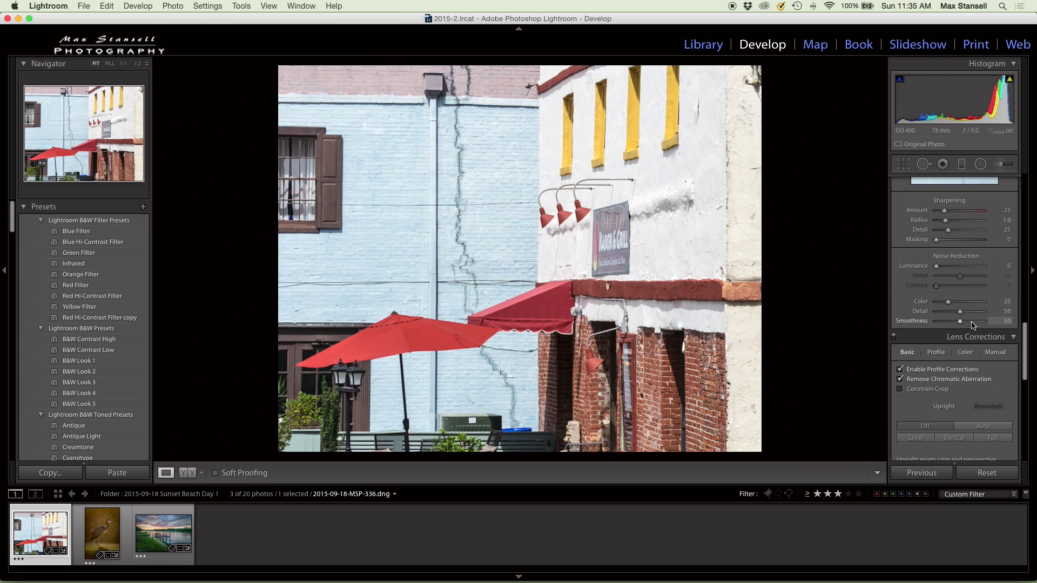
pyautogui.scroll(10, 957, 285)
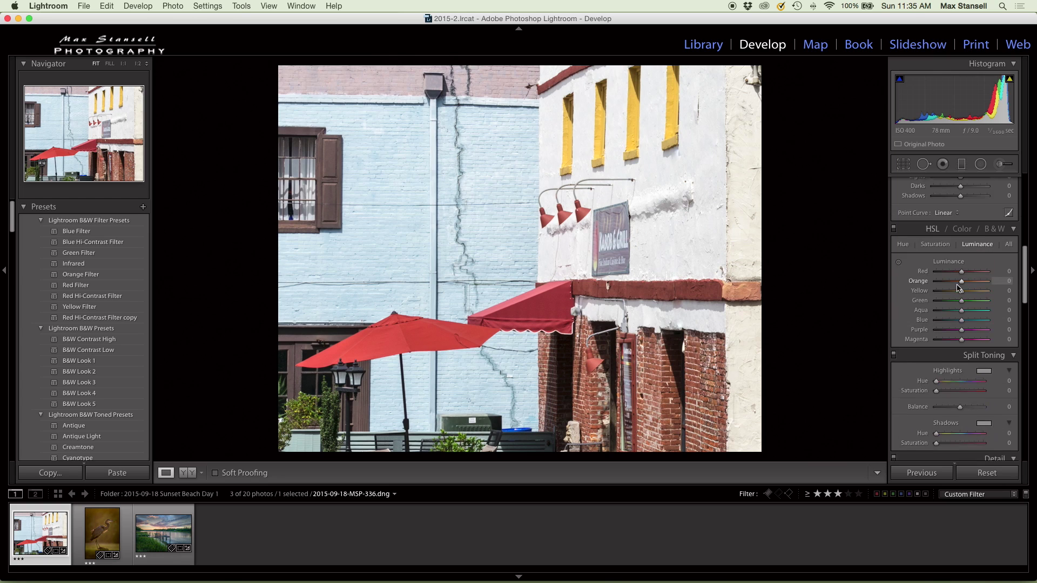